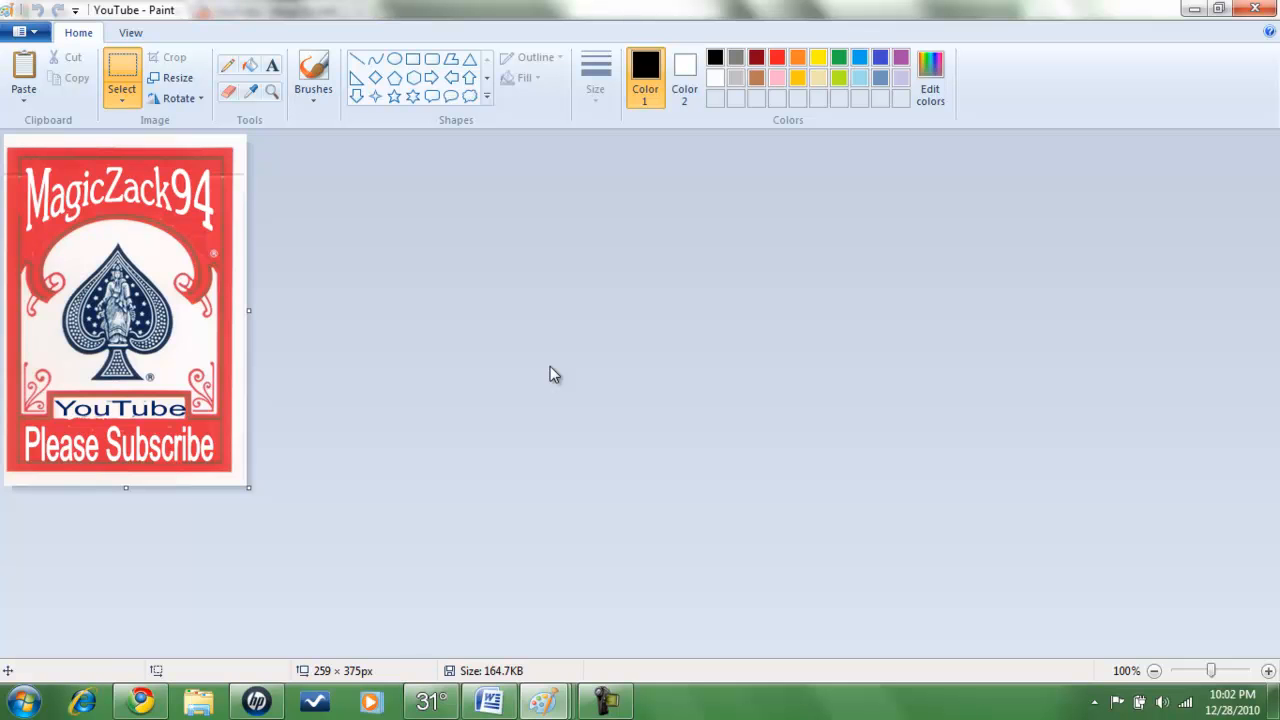
Switch to Chrome and search Google Images for "bicycle deck card box"
left_click(489, 702)
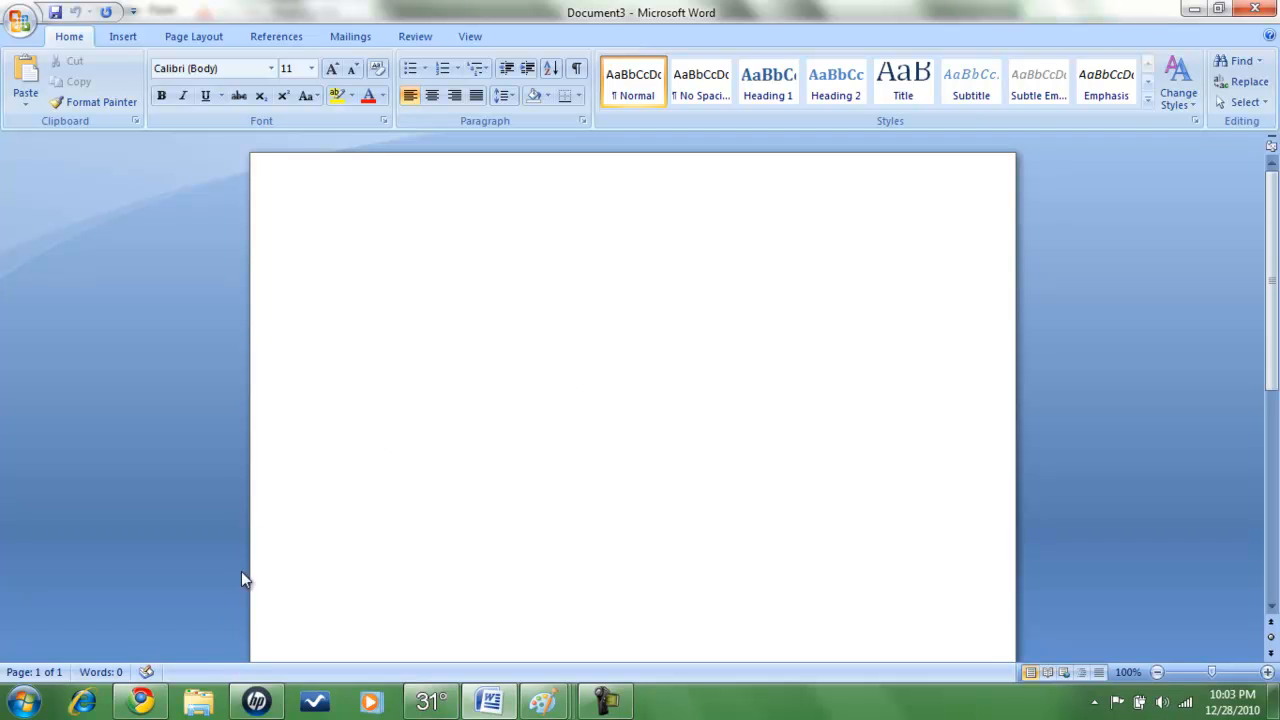
left_click(141, 701)
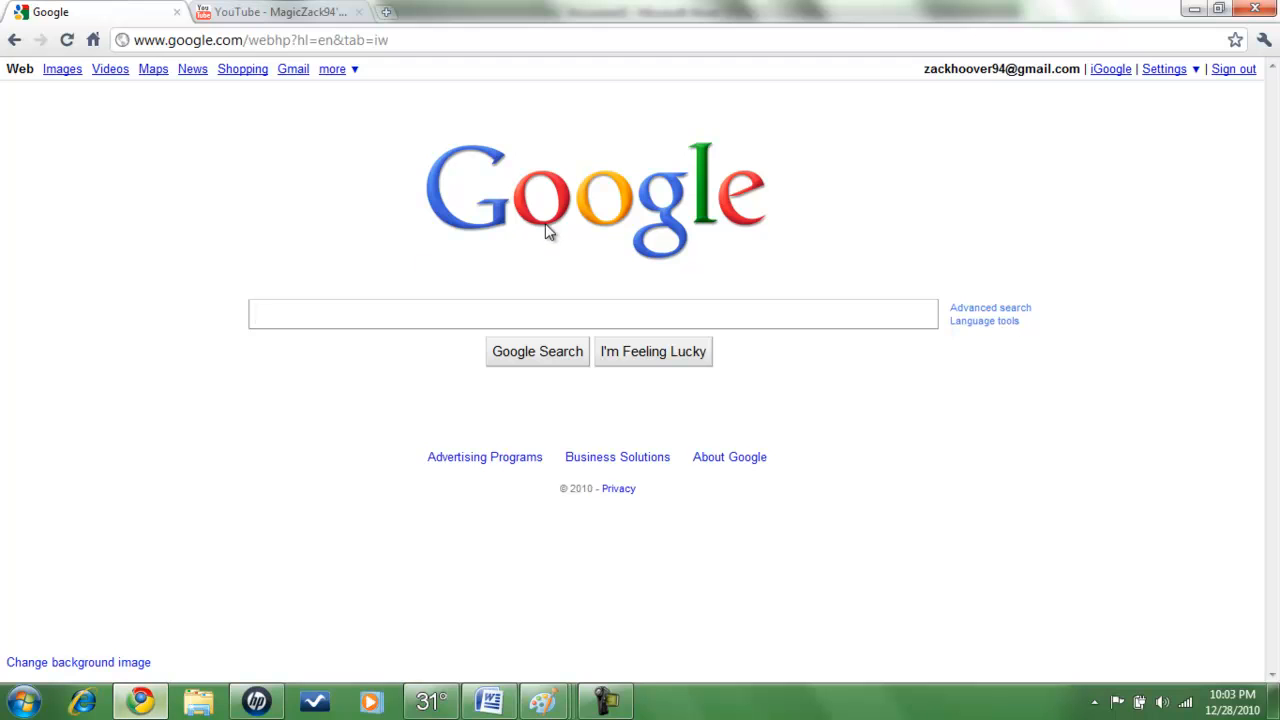
left_click(62, 79)
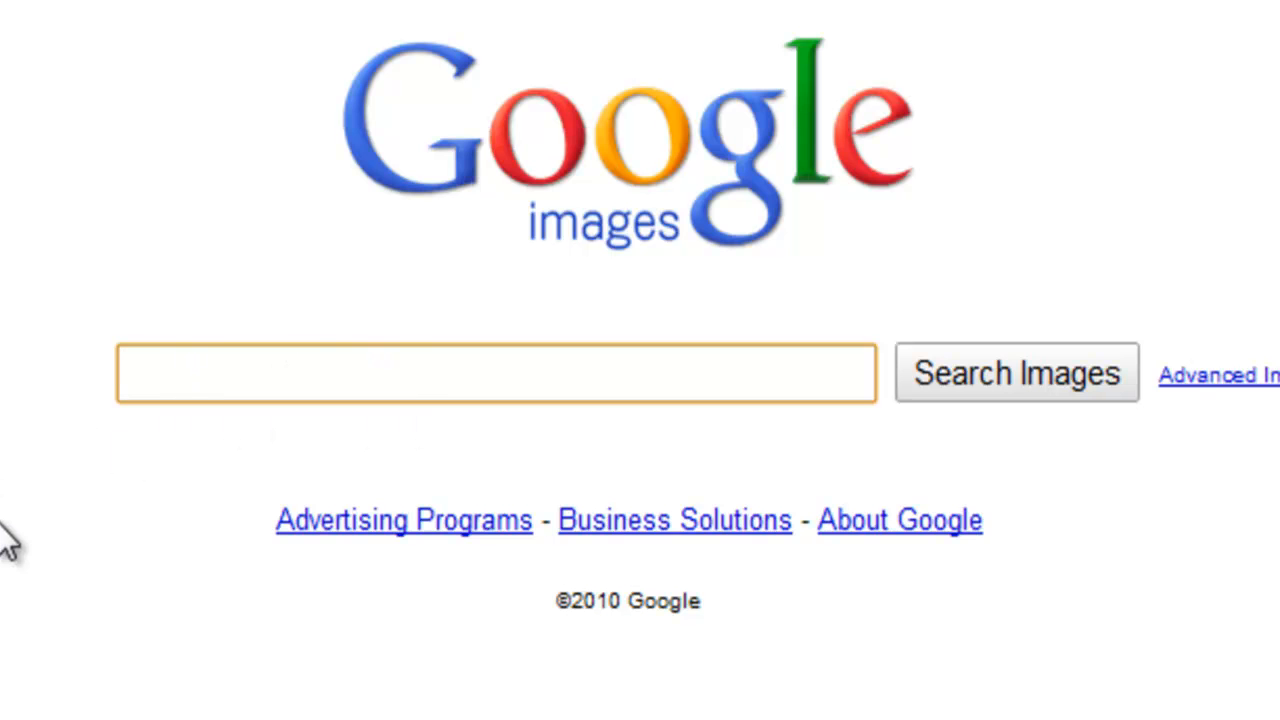
type("bicycle ")
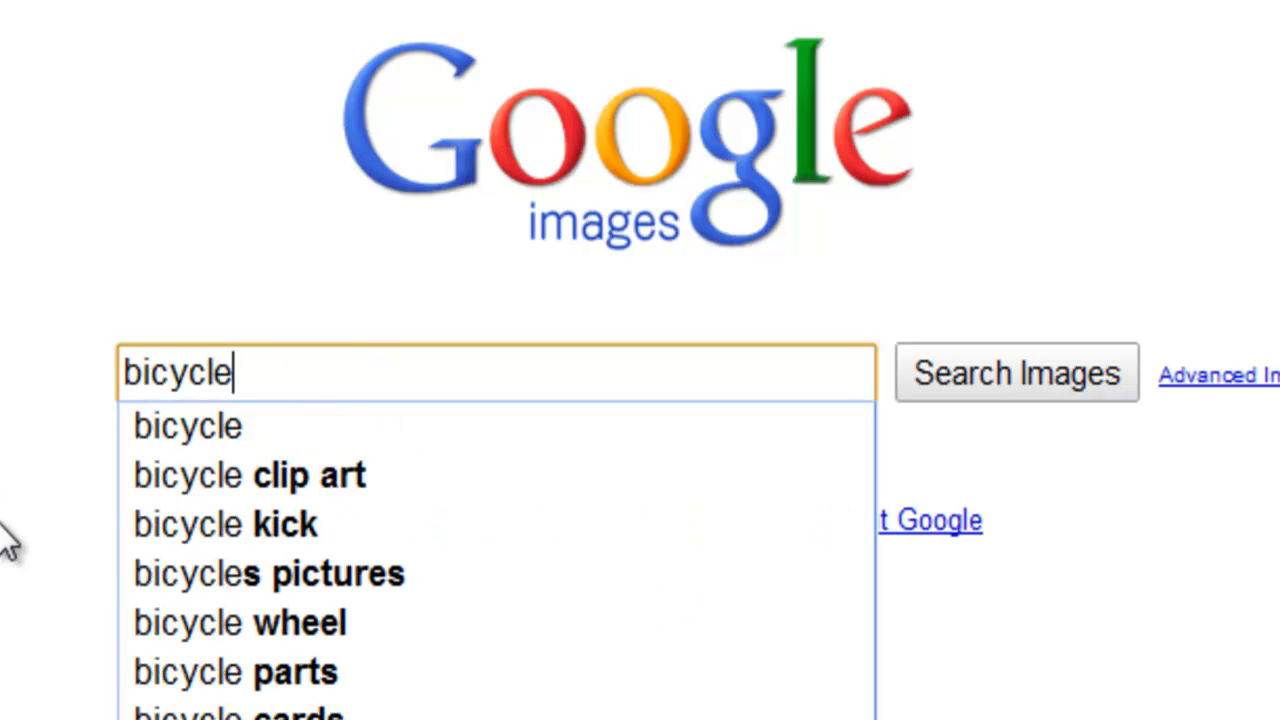
type("dec")
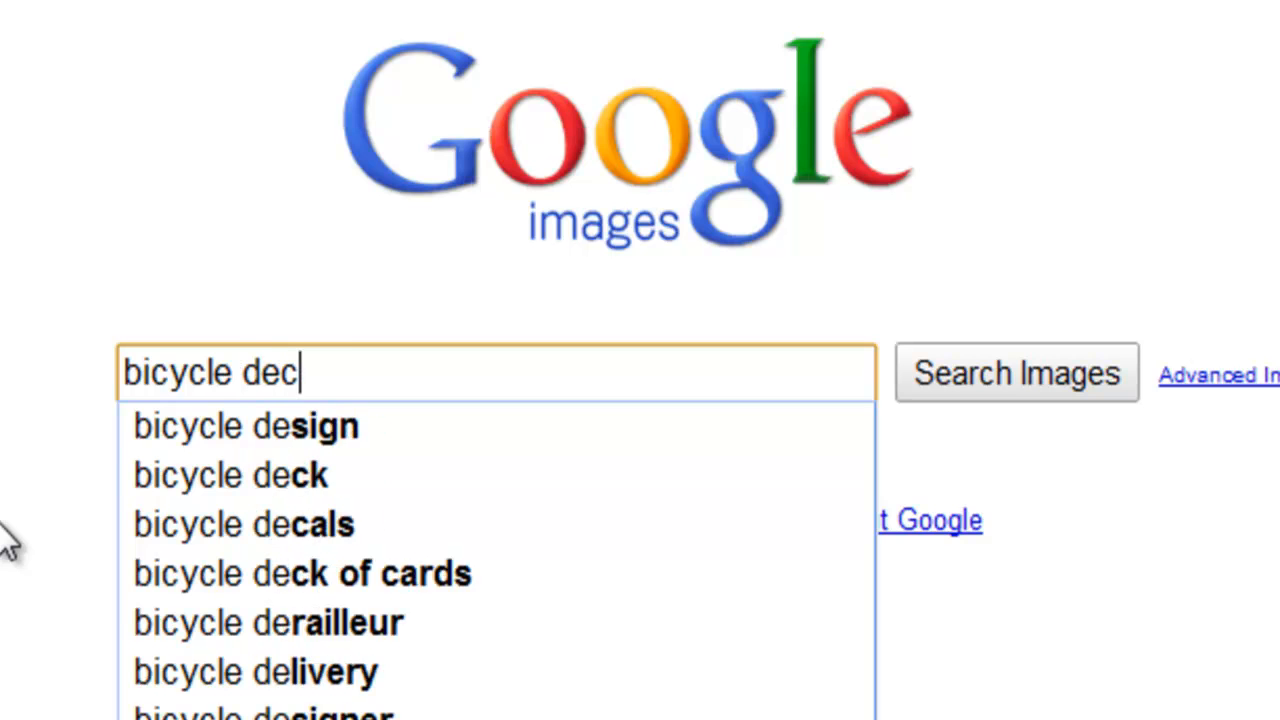
type("k card box")
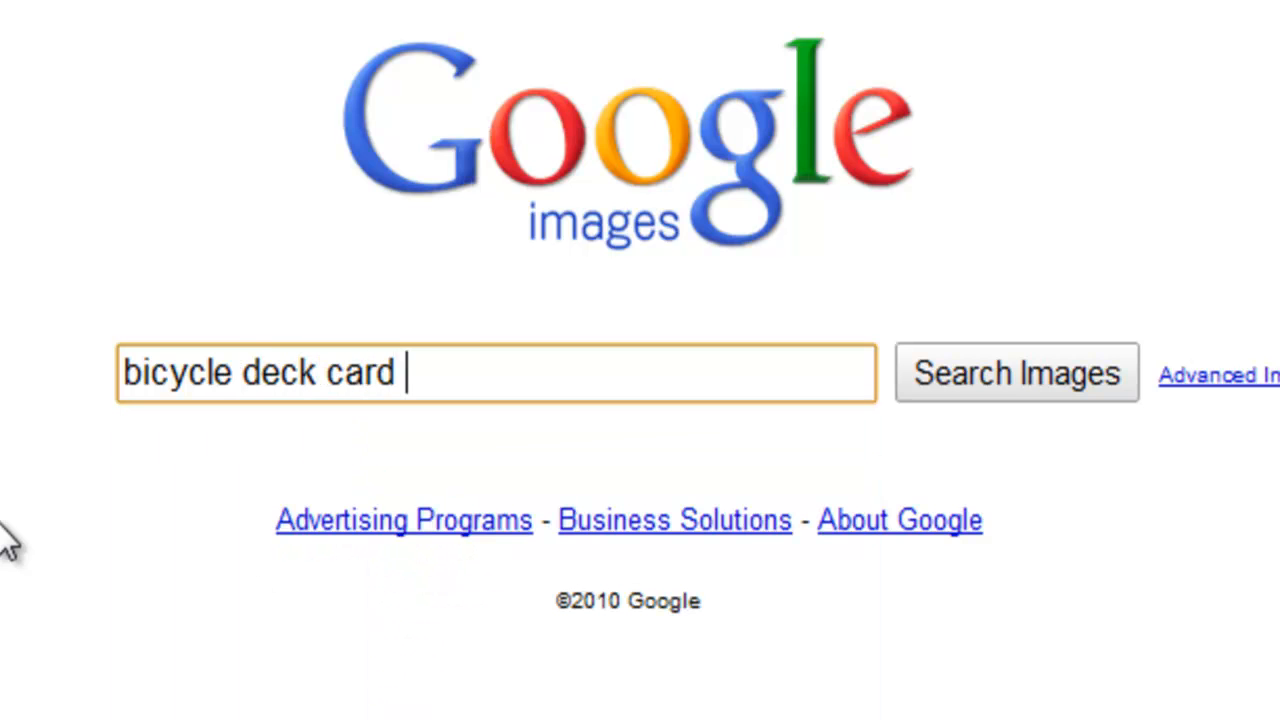
key("Return")
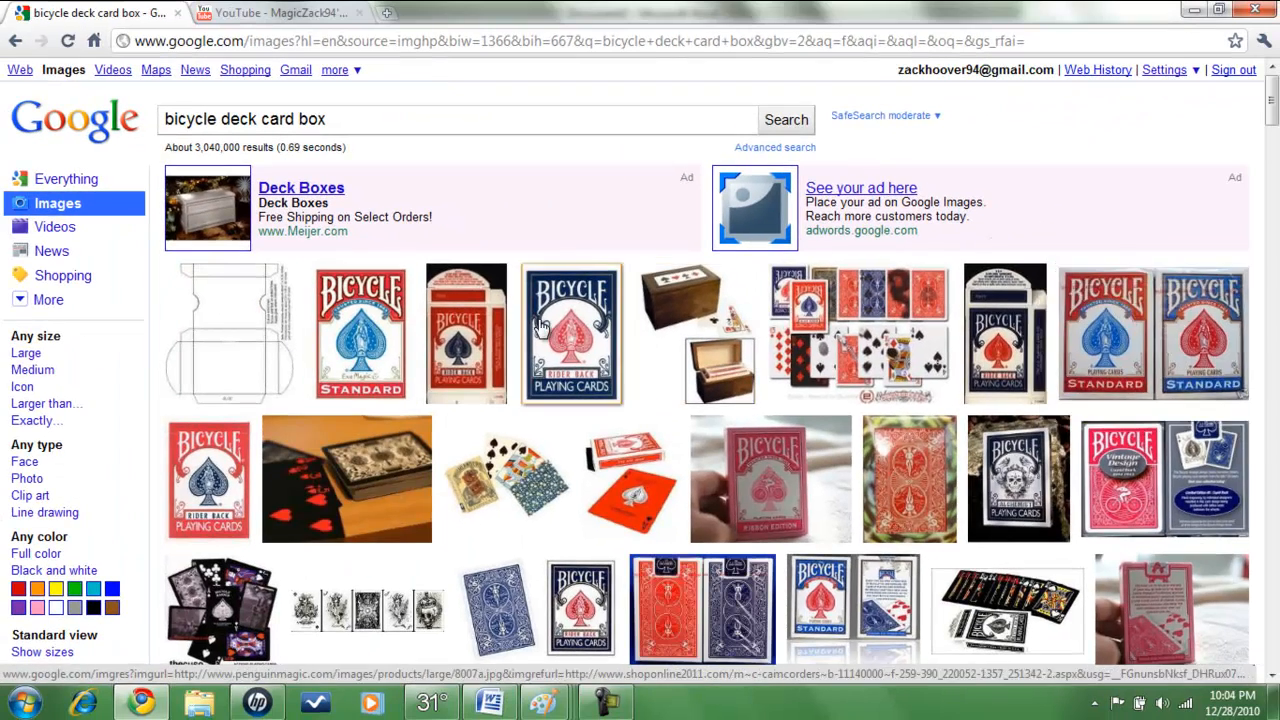
Examine the card box pictures in the image results for a straight front view suitable for editing
mouse_move(540, 328)
mouse_move(606, 338)
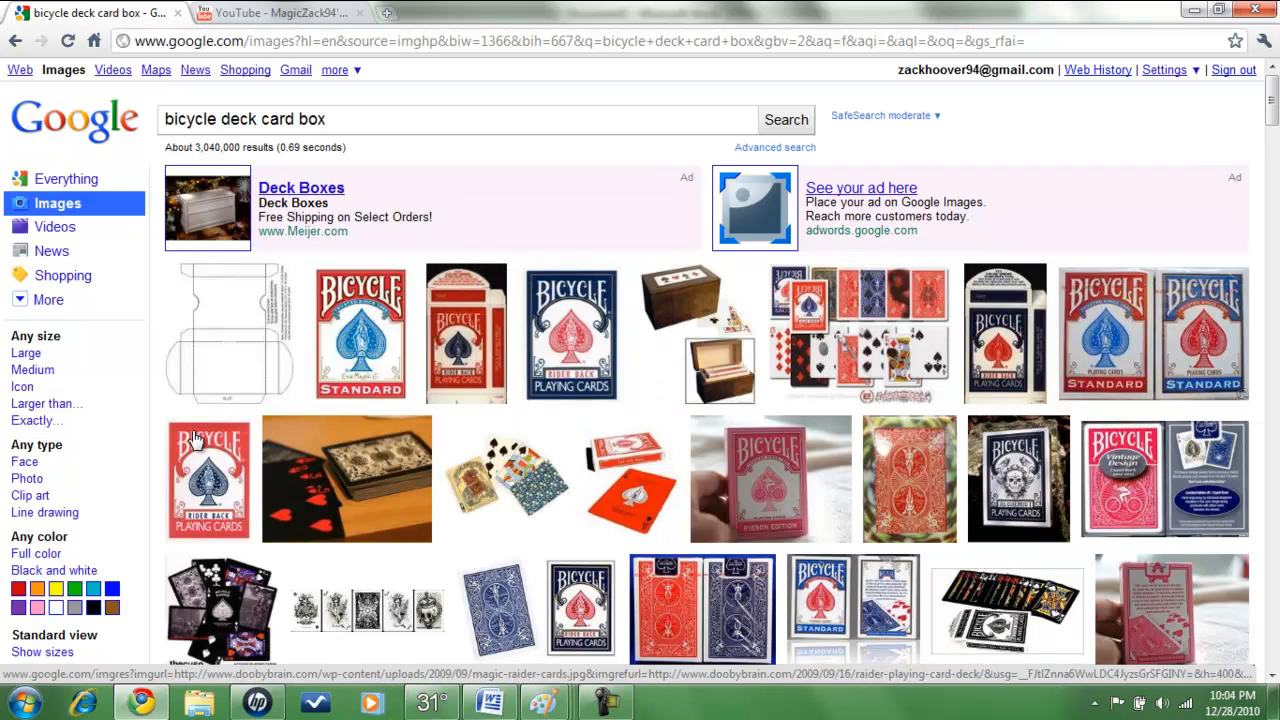
mouse_move(183, 452)
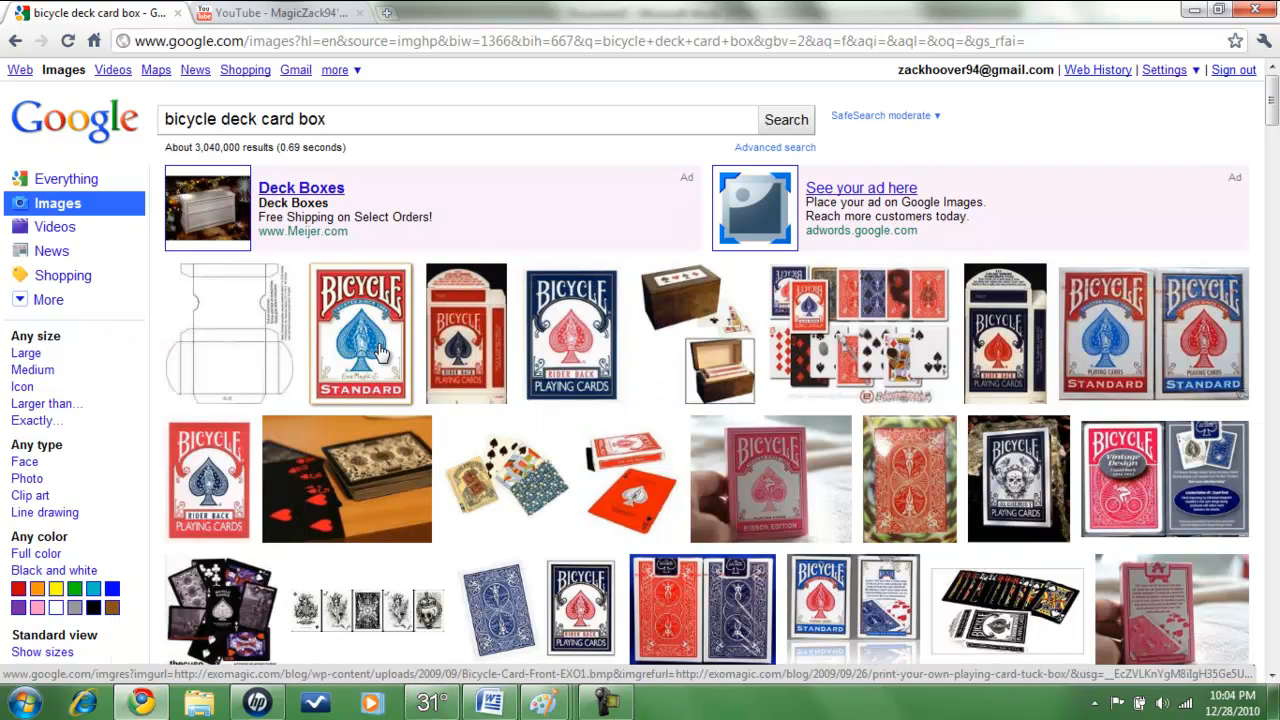
mouse_move(375, 345)
mouse_move(1034, 524)
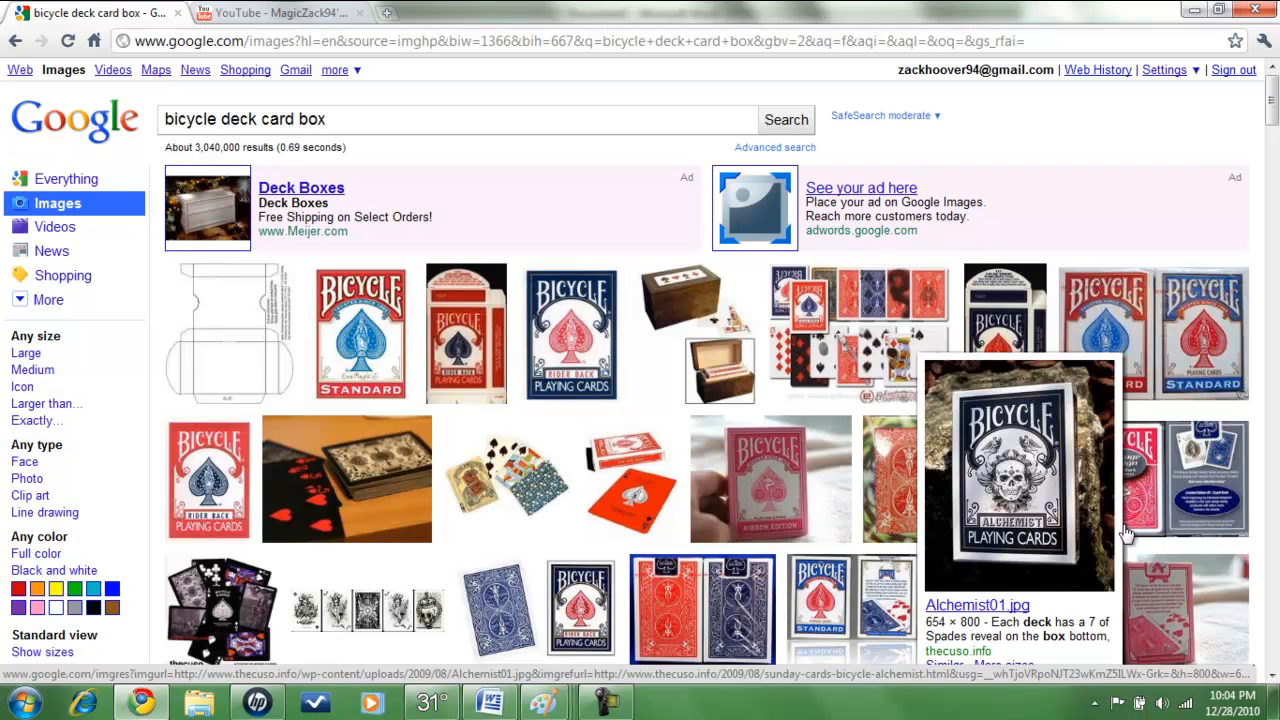
mouse_move(1130, 480)
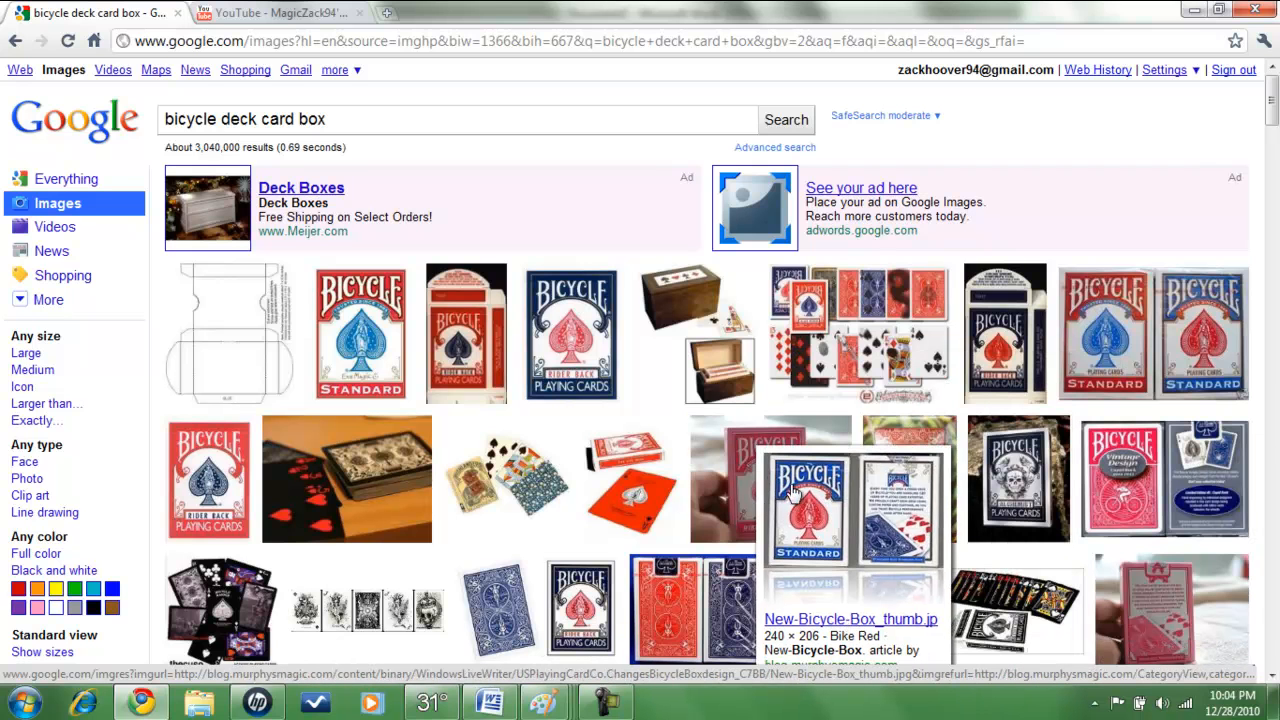
mouse_move(765, 459)
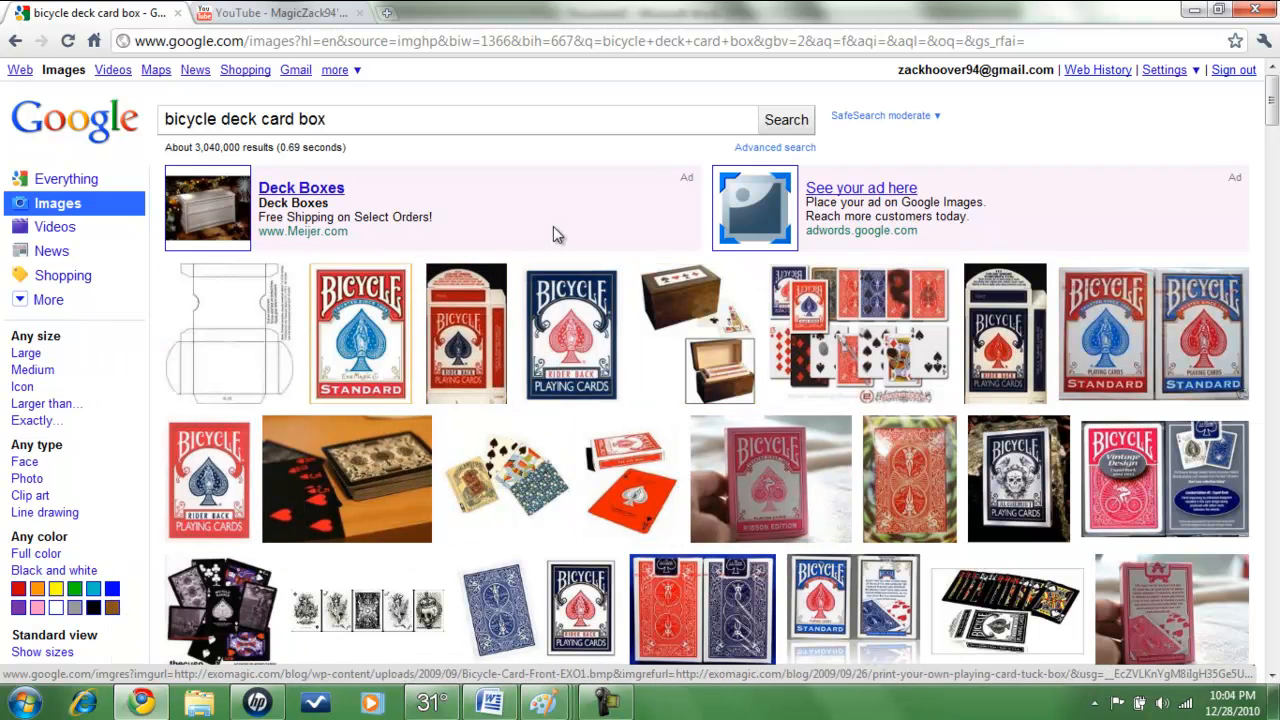
Start saving the red Rider Back box image and choose the Card Boxes folder in the Pictures library as its destination
mouse_move(199, 481)
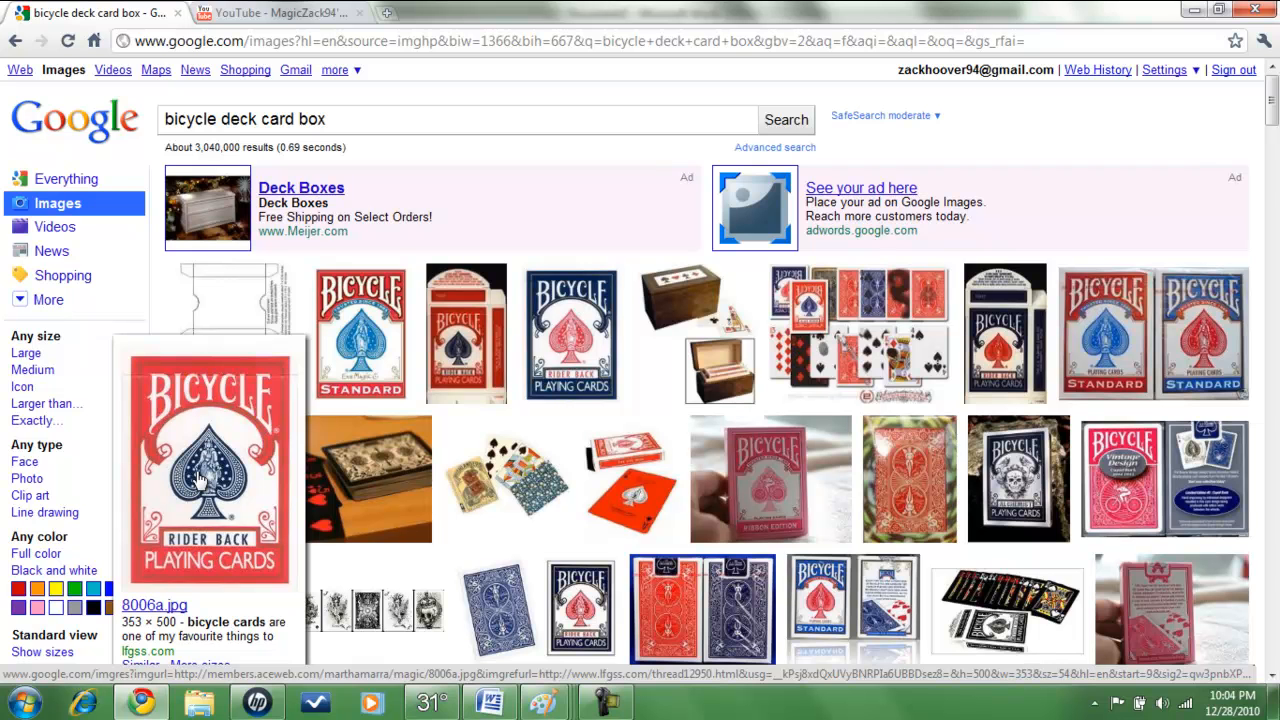
right_click(199, 481)
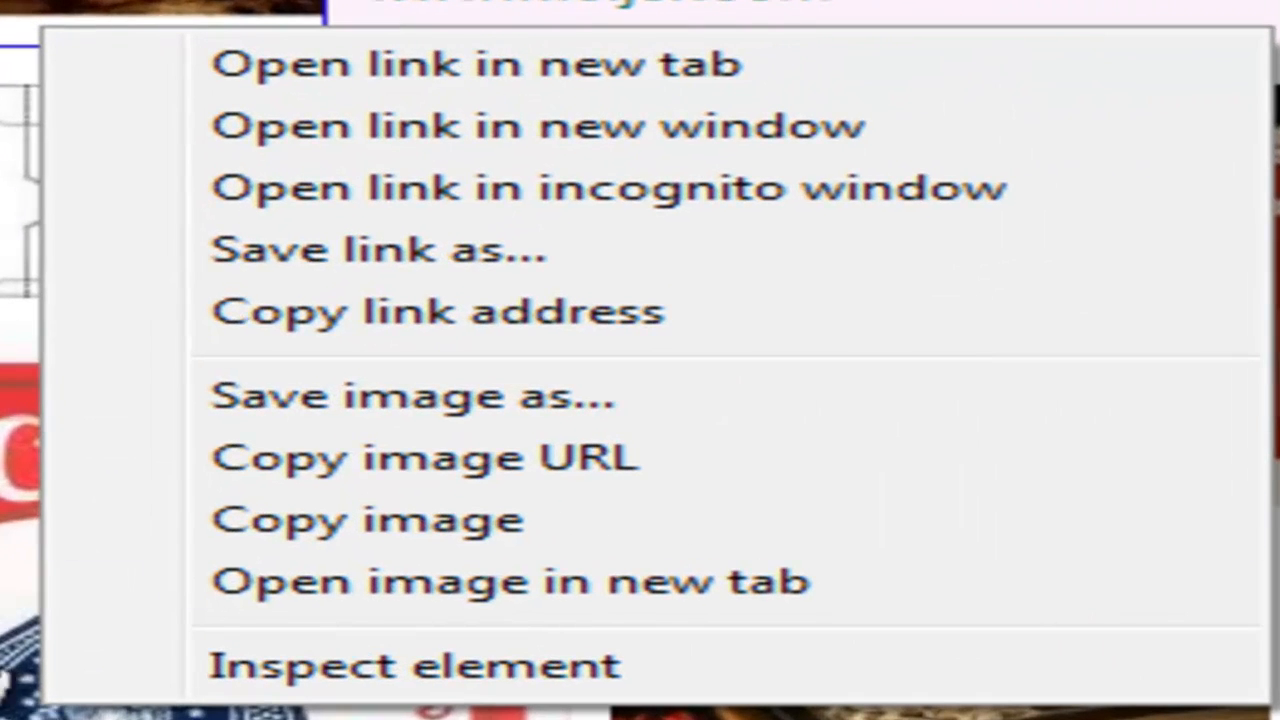
left_click(505, 398)
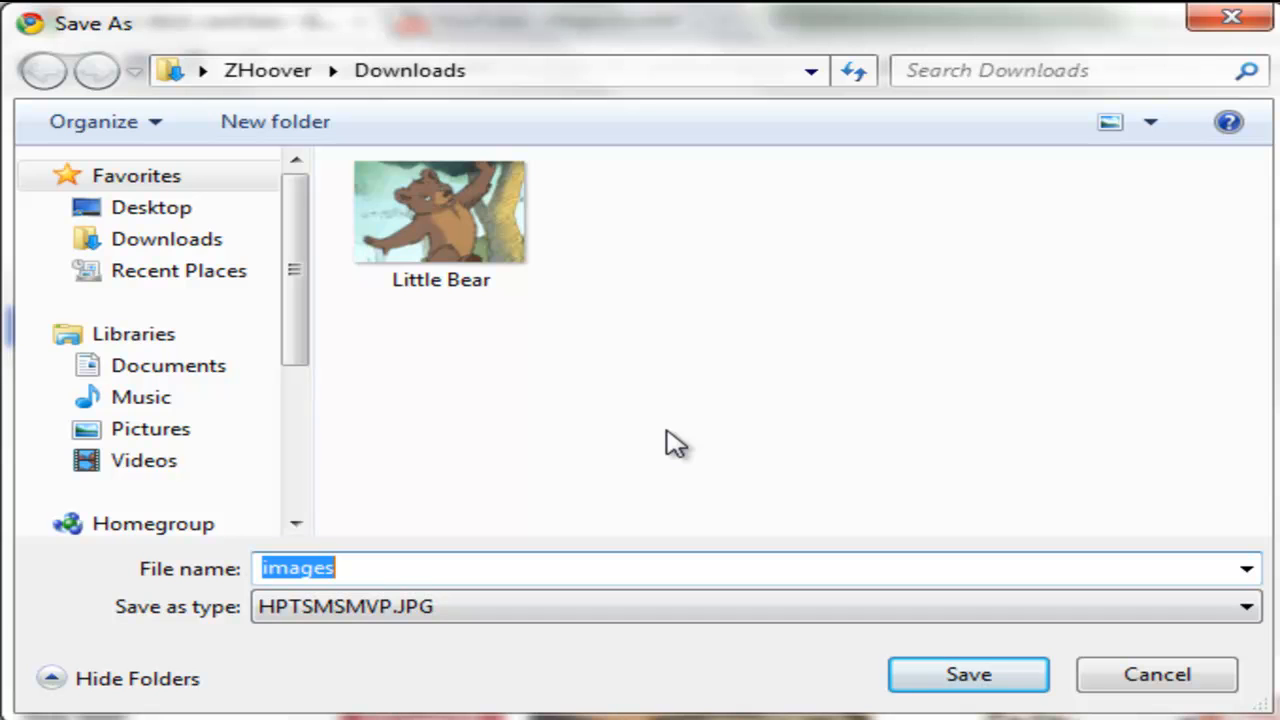
mouse_move(478, 238)
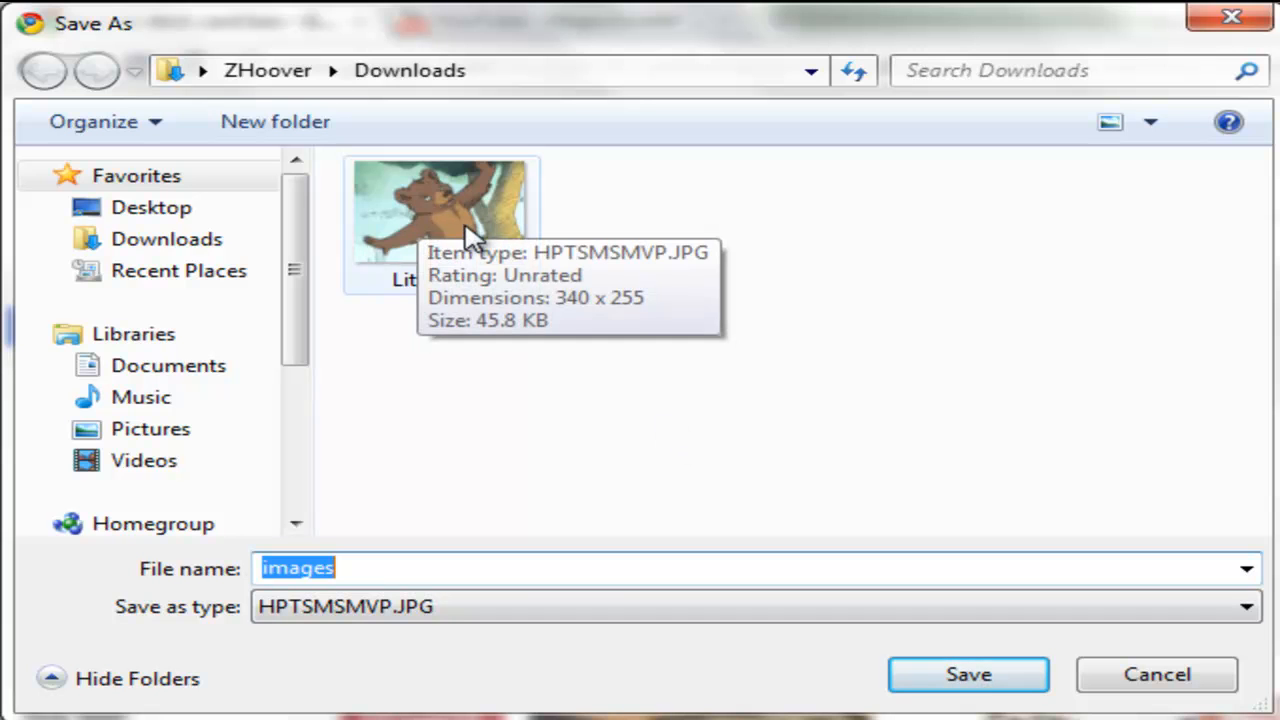
left_click(150, 430)
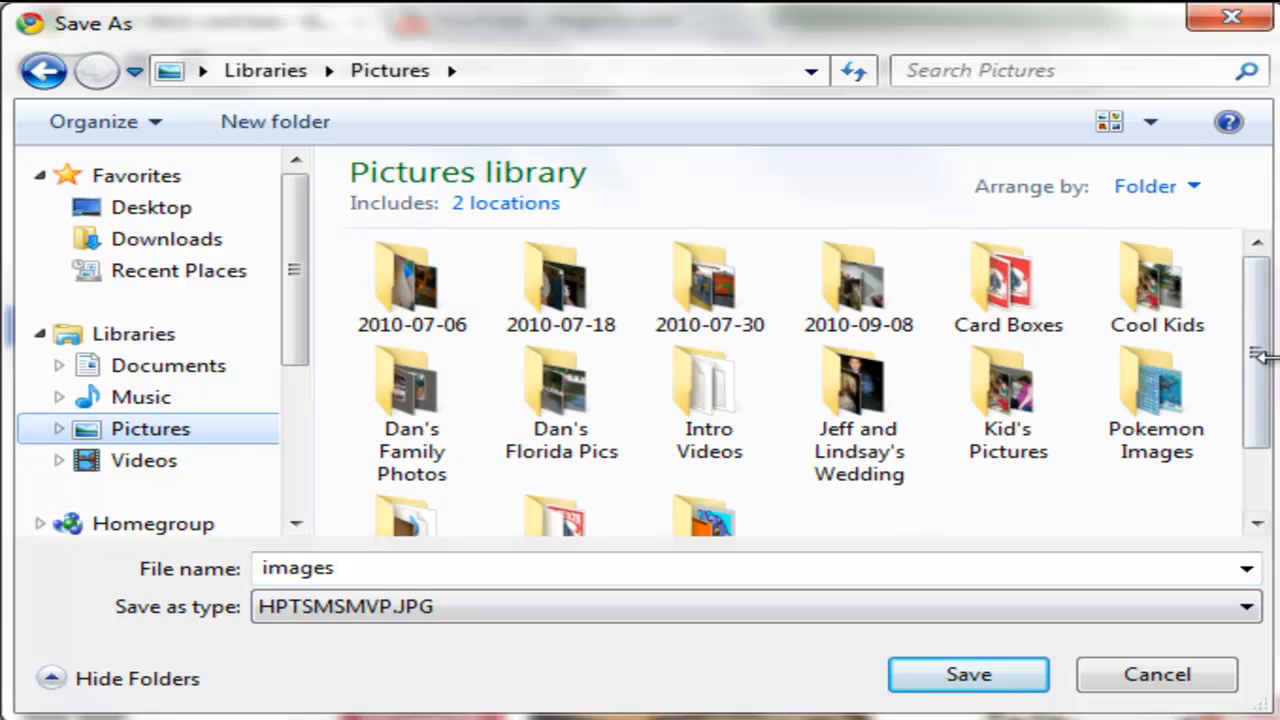
double_click(1003, 280)
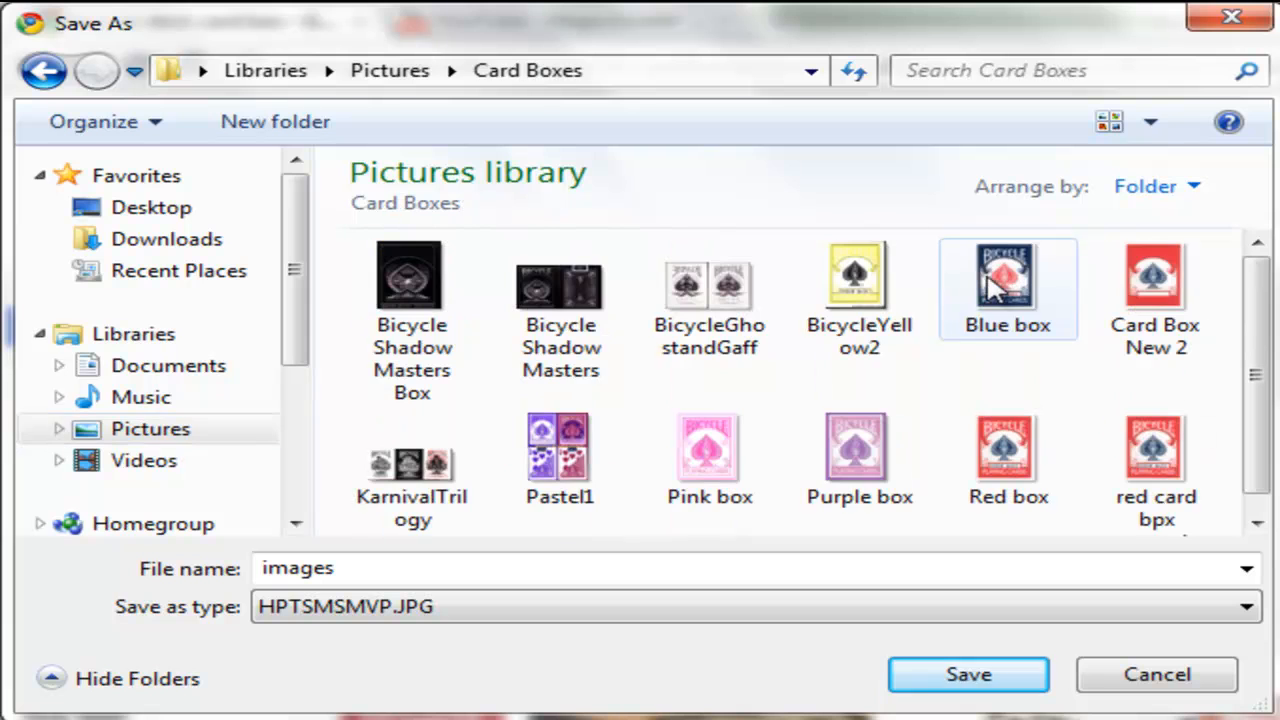
scroll(1260, 385, "down", 1)
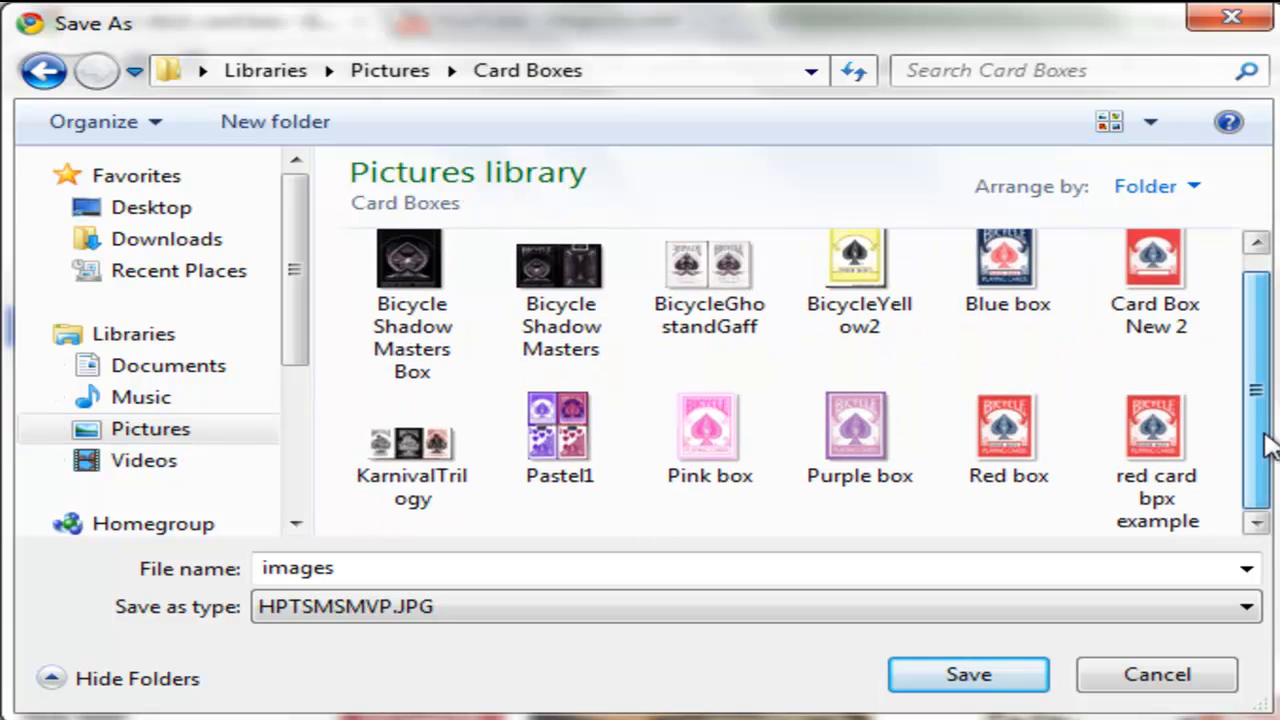
scroll(1258, 410, "up", 1)
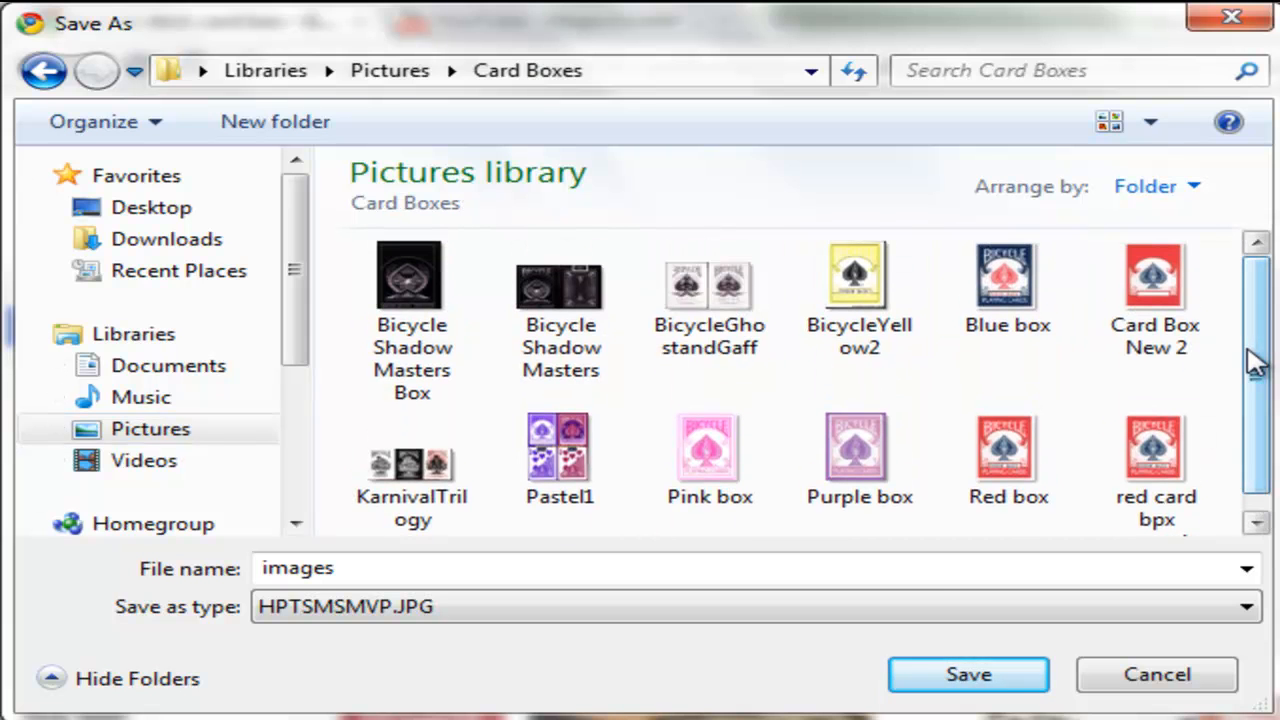
Name the image file "Red Bicycle Box", save it in Card Boxes and dismiss the download bar
double_click(938, 570)
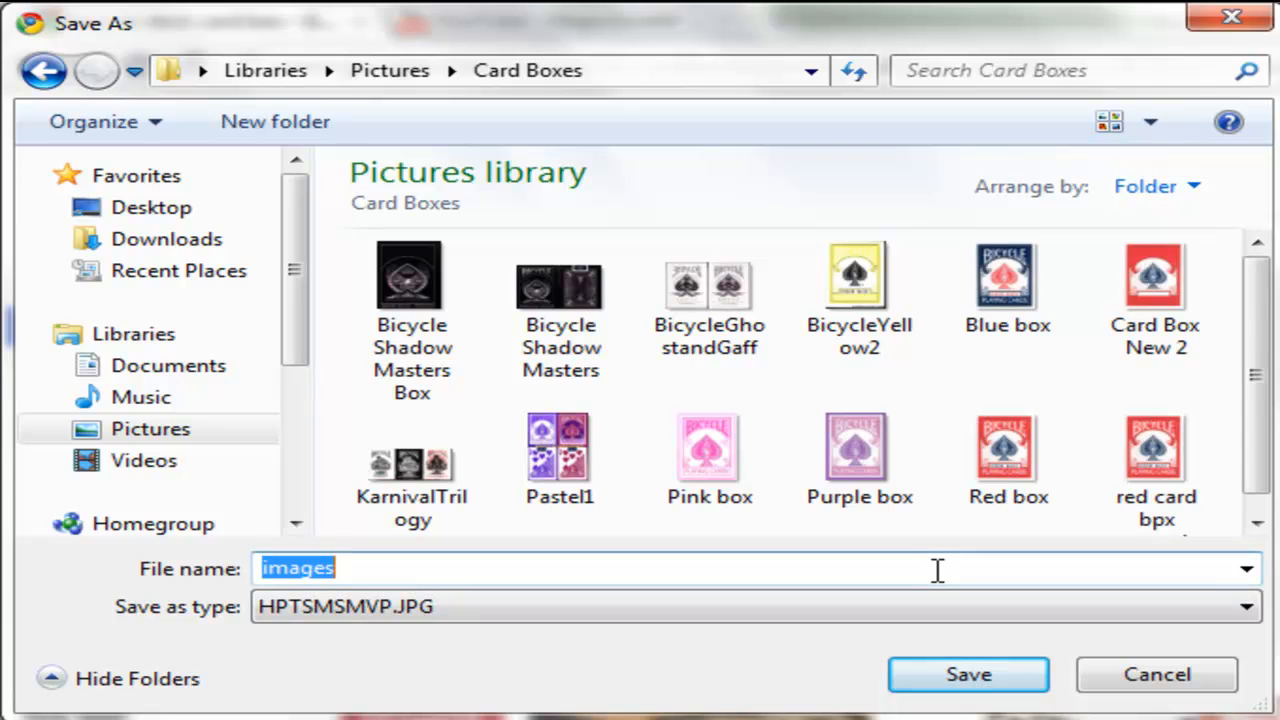
type("Red Bicycke")
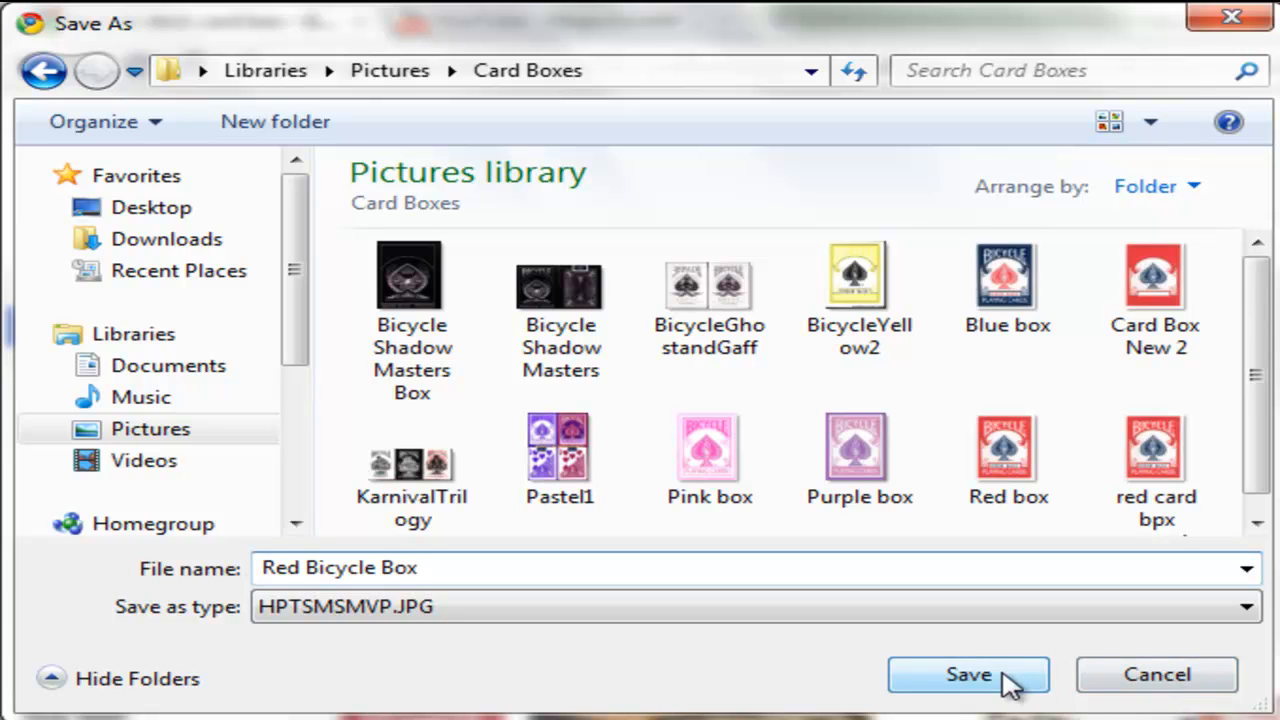
left_click_drag(1253, 453, 1250, 524)
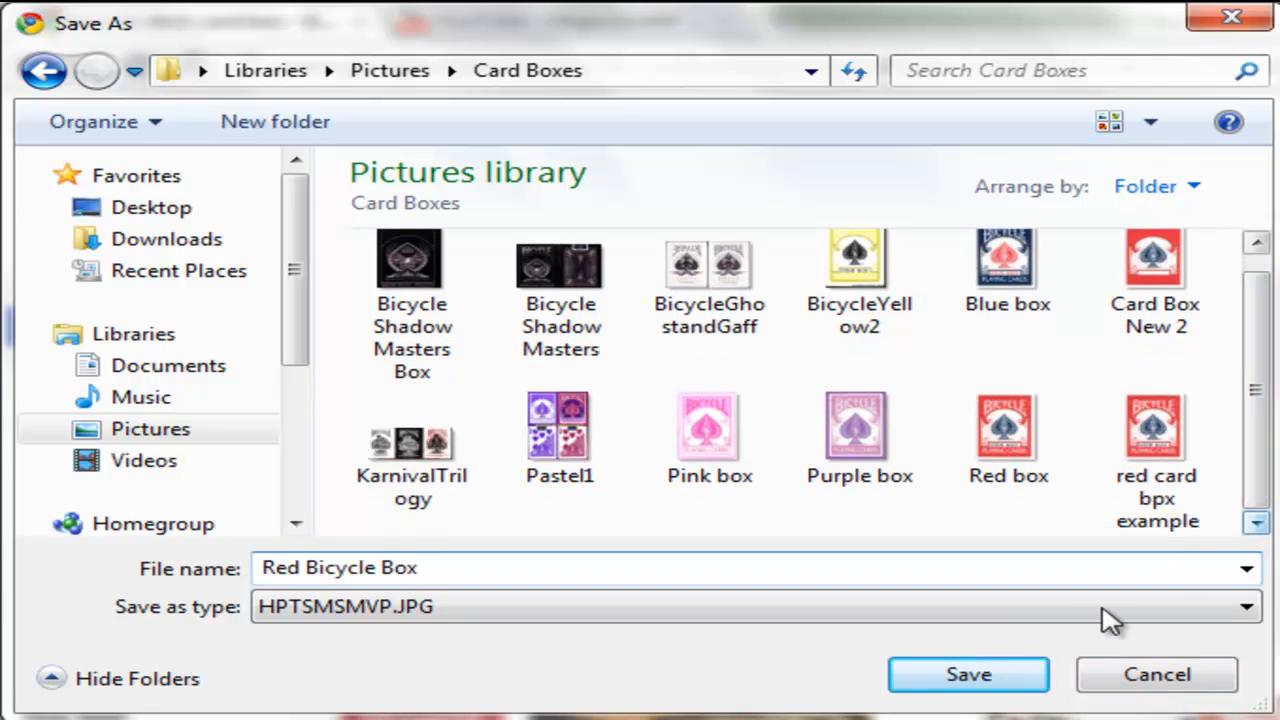
left_click(994, 686)
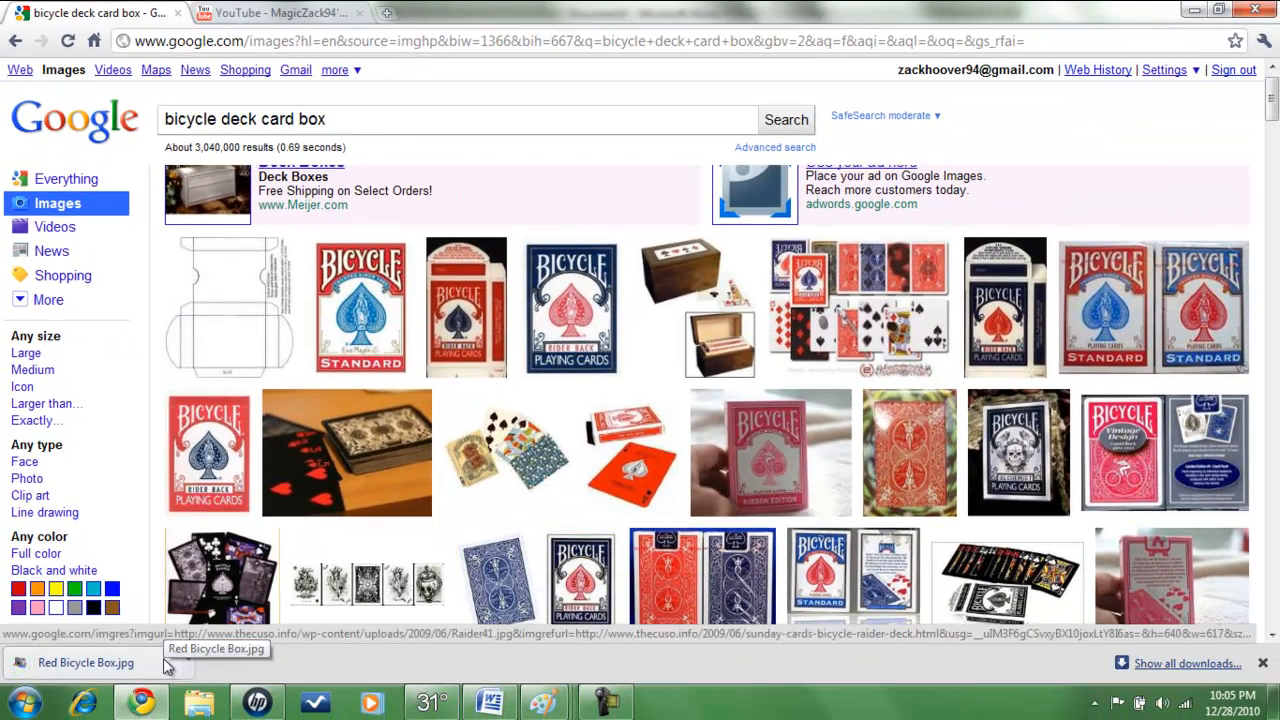
left_click(1263, 664)
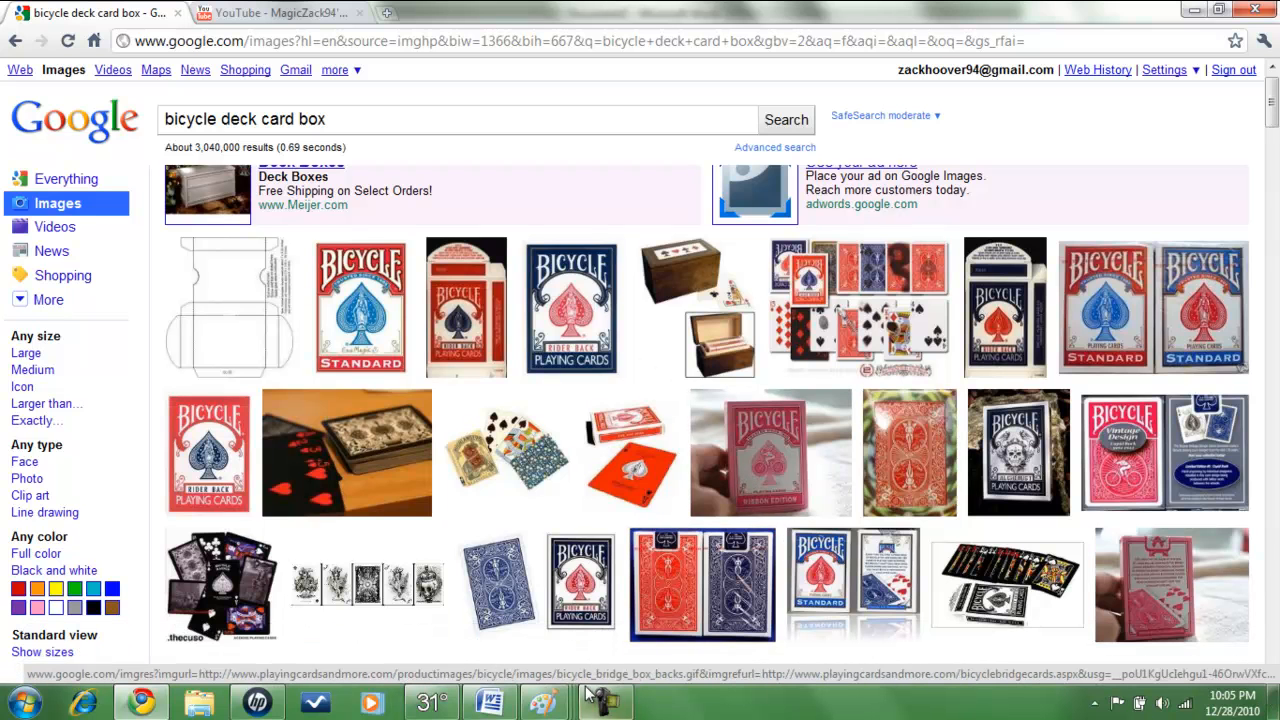
Switch to the Red box window in Paint and open the Red Bicycle Box picture from the Card Boxes folder
mouse_move(545, 700)
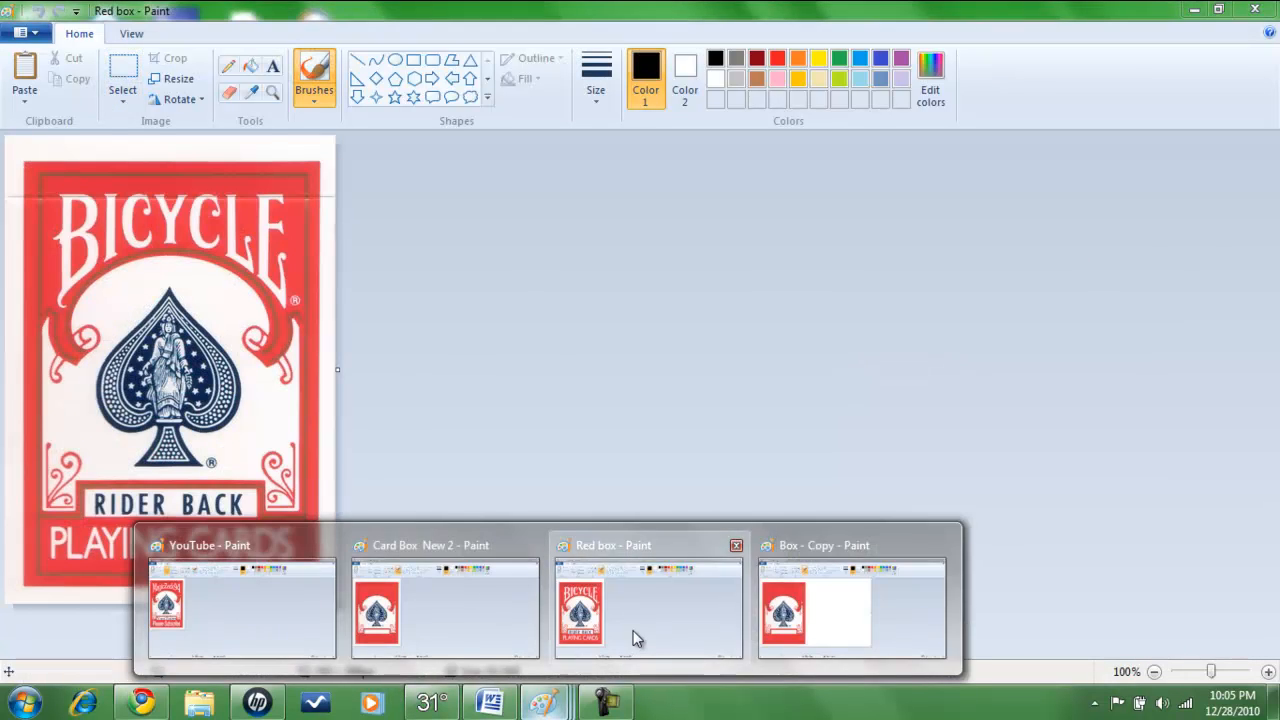
left_click(625, 632)
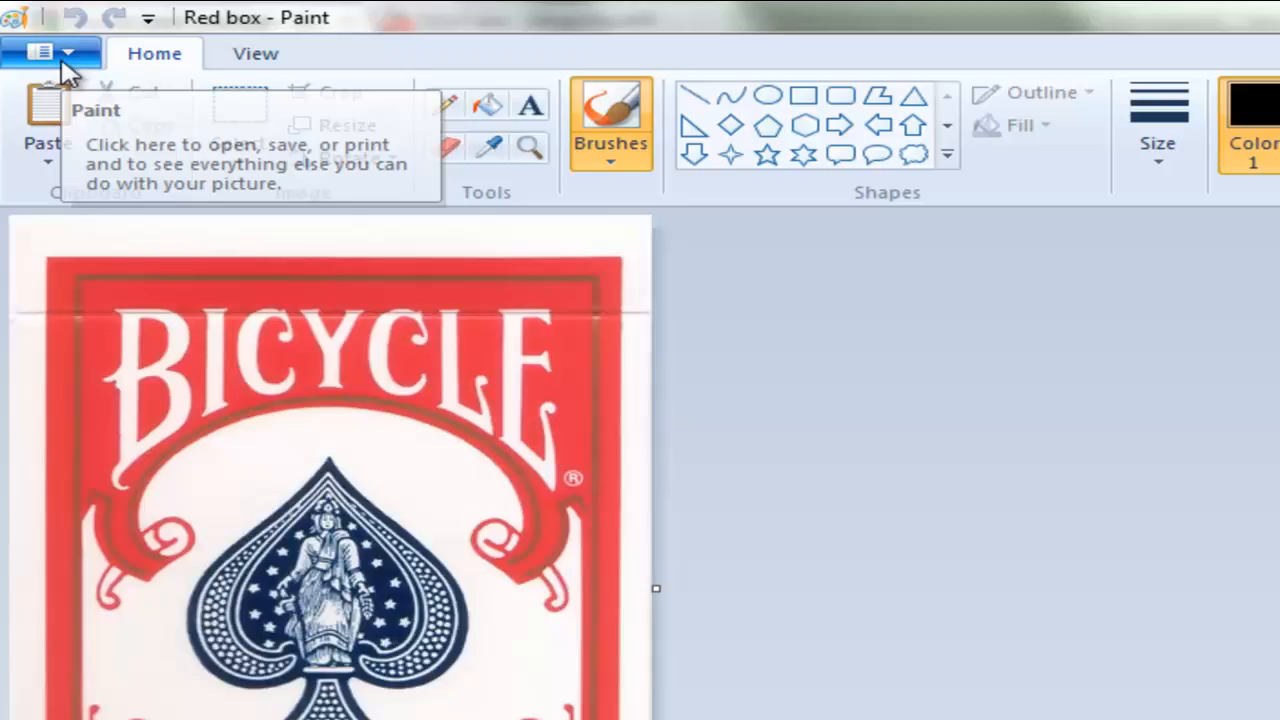
left_click(31, 38)
left_click(112, 113)
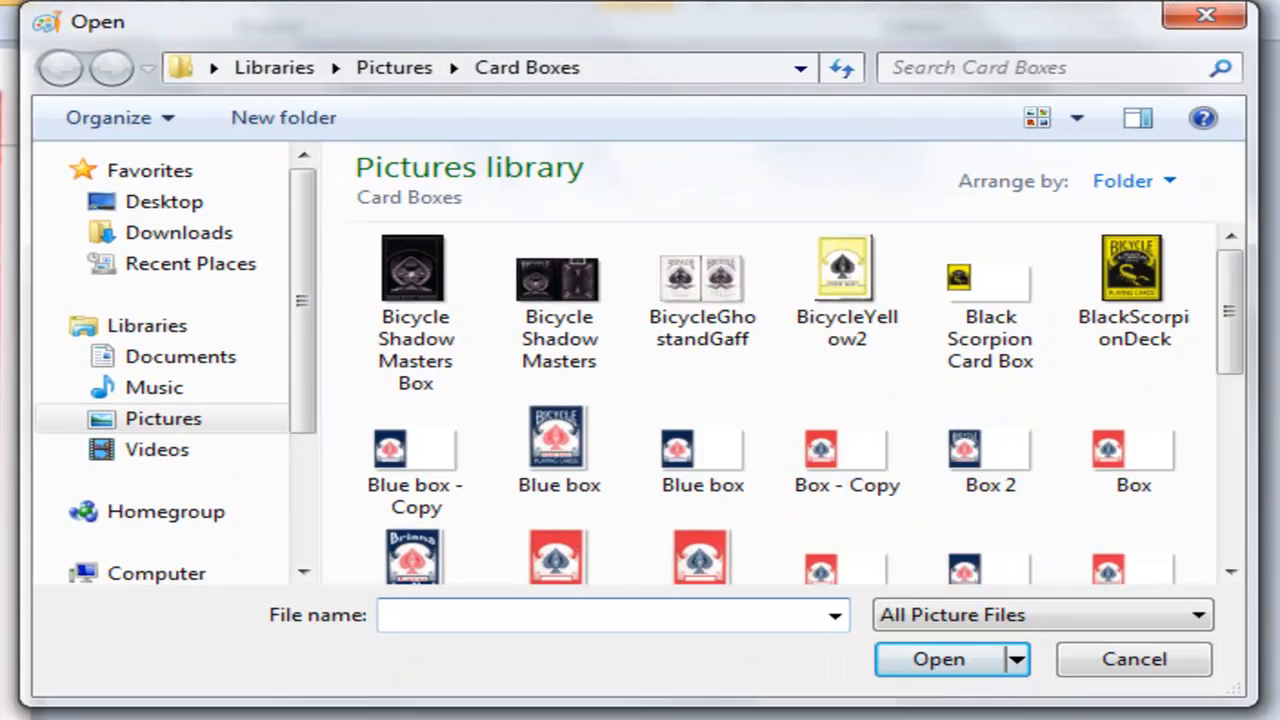
left_click_drag(1229, 357, 1205, 558)
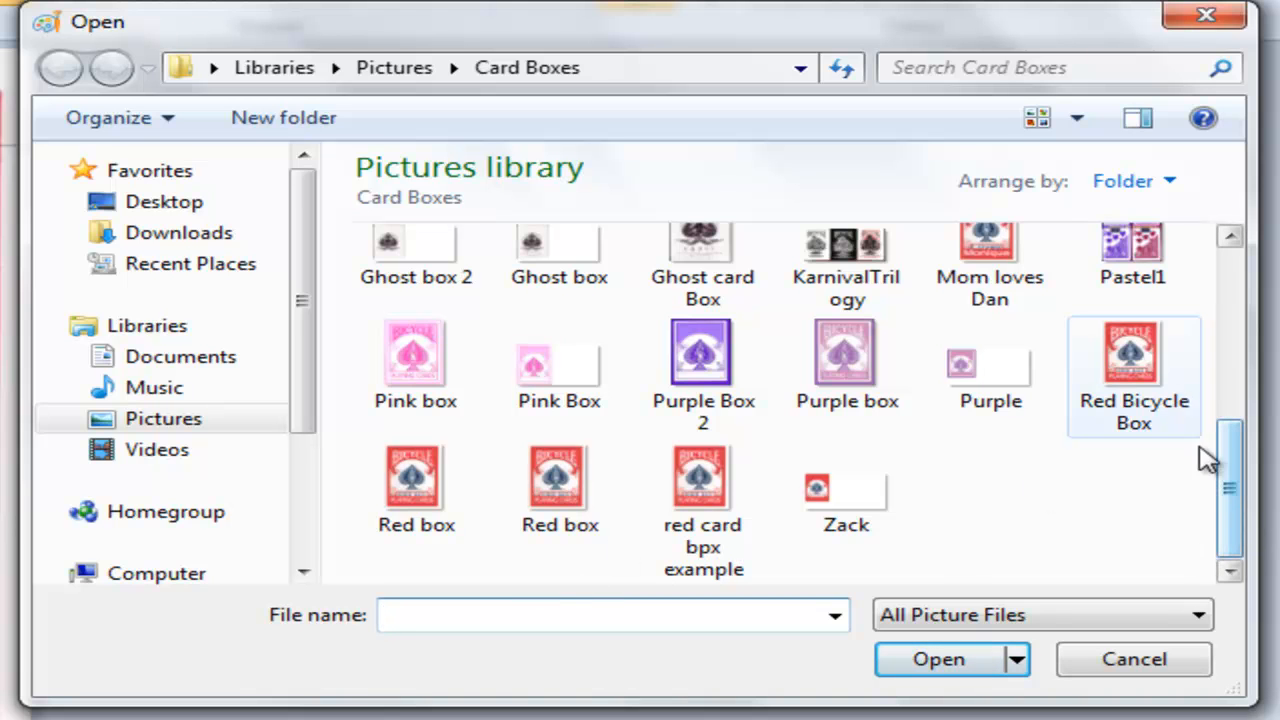
left_click(1141, 388)
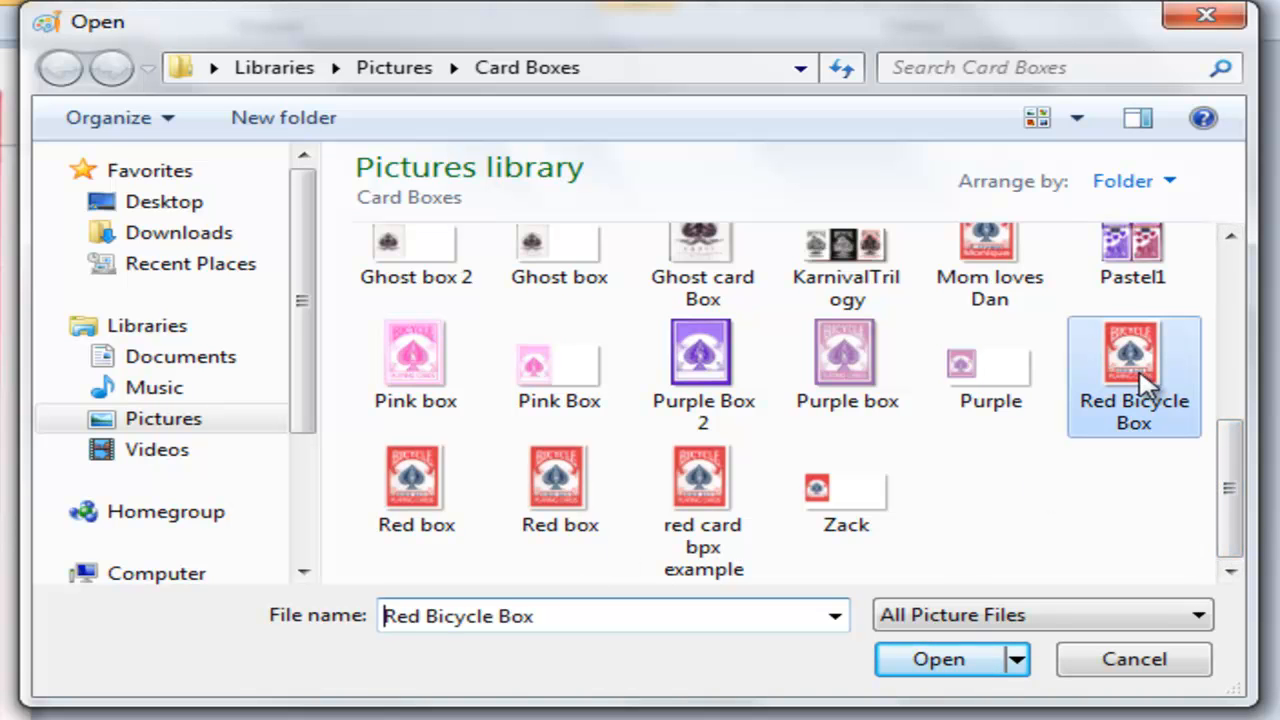
left_click(908, 671)
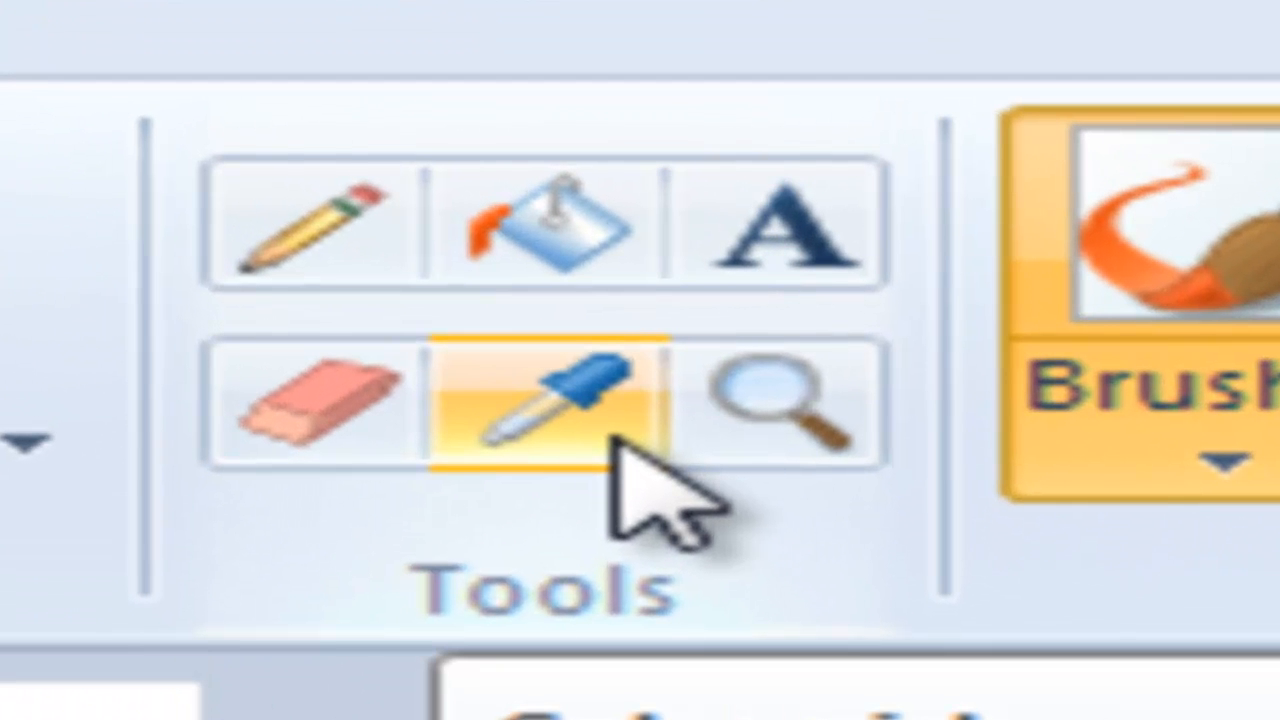
Sample the box's red background beside the BICYCLE lettering with the Color picker and choose the Marker brush
left_click(613, 440)
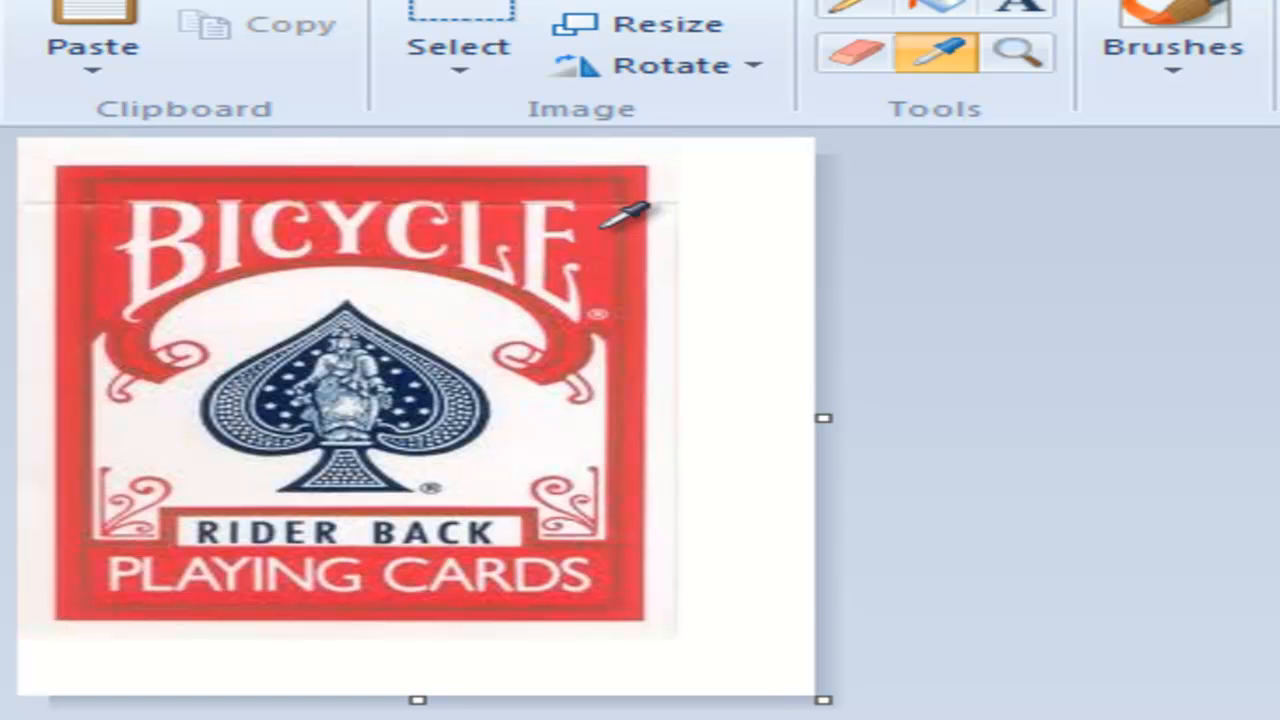
left_click(602, 227)
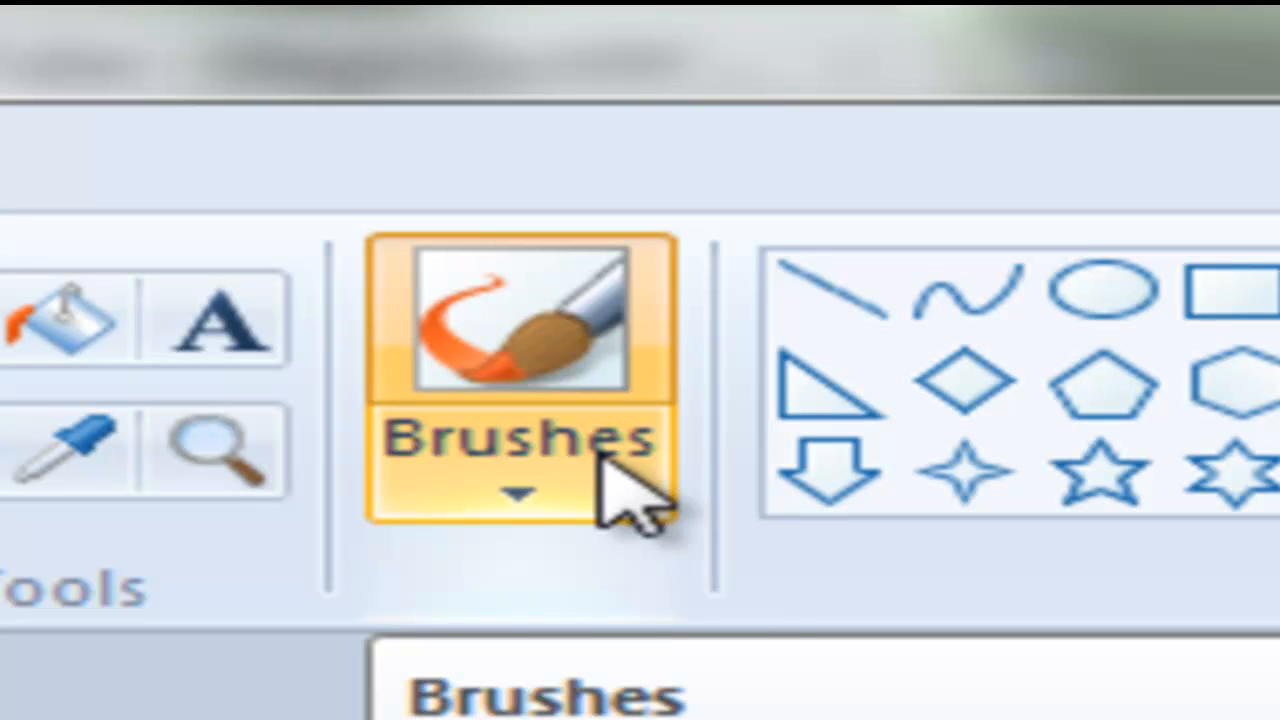
left_click(604, 462)
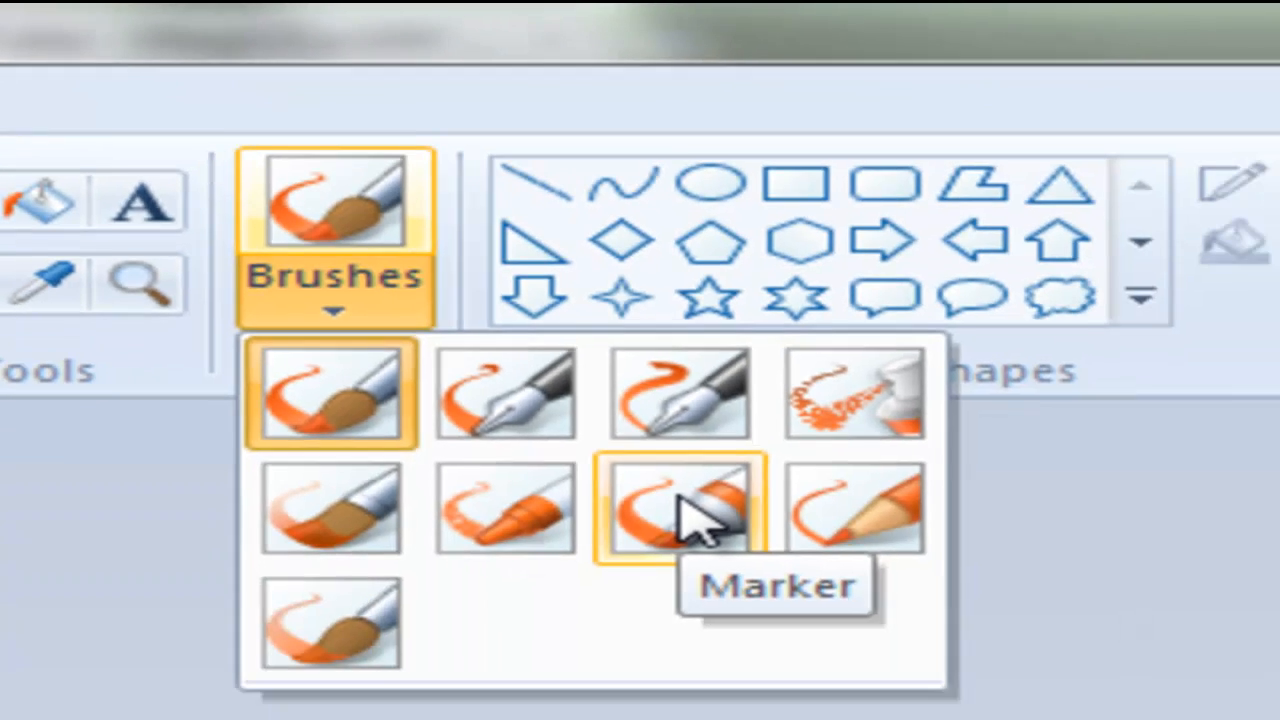
left_click(680, 505)
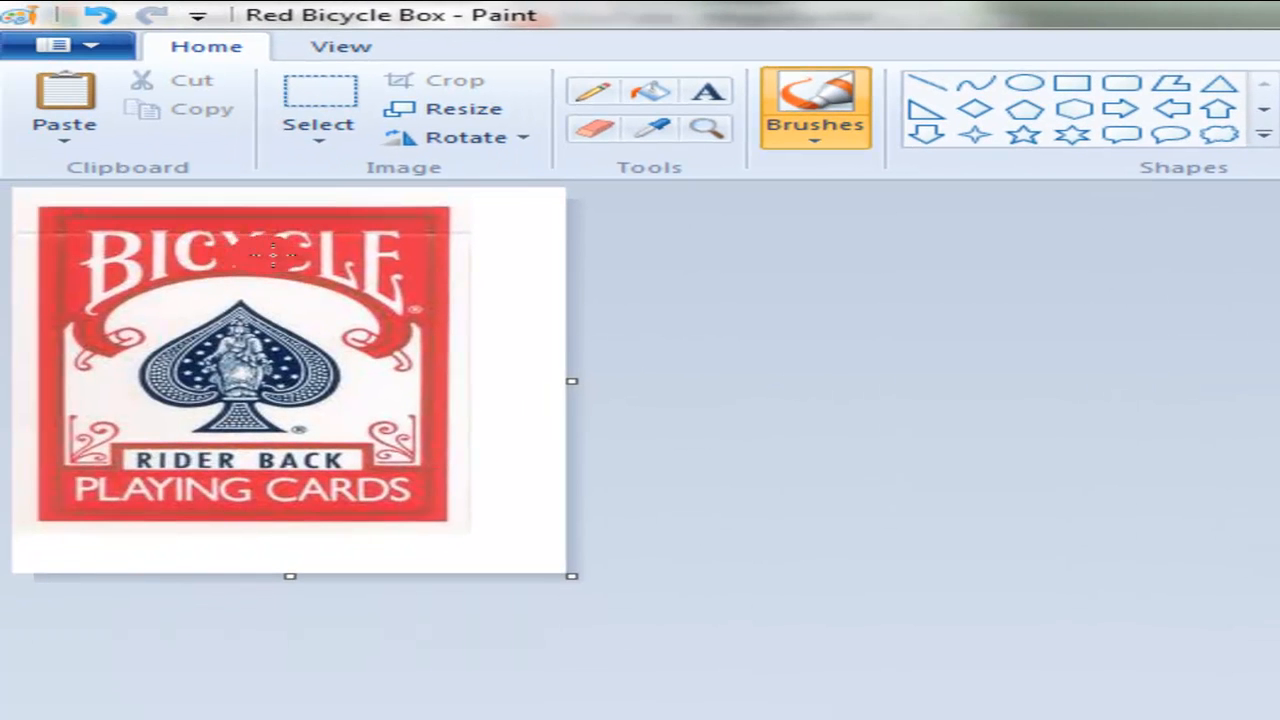
Paint over the second C of the BICYCLE lettering with the sampled red
left_click_drag(272, 255, 293, 250)
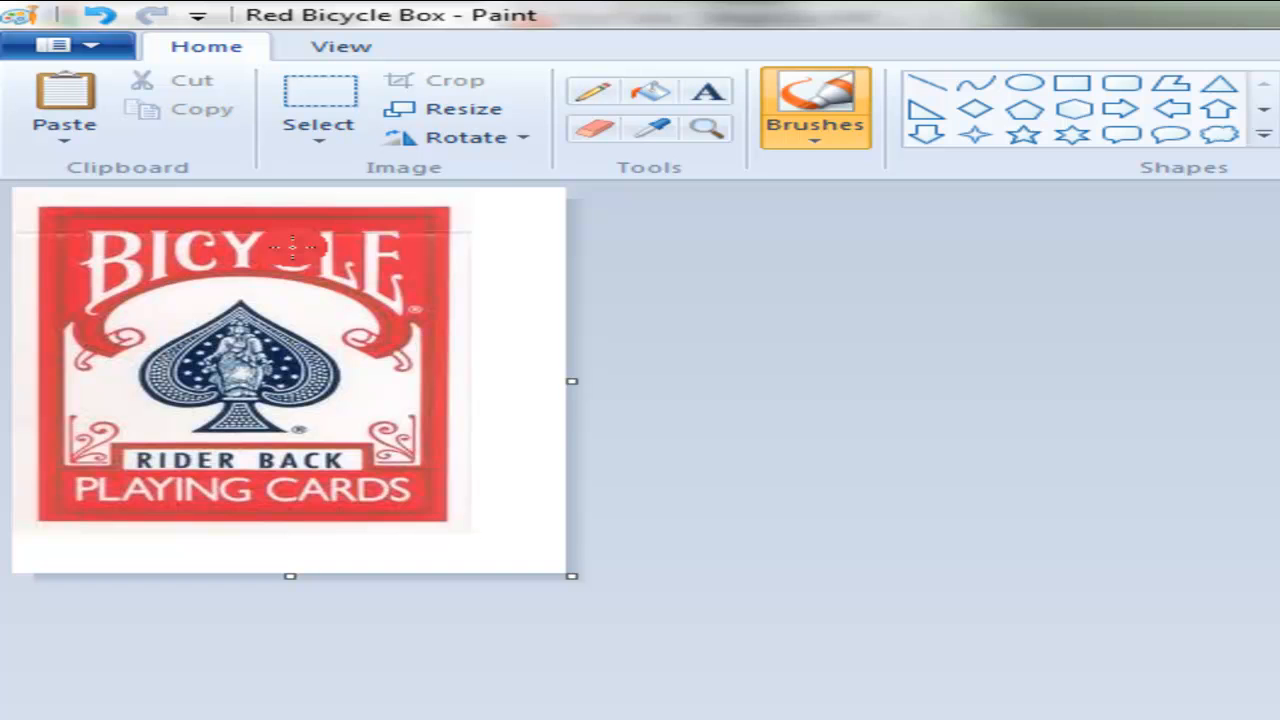
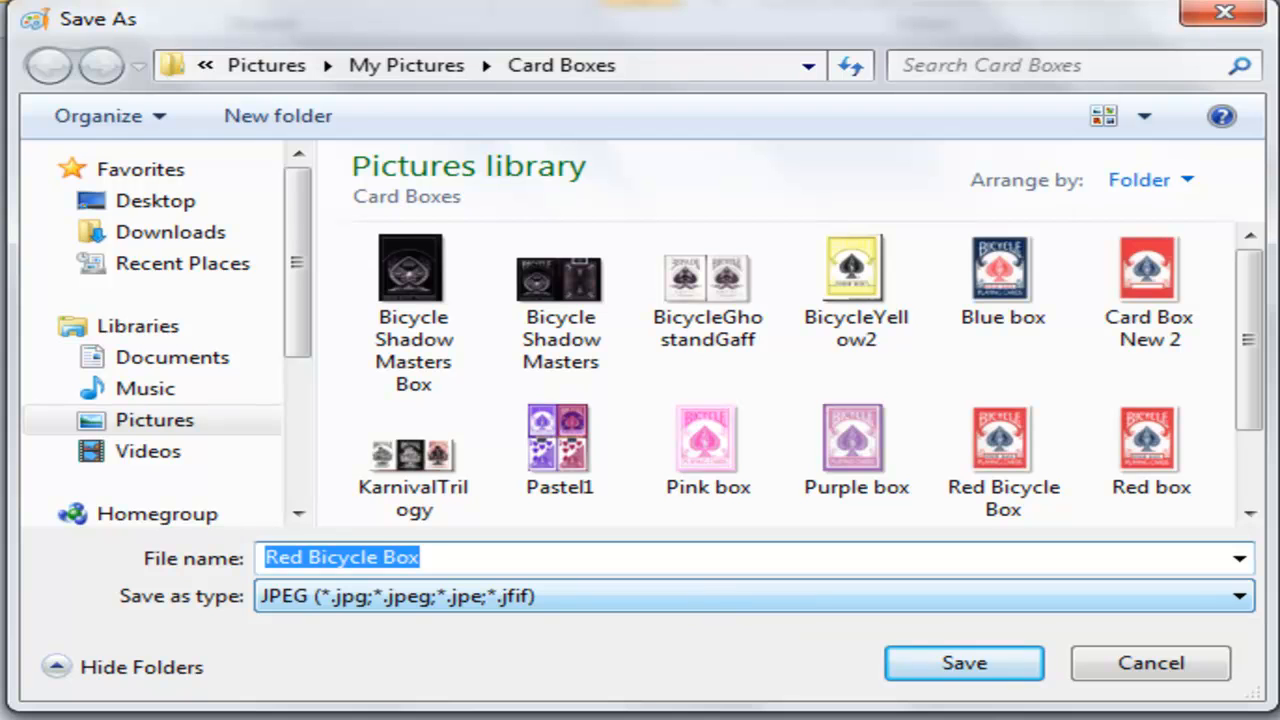
Cancel saving the painted-over picture and close the Red Bicycle Box, Card Box New 2 and YouTube windows in Paint
left_click(1120, 662)
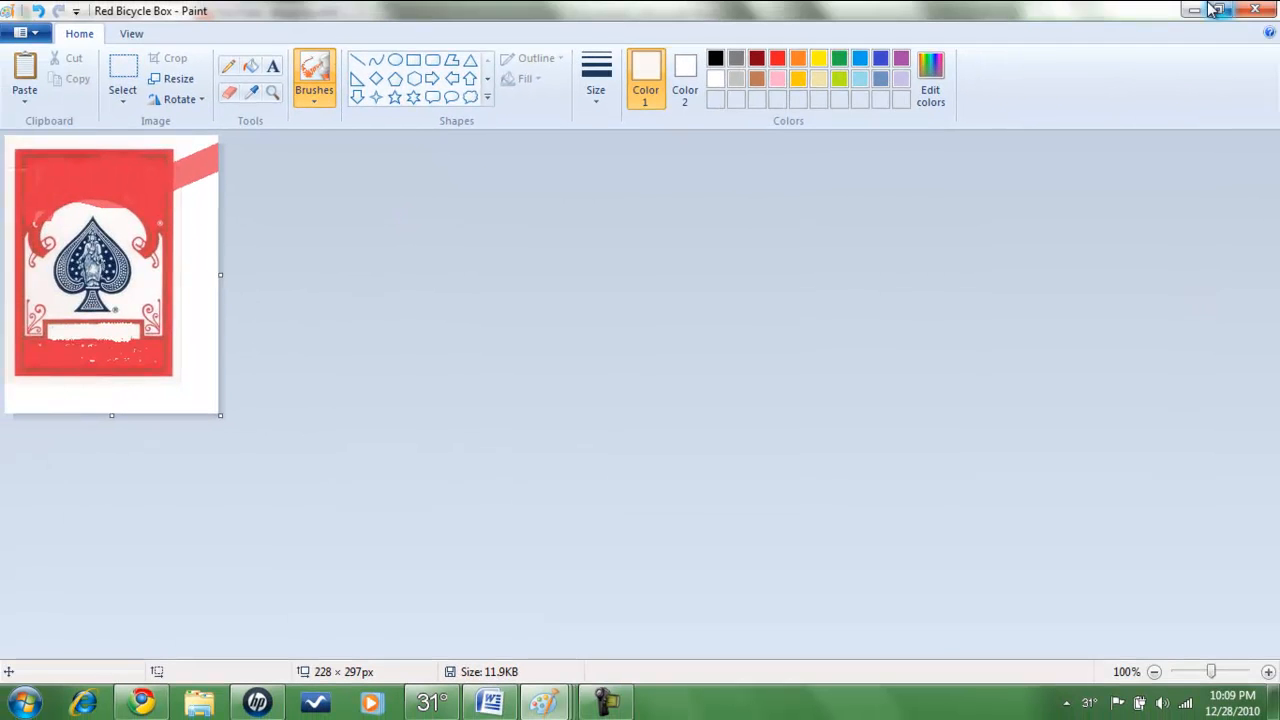
left_click(1265, 10)
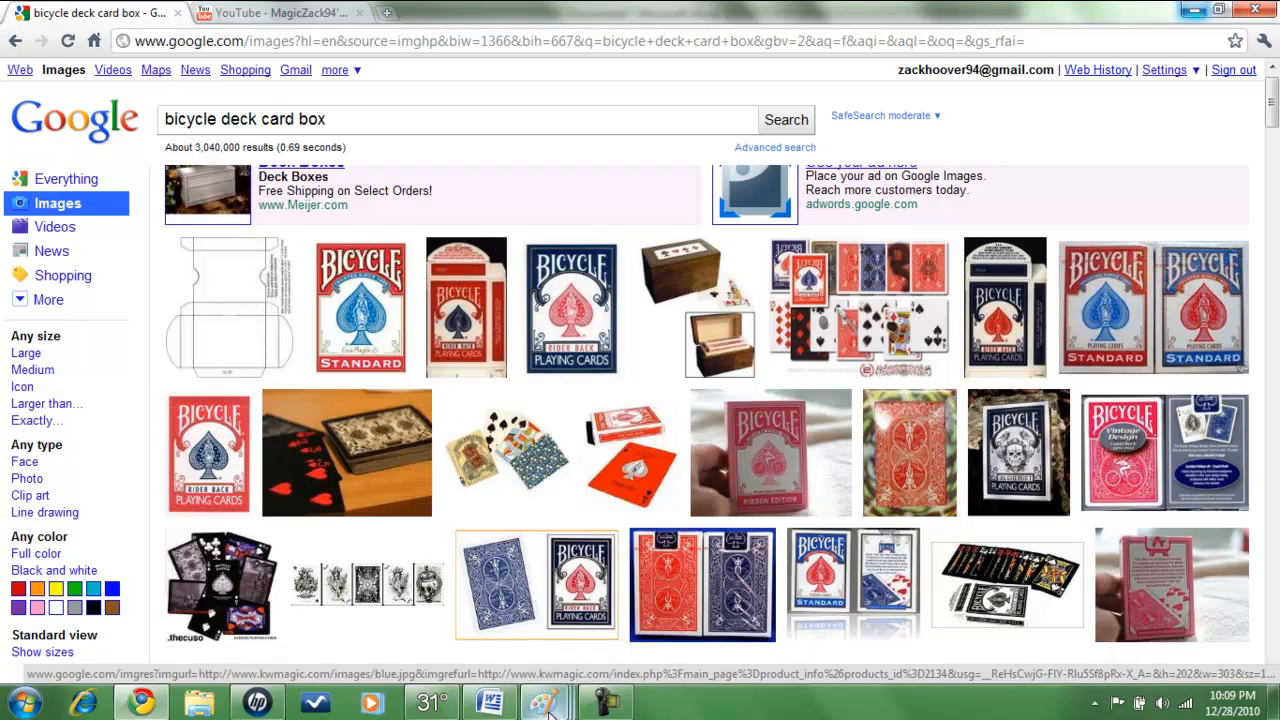
mouse_move(543, 703)
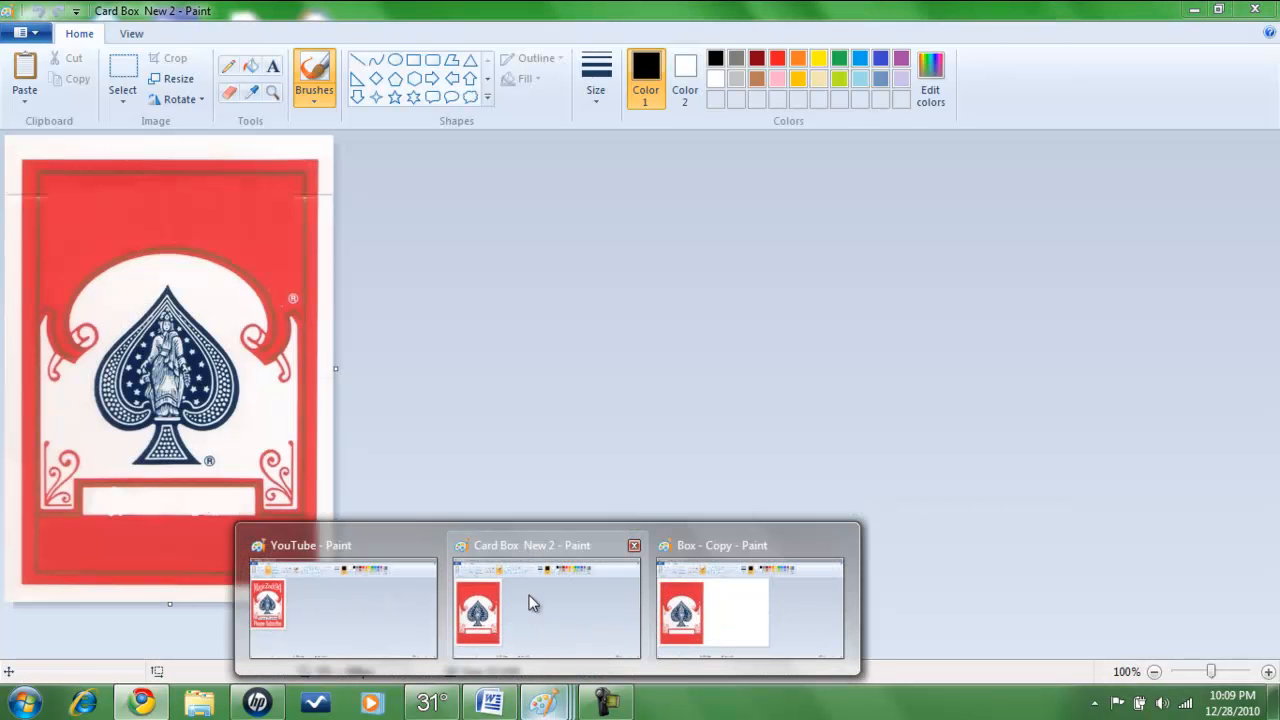
left_click(531, 602)
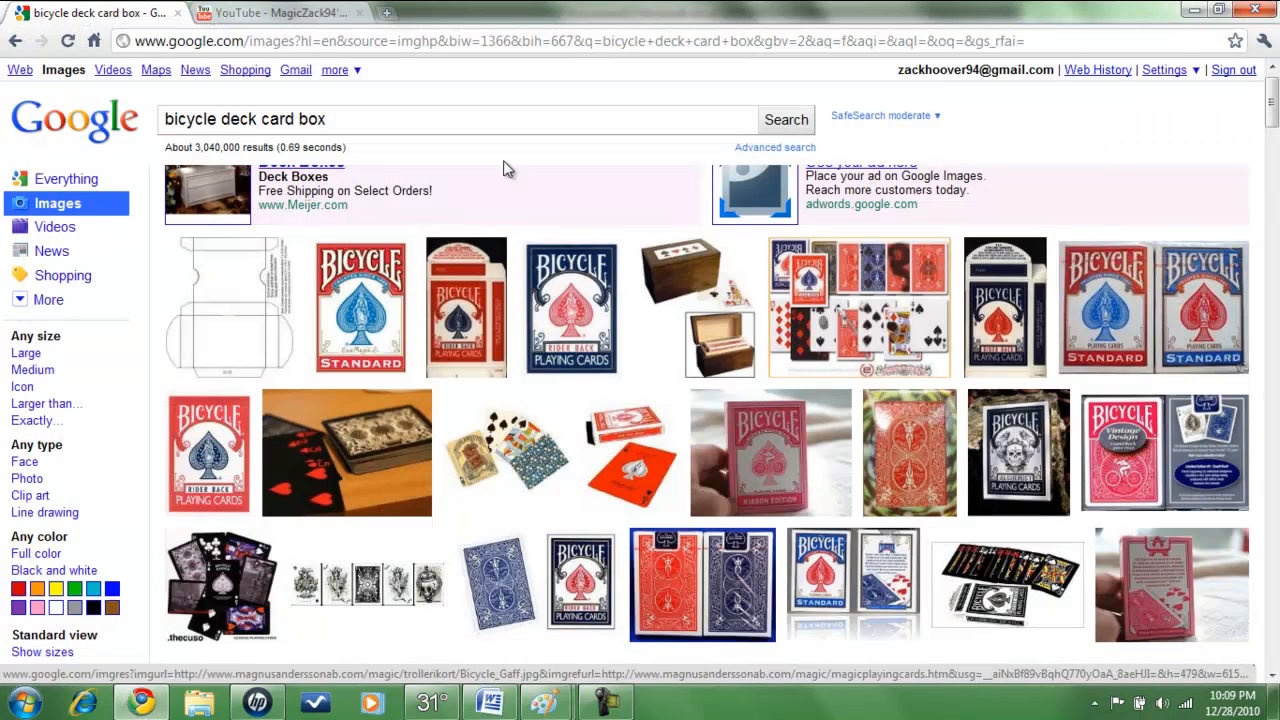
mouse_move(544, 702)
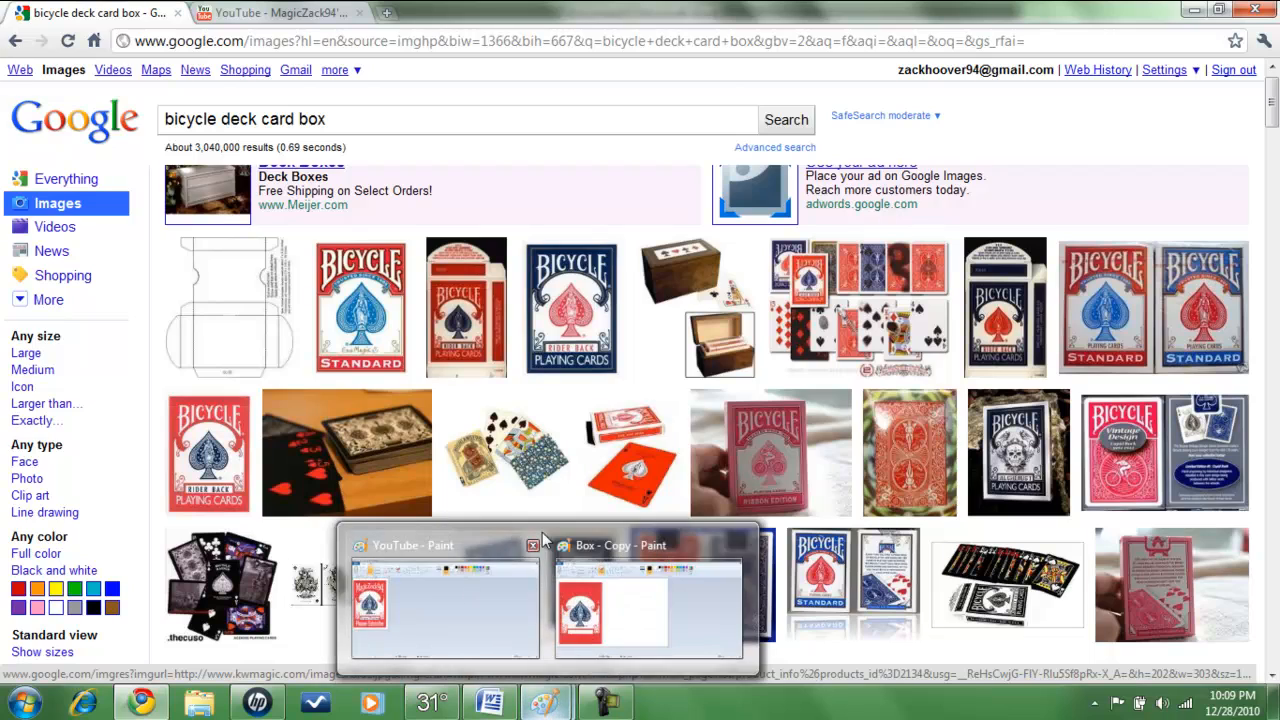
left_click(533, 547)
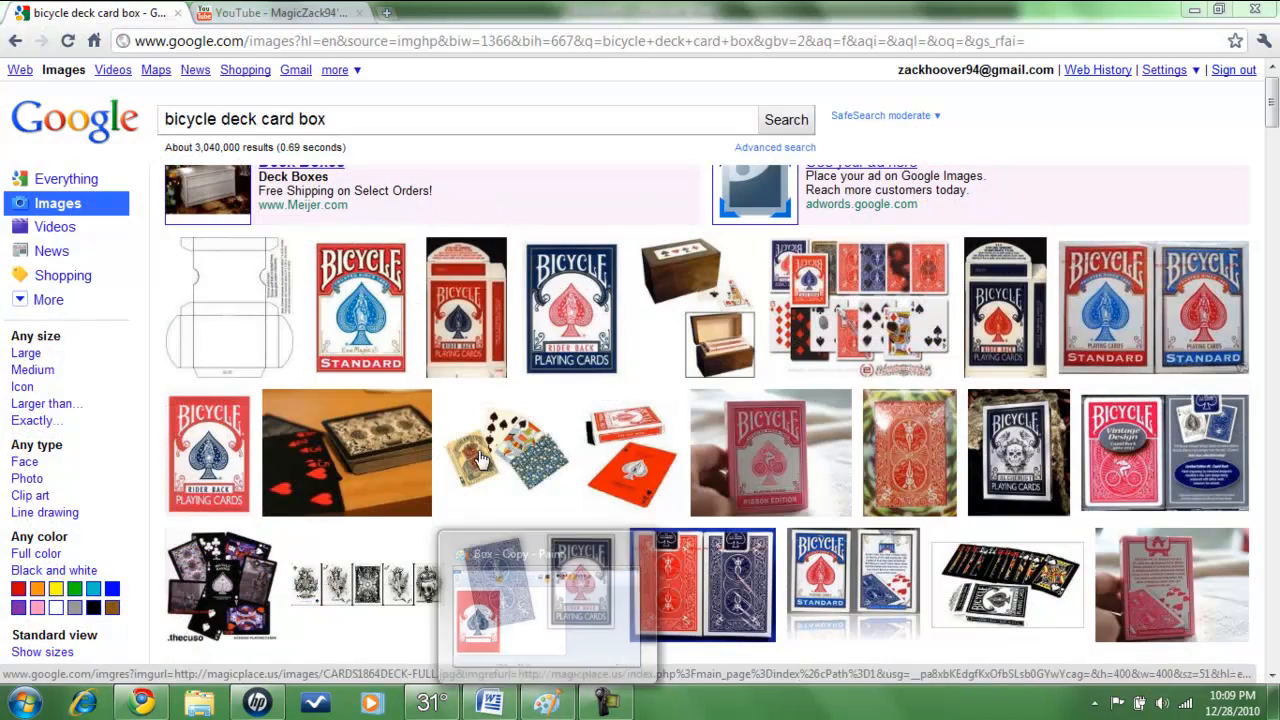
Crop the Box - Copy picture in Paint to the red card box, about 351 × 489 px, removing the blank white area
left_click(538, 710)
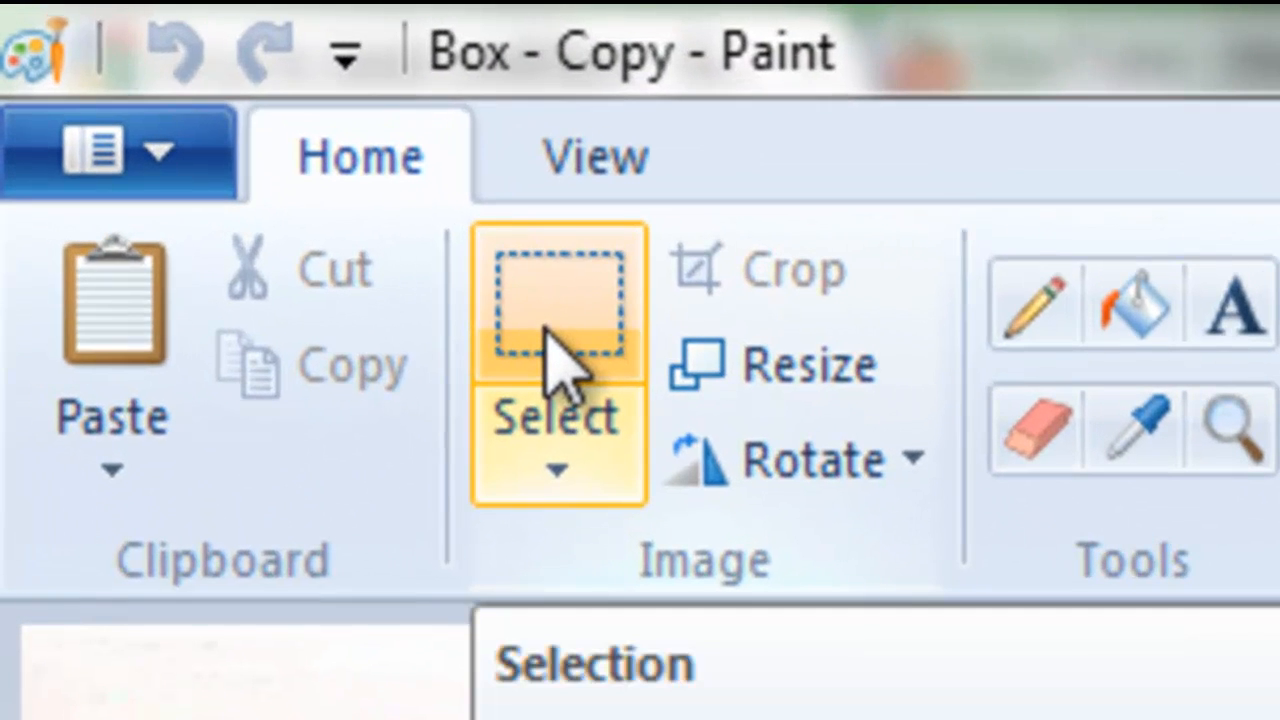
left_click(553, 355)
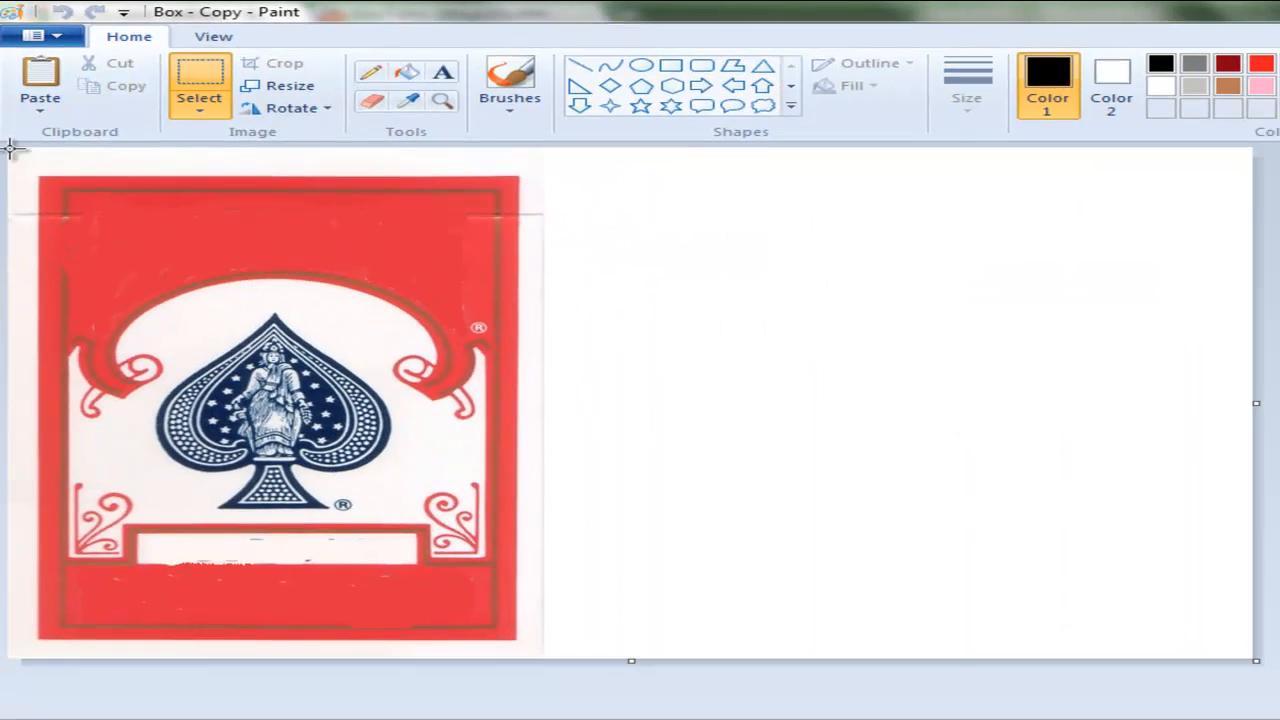
left_click_drag(15, 158, 546, 648)
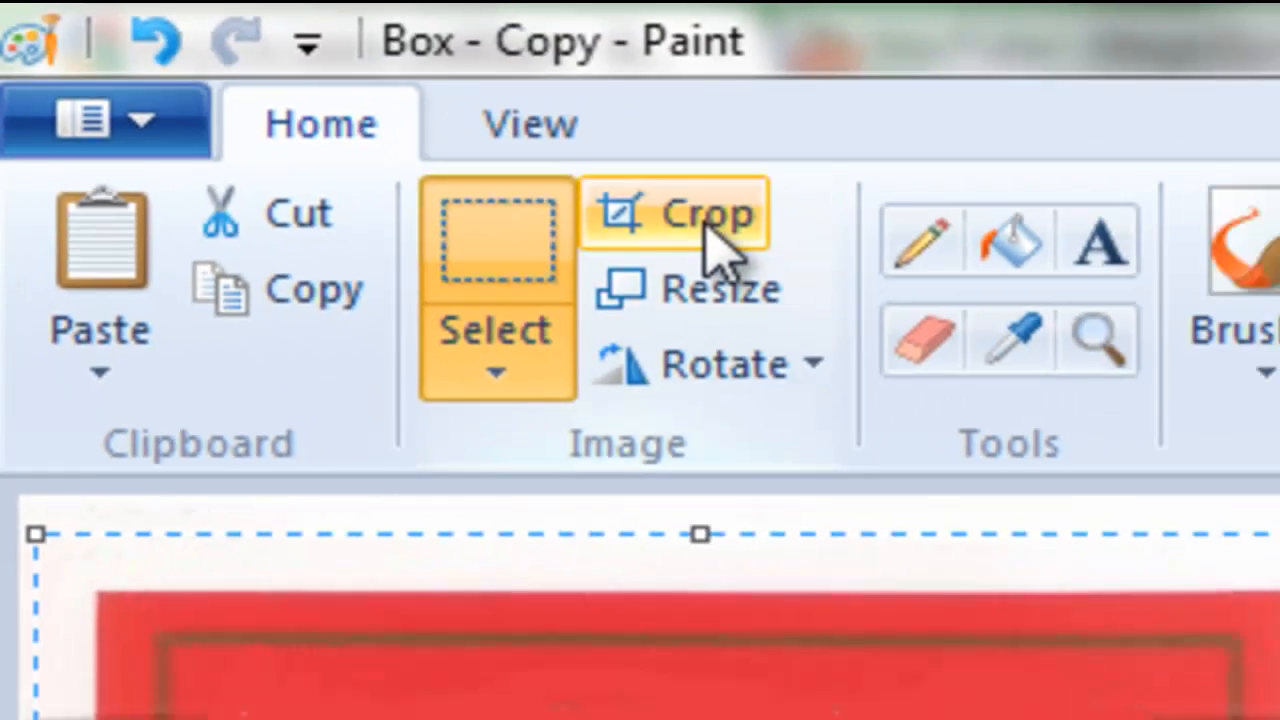
left_click(300, 70)
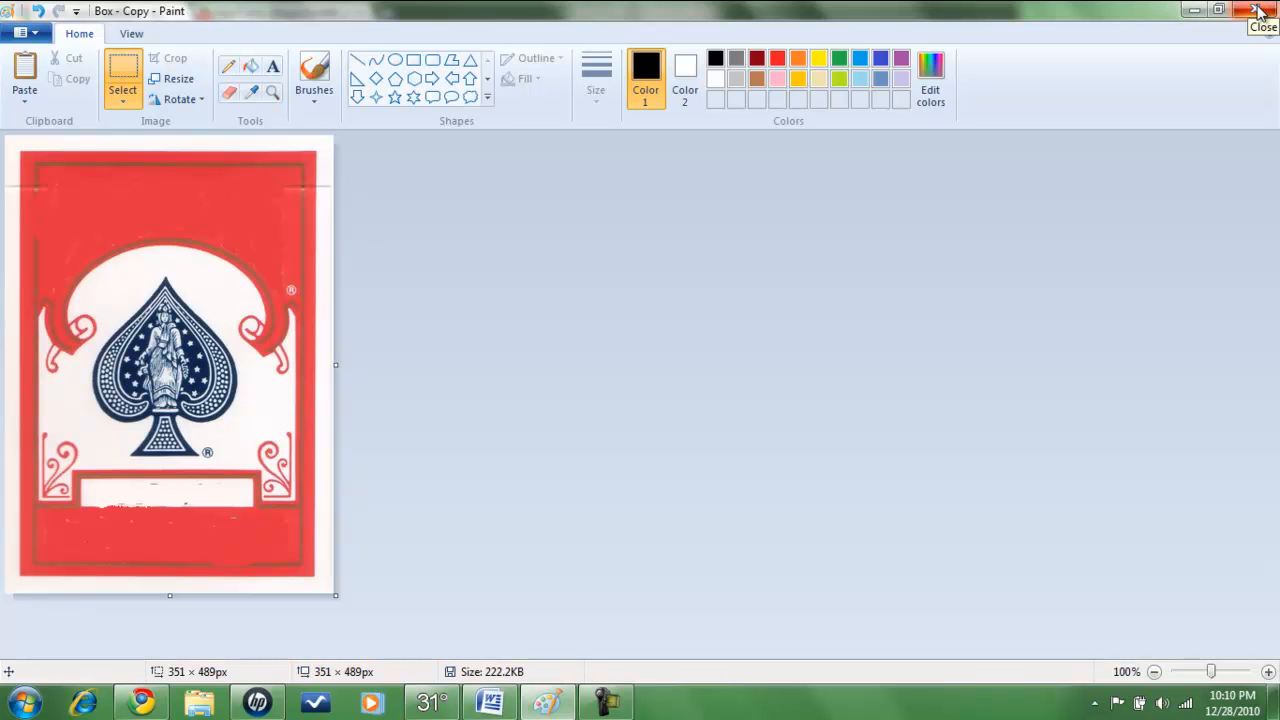
Close the Box - Copy picture without saving the changes
left_click(1258, 12)
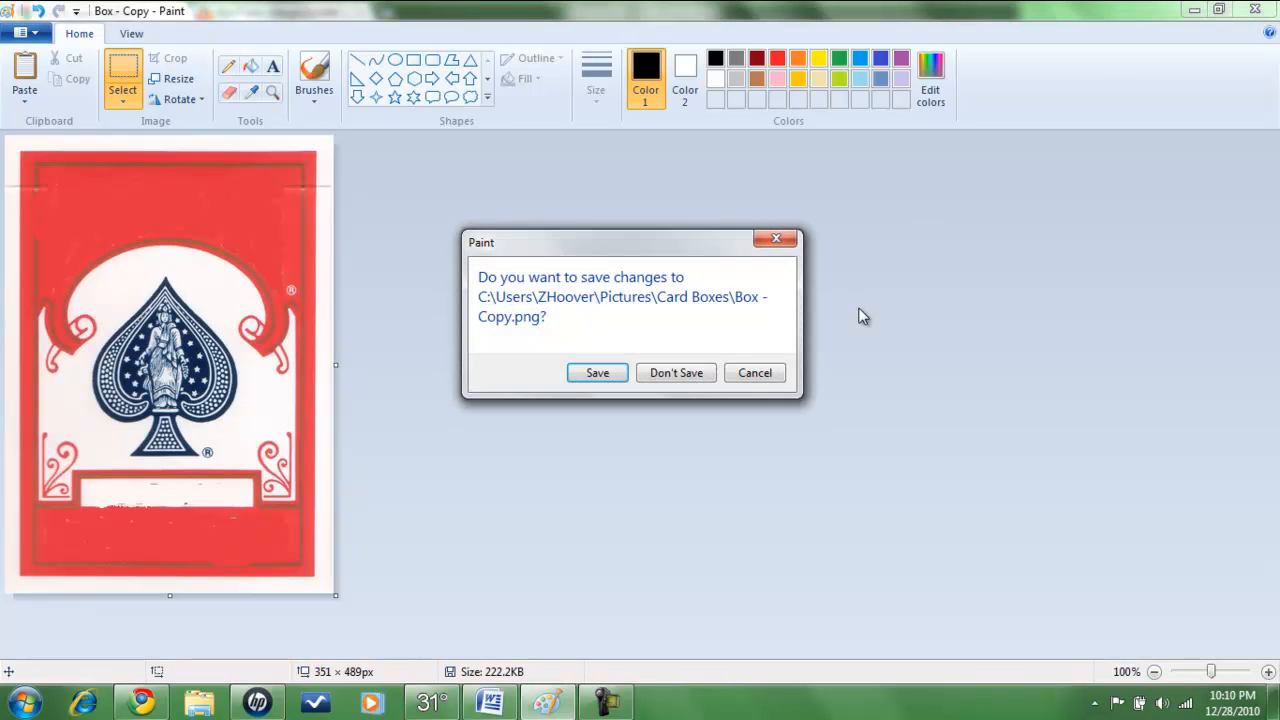
left_click(675, 372)
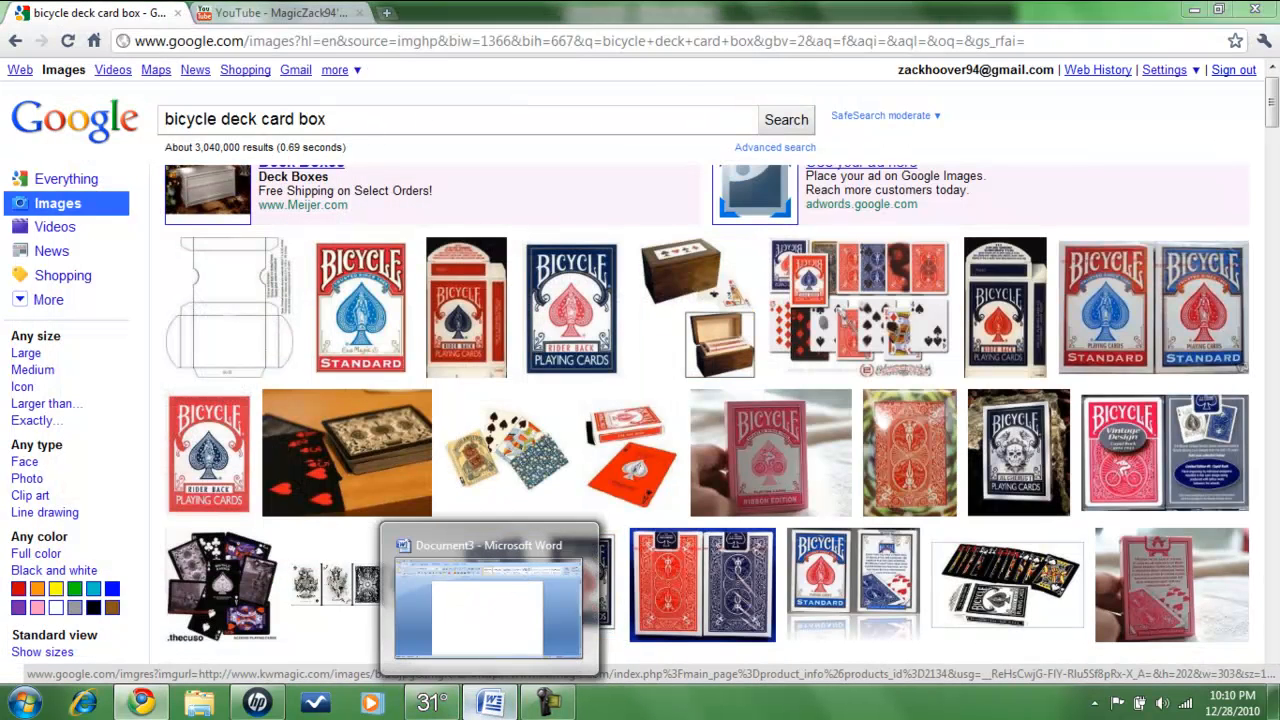
Switch to the blank Word document and insert the Card Box New 2 picture from the Card Boxes folder
left_click(490, 702)
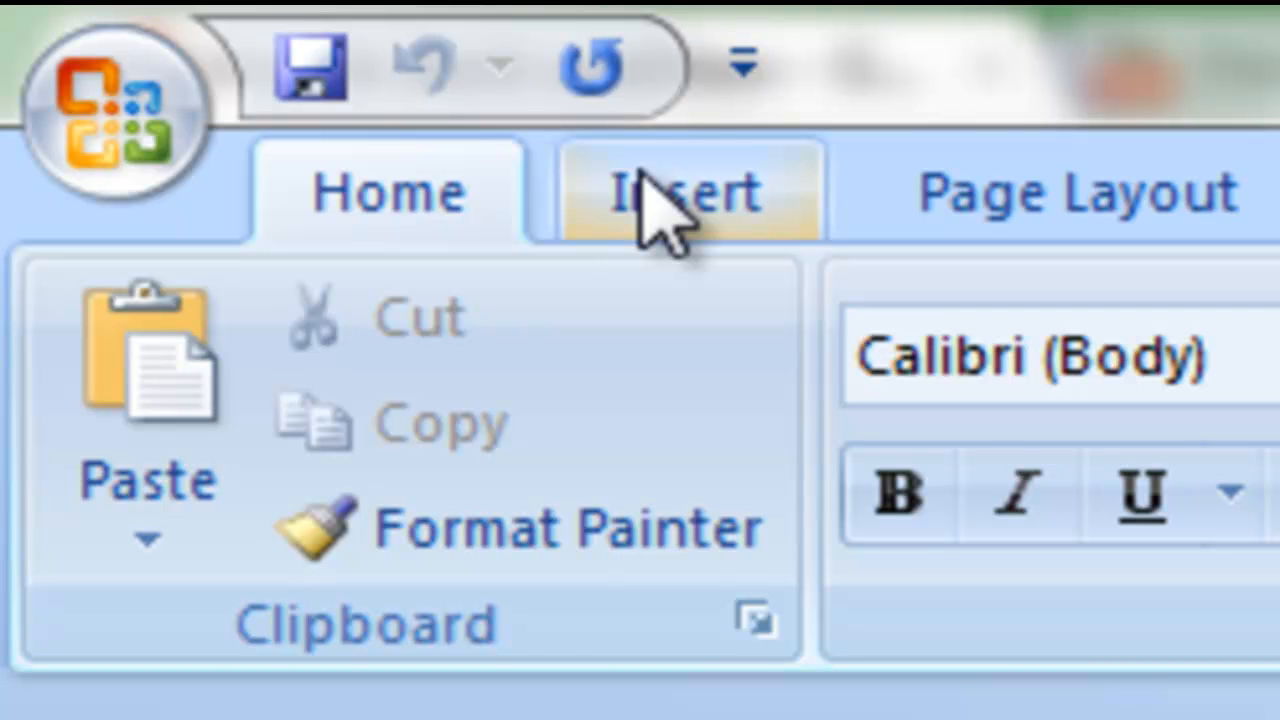
left_click(650, 195)
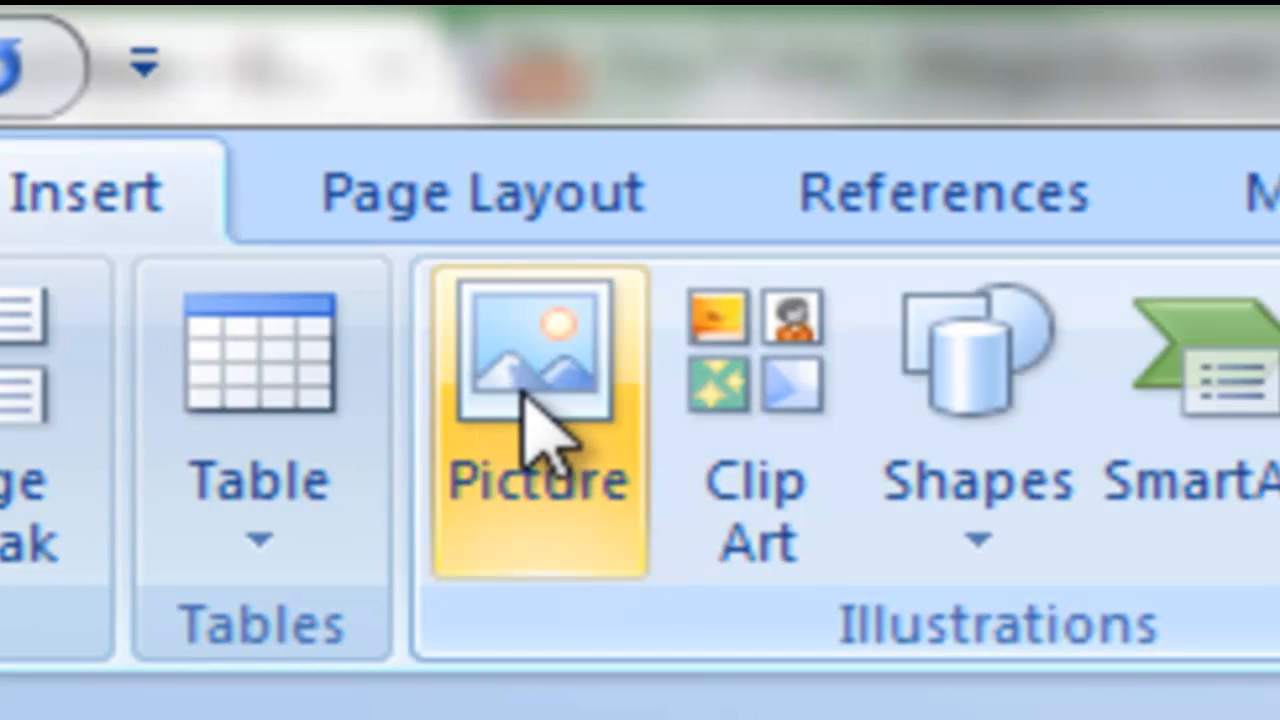
left_click(522, 391)
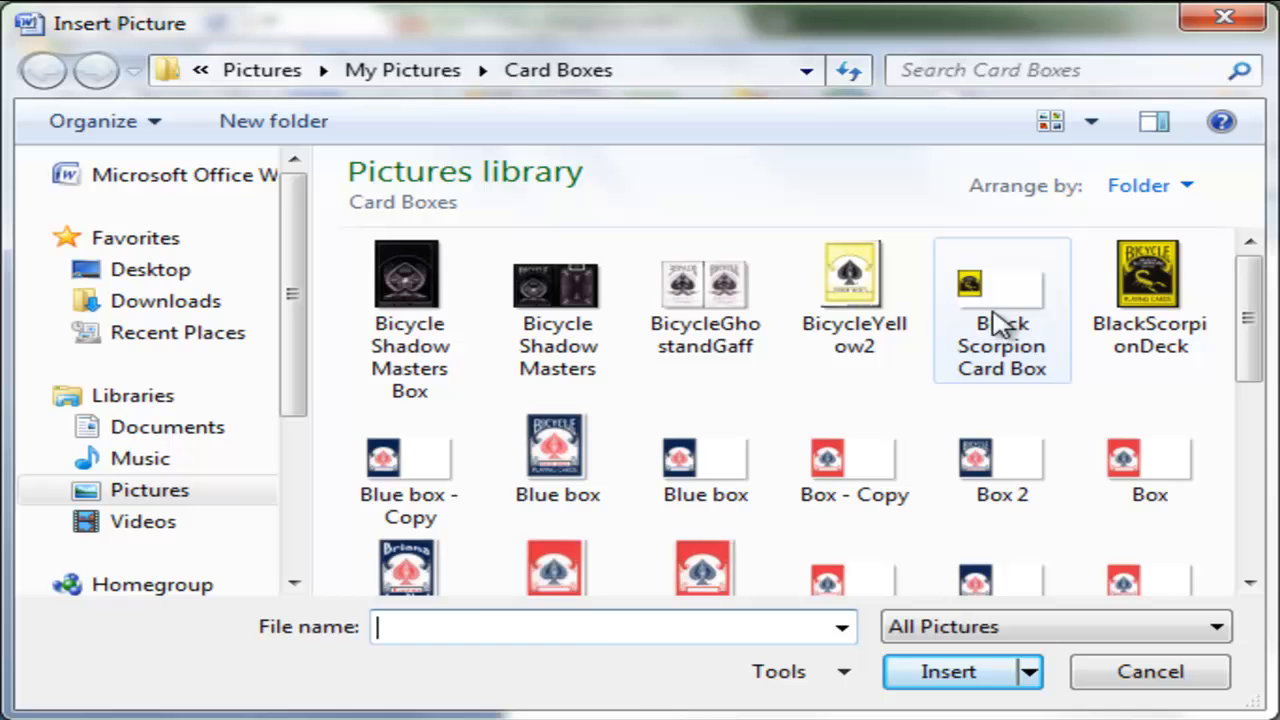
left_click(560, 574)
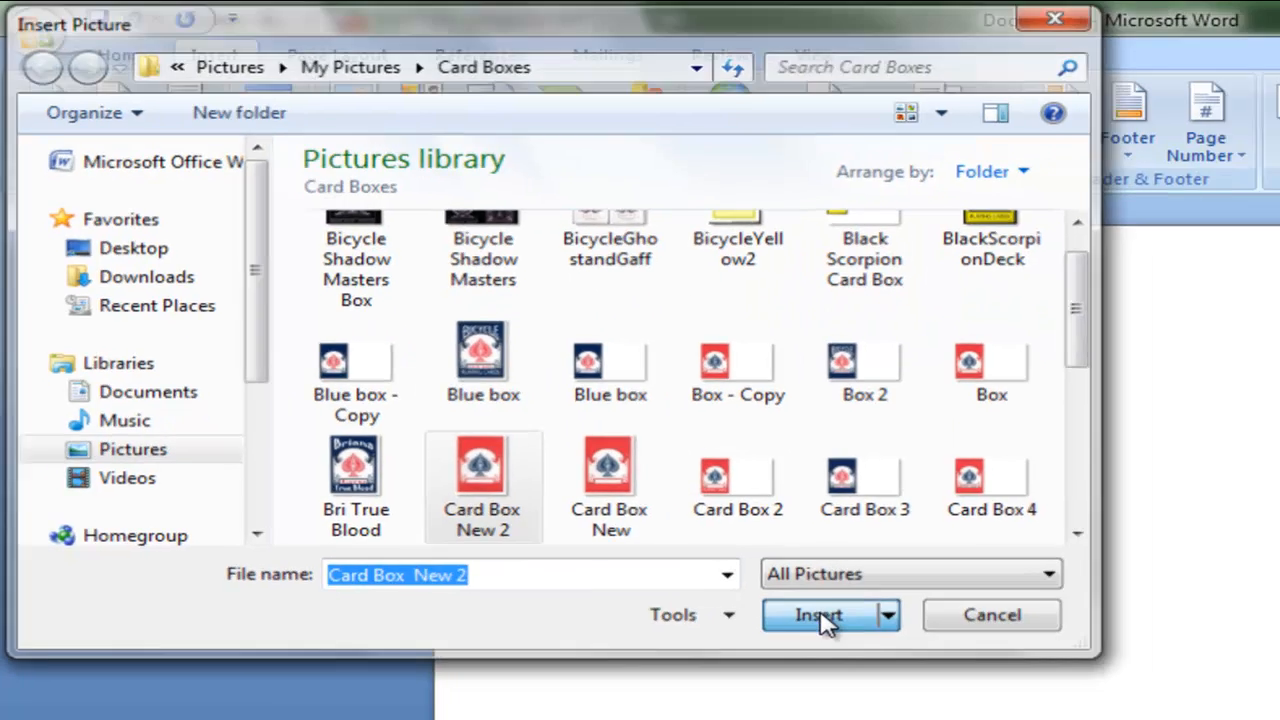
left_click(952, 675)
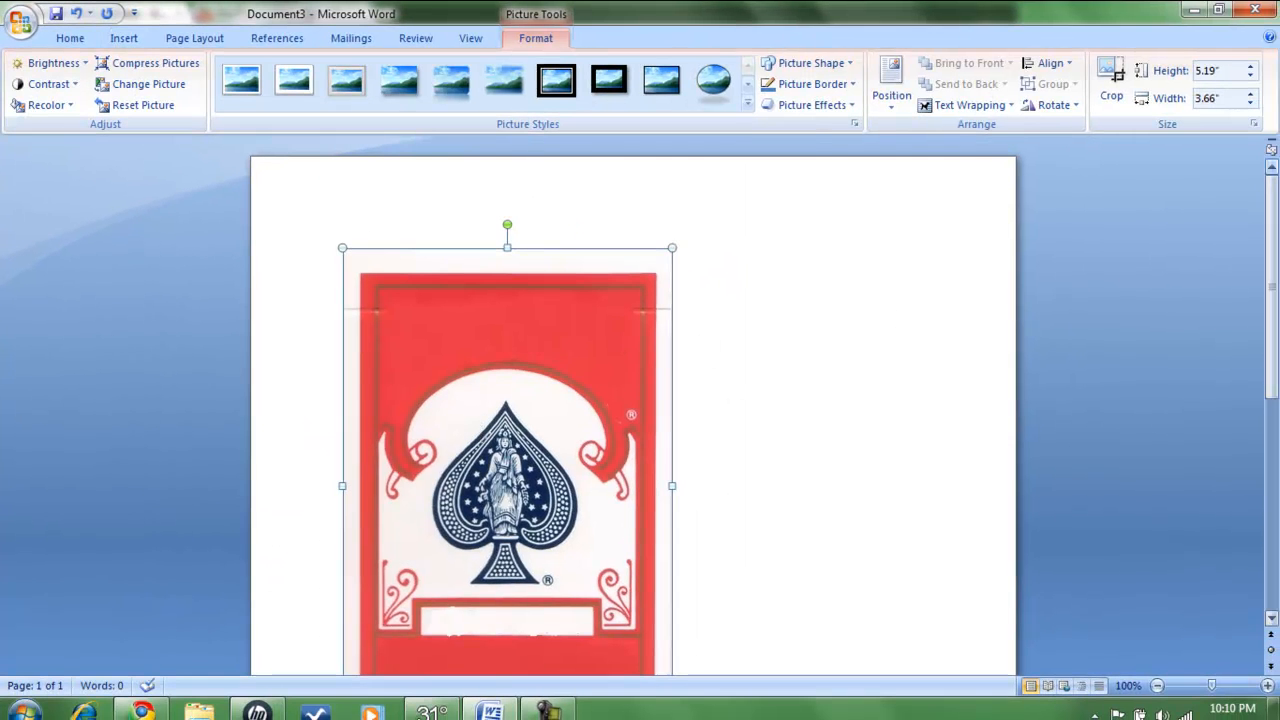
Set the card box picture's text wrapping to Tight and move the picture toward the middle of the page
scroll(1107, 233, "down", 2)
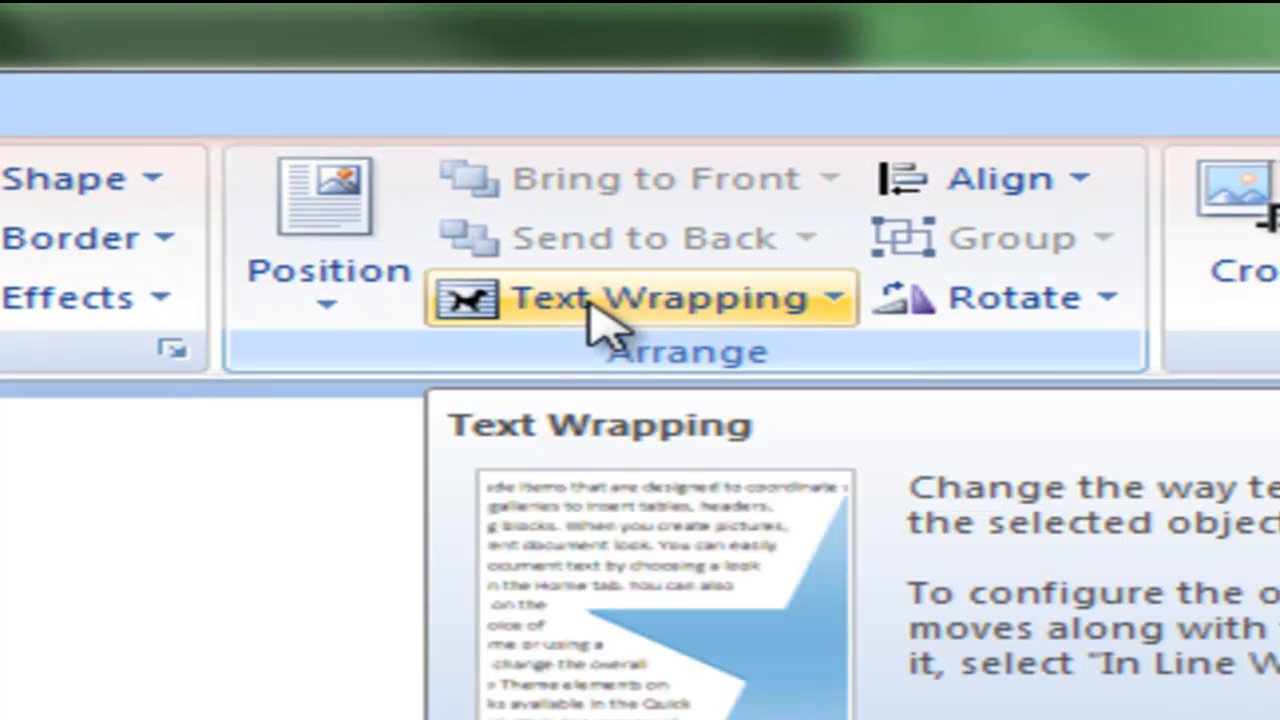
left_click(591, 306)
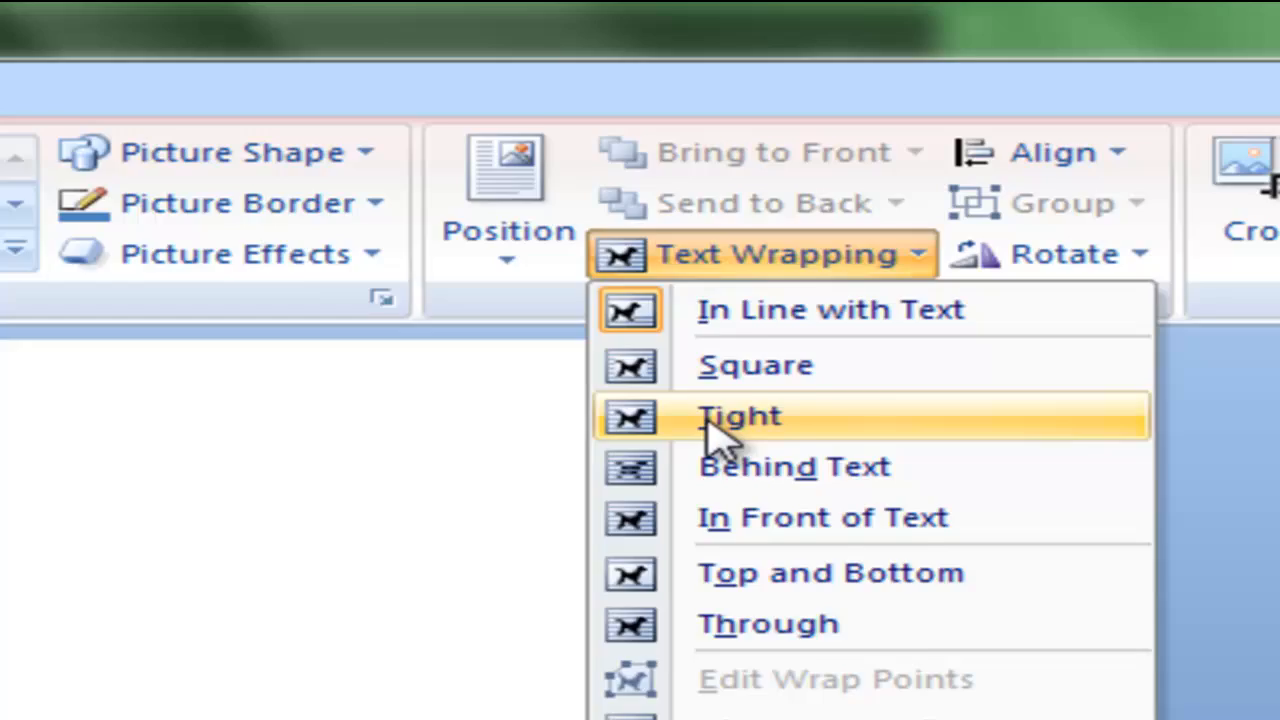
left_click(590, 490)
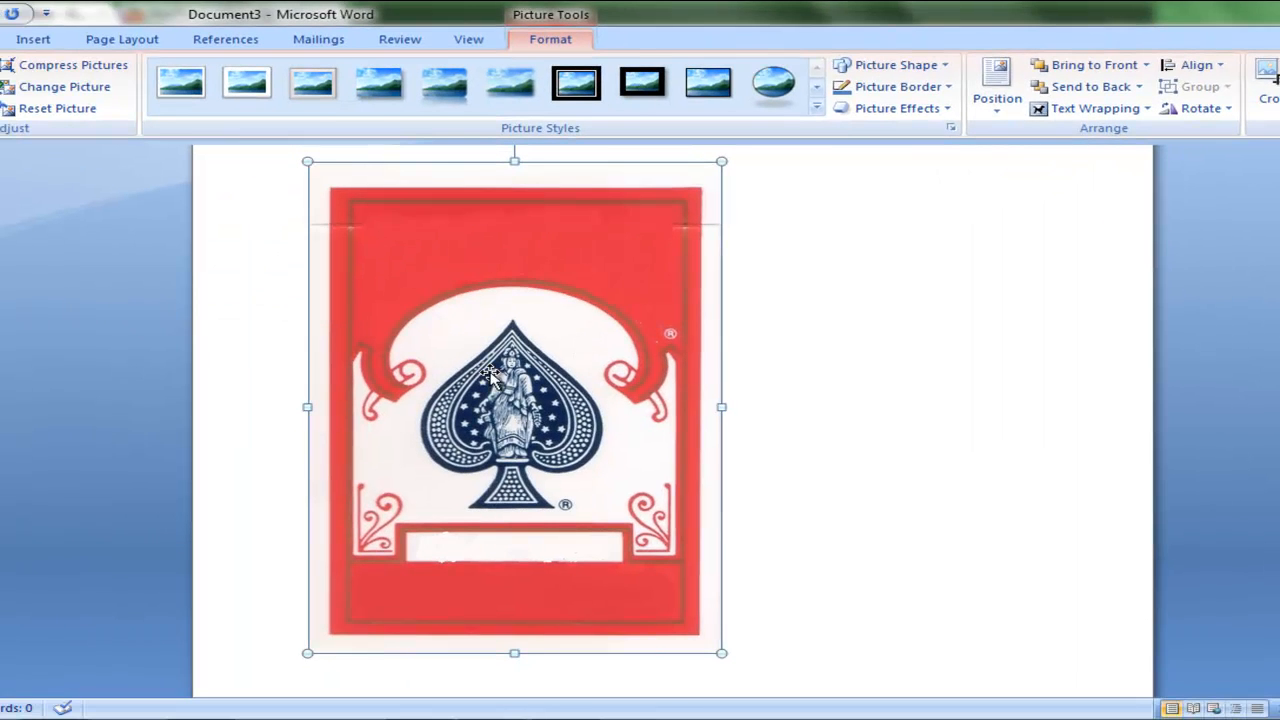
left_click_drag(490, 375, 630, 378)
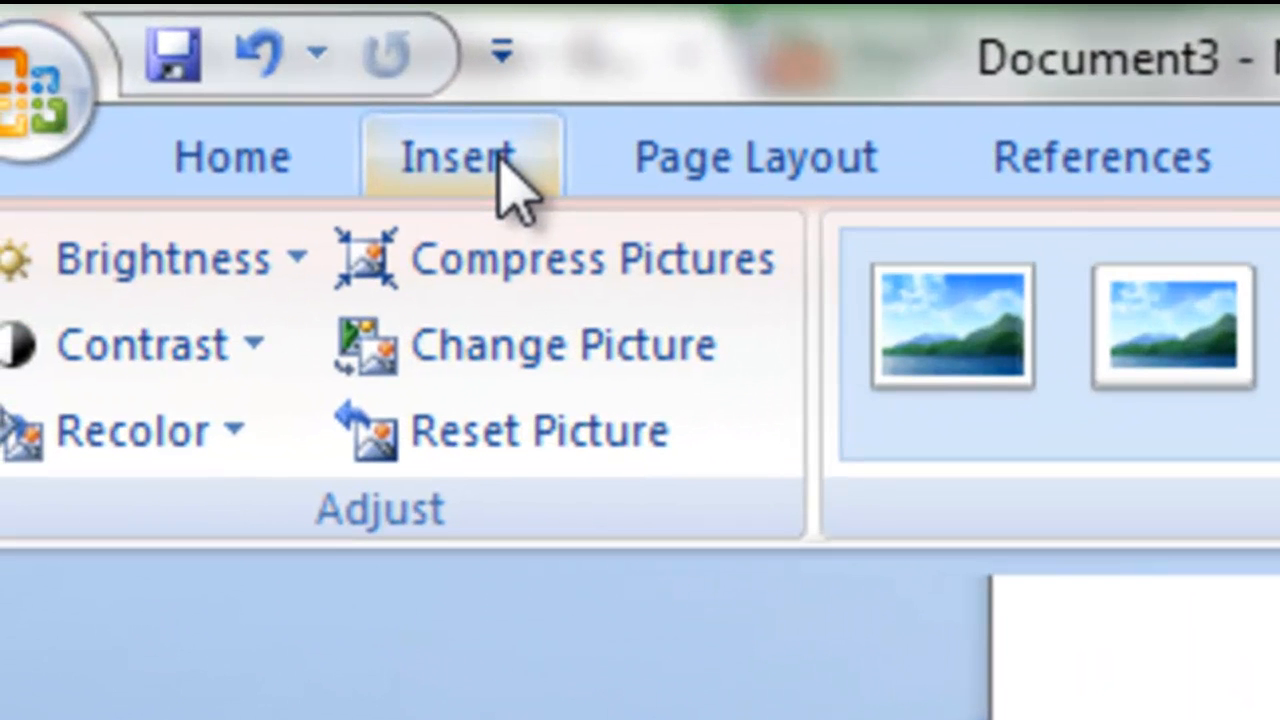
Insert WordArt in the first plain outlined style and replace its placeholder text with "MagicZack94"
left_click(500, 160)
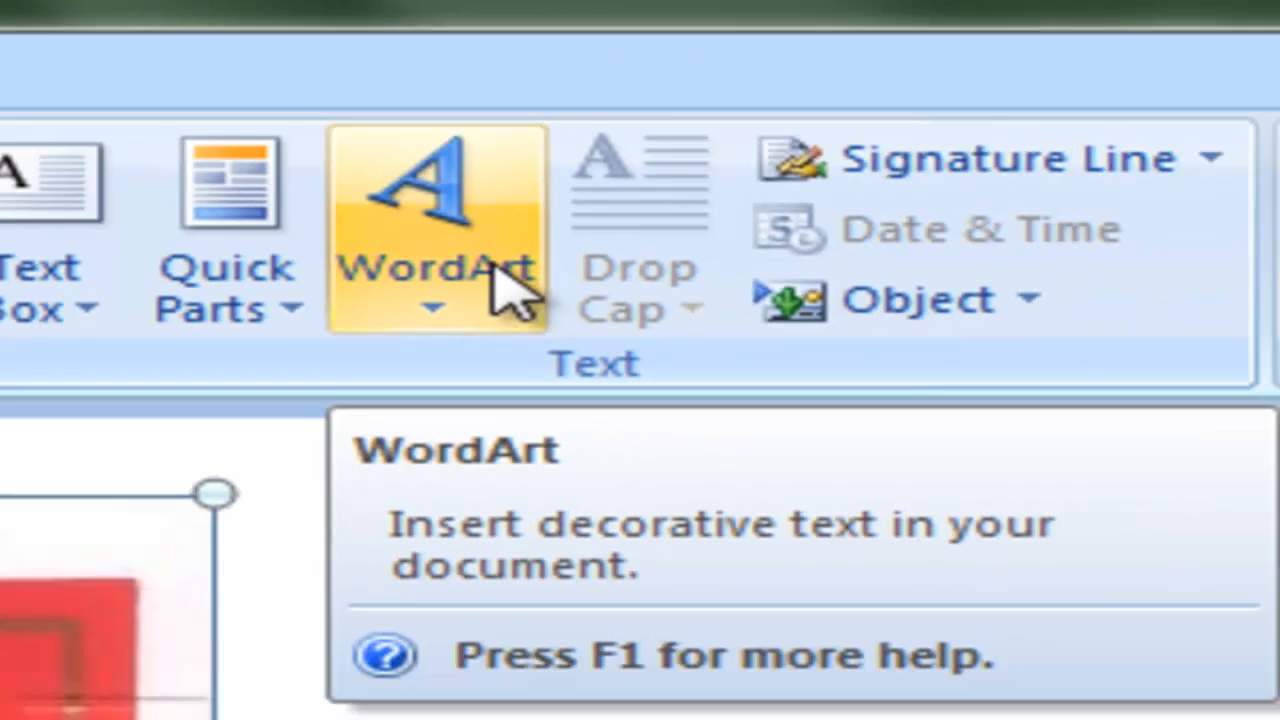
left_click(720, 415)
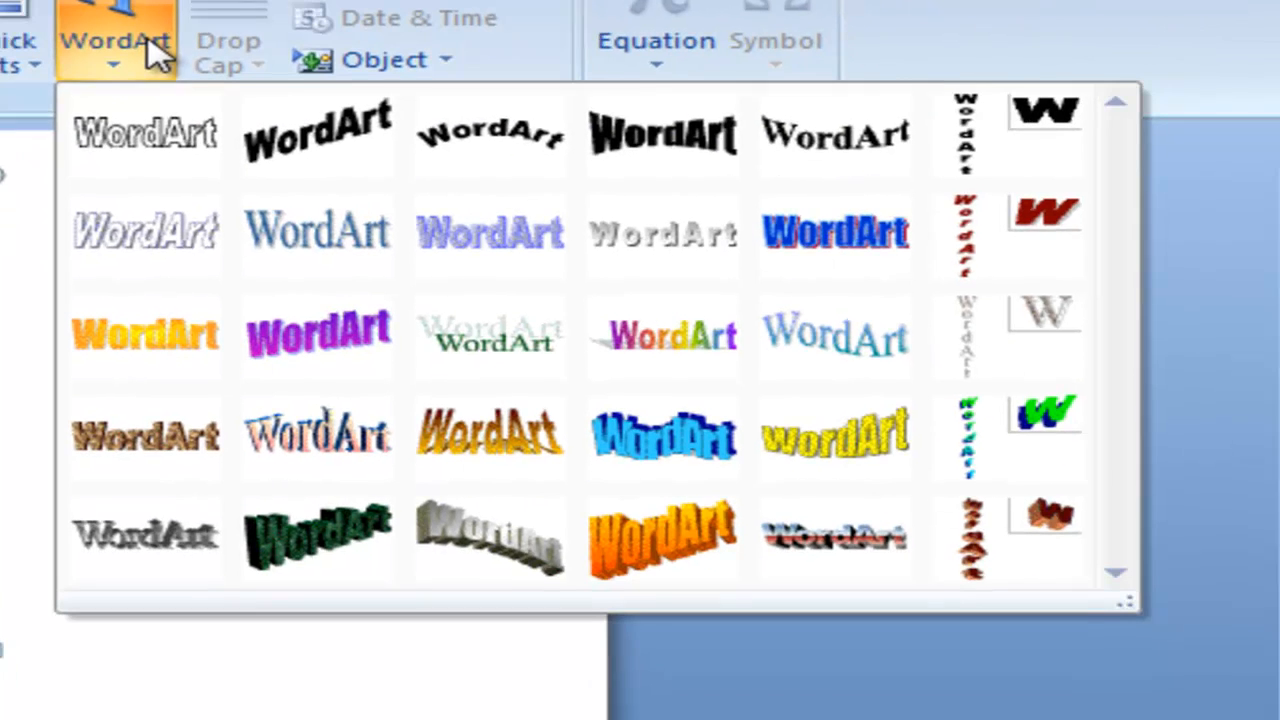
left_click(150, 155)
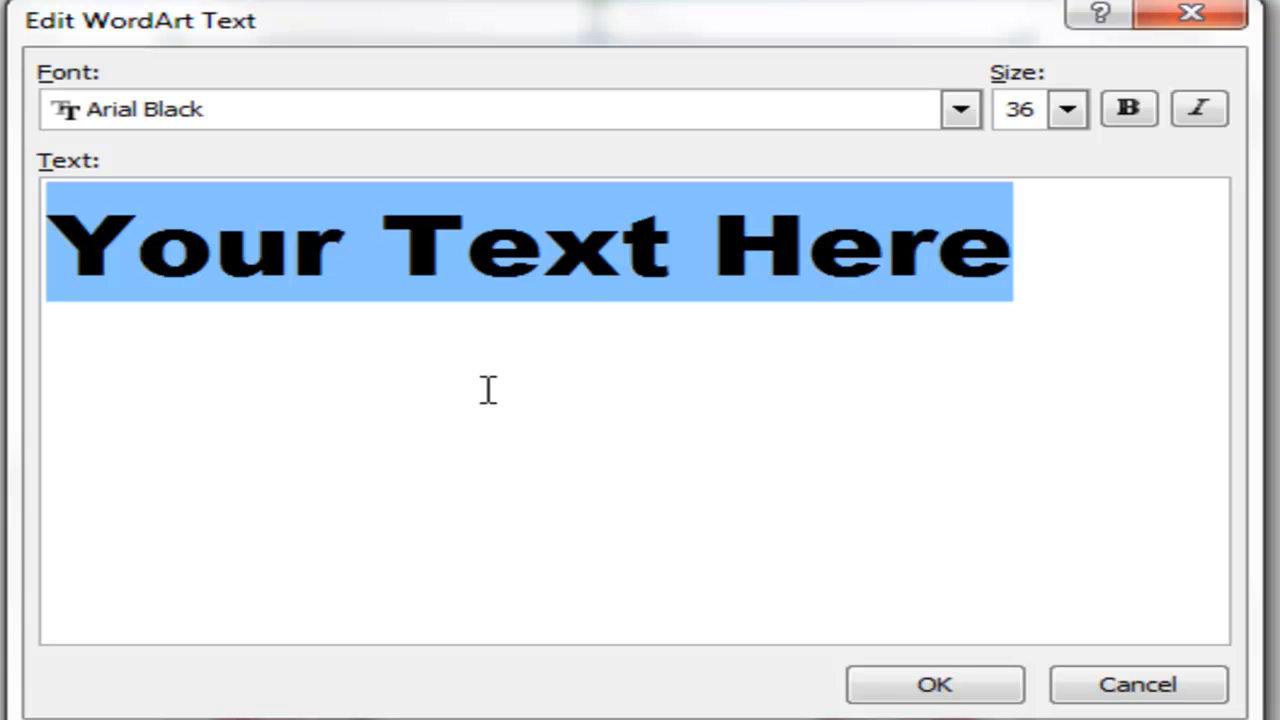
key("Delete")
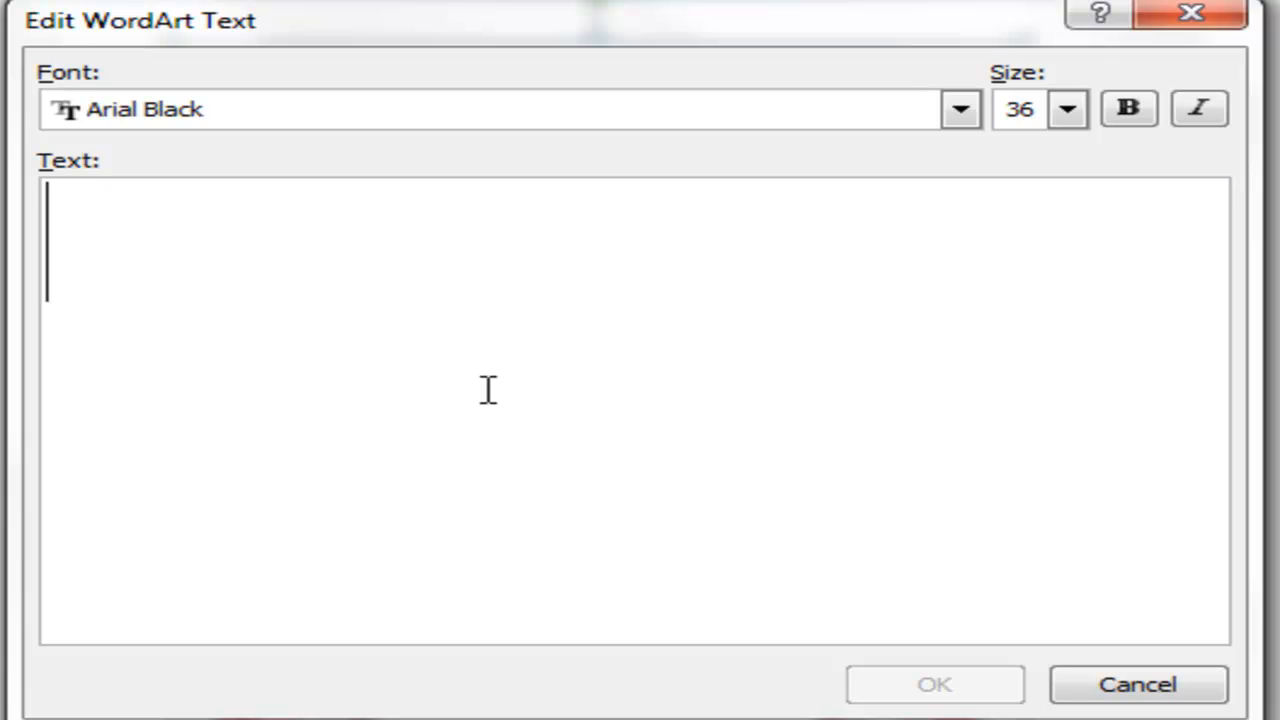
type("Mag")
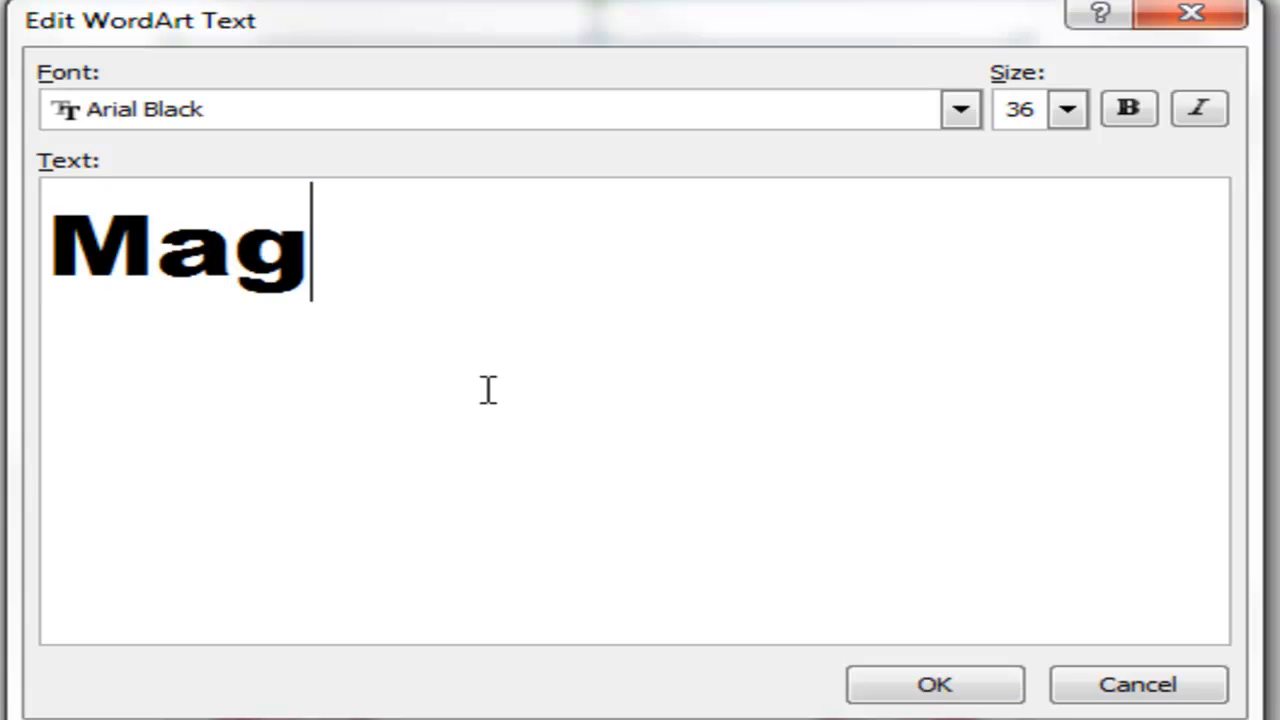
type("icZack94")
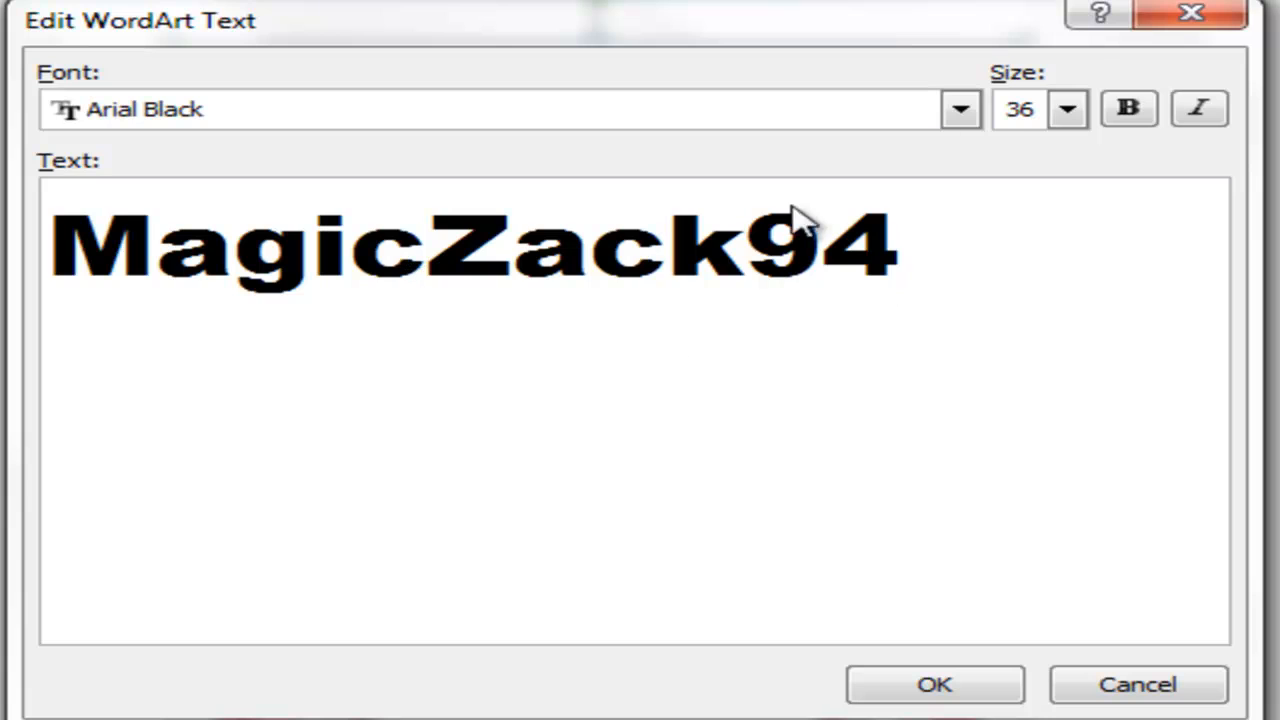
Set the WordArt text's font to Bonnet
left_click(962, 112)
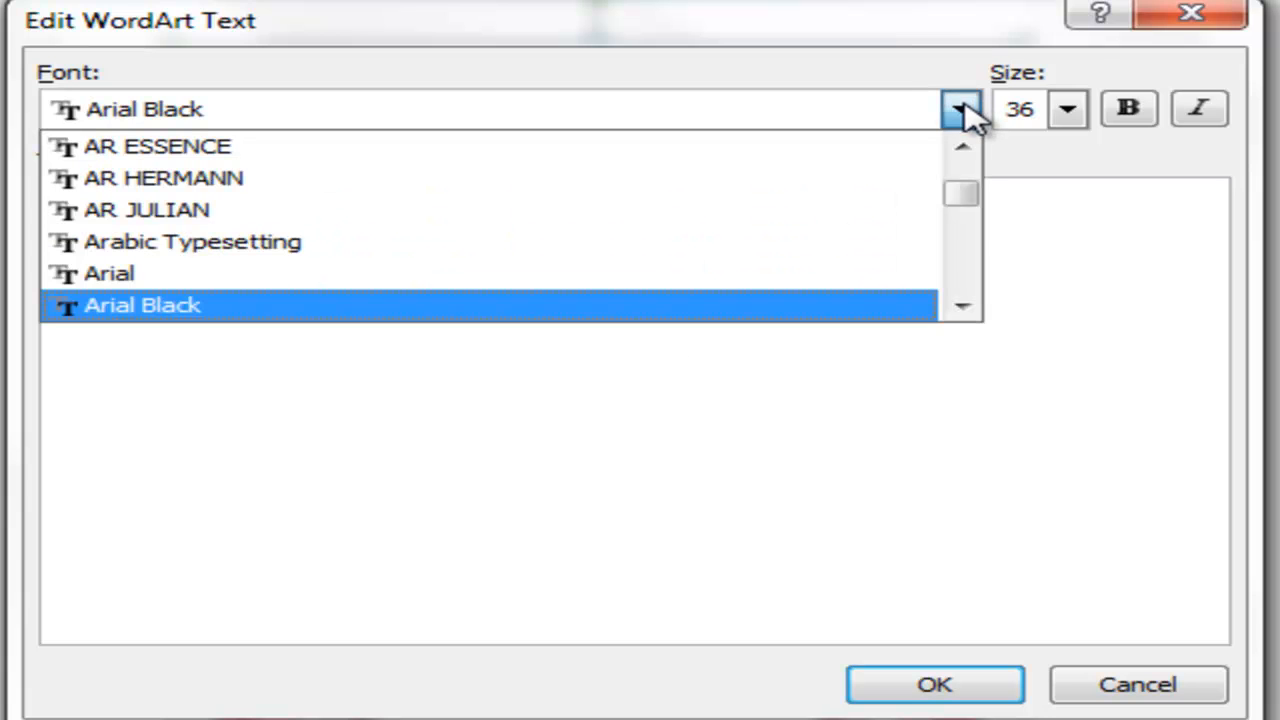
left_click(962, 308)
left_click_drag(962, 308, 962, 308)
left_click(962, 308)
left_click(962, 308)
left_click(962, 308)
left_click(962, 308)
left_click(962, 308)
left_click(962, 308)
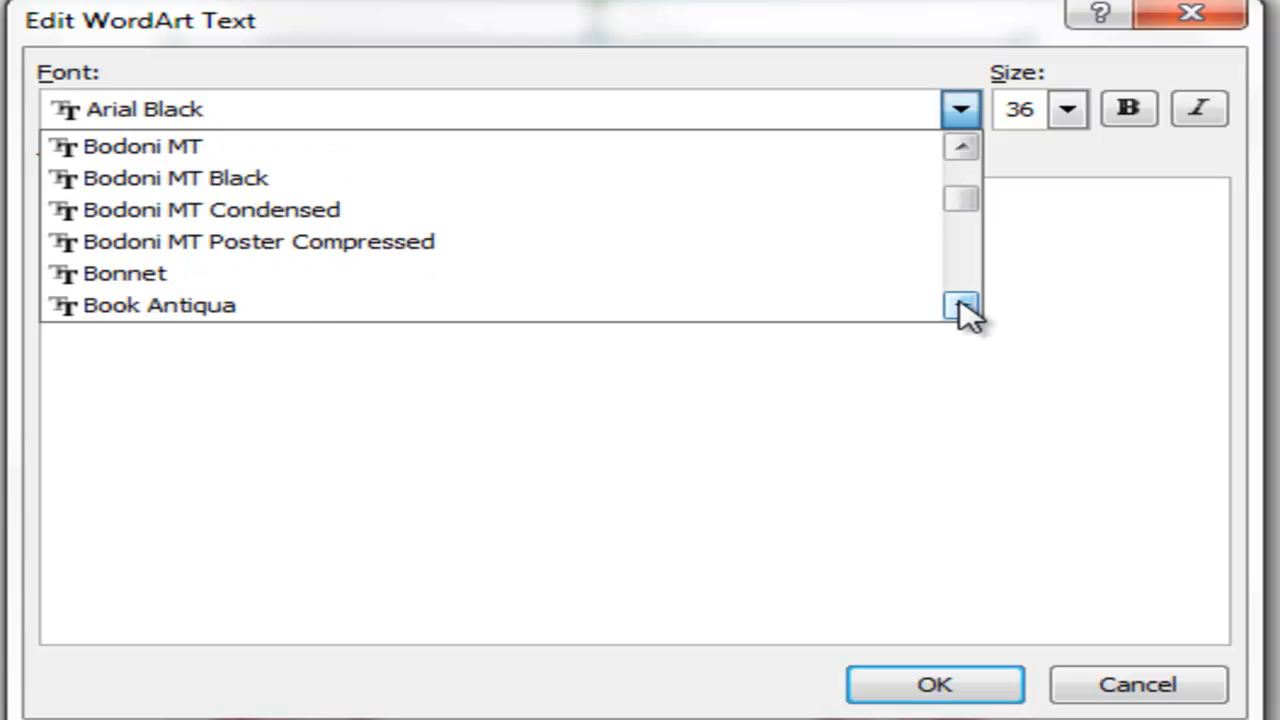
left_click(309, 275)
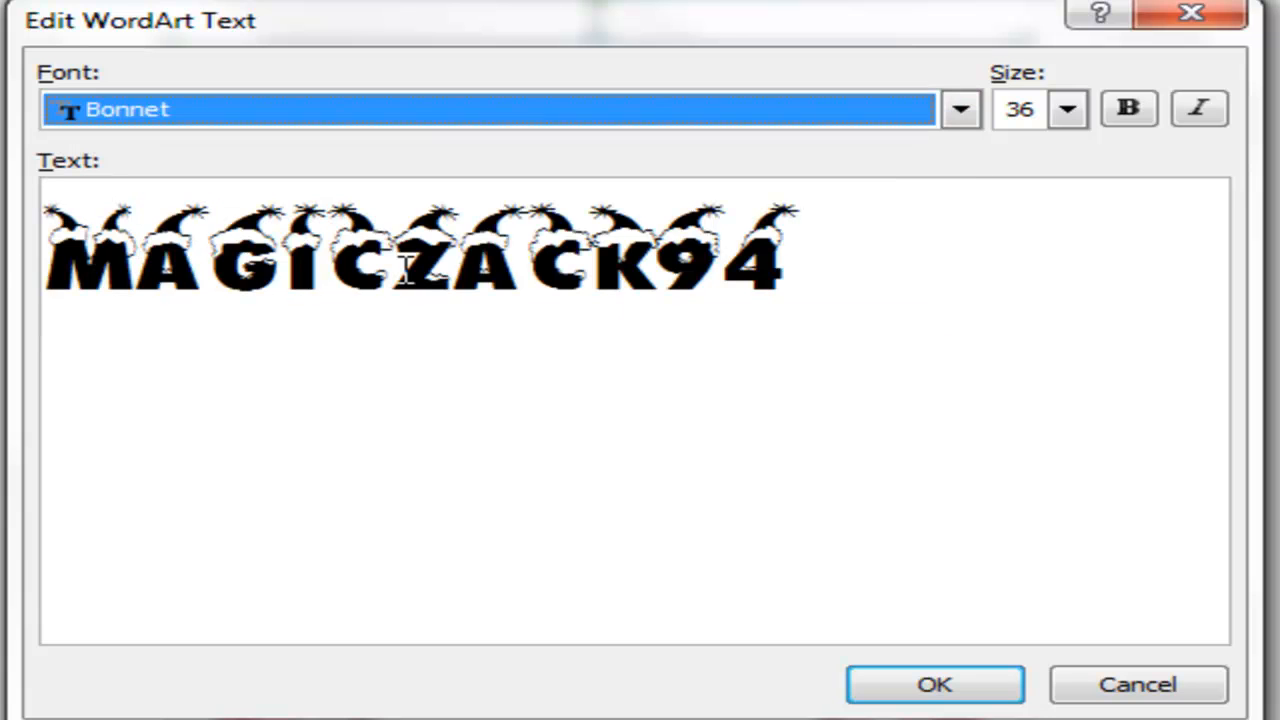
left_click(893, 211)
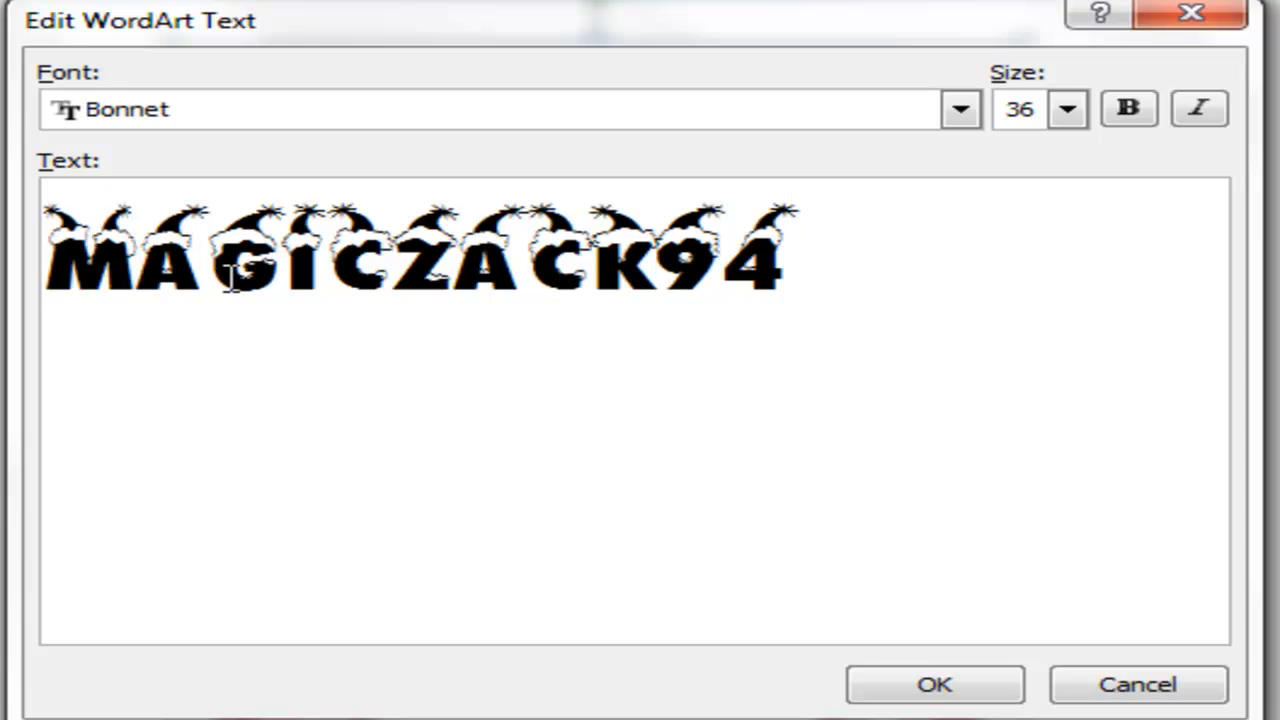
Try the BROKEN GHOST font on the MagicZack94 WordArt text
left_click(960, 109)
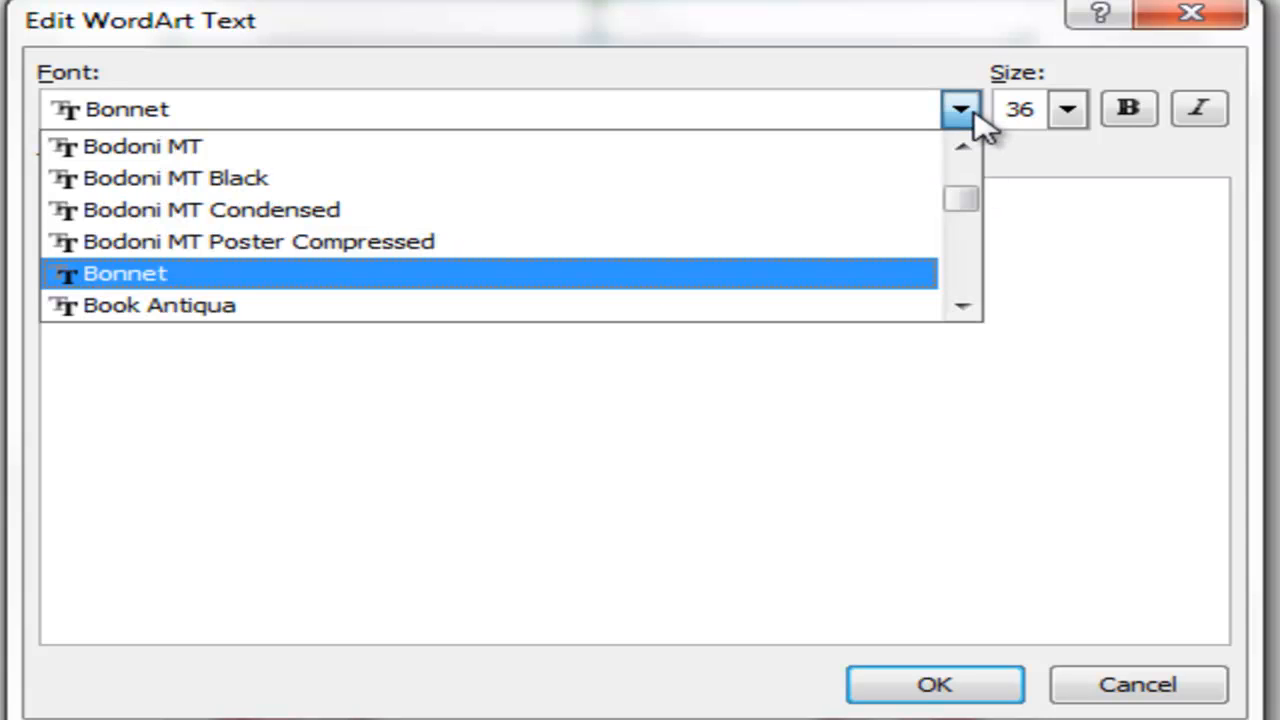
left_click(961, 306)
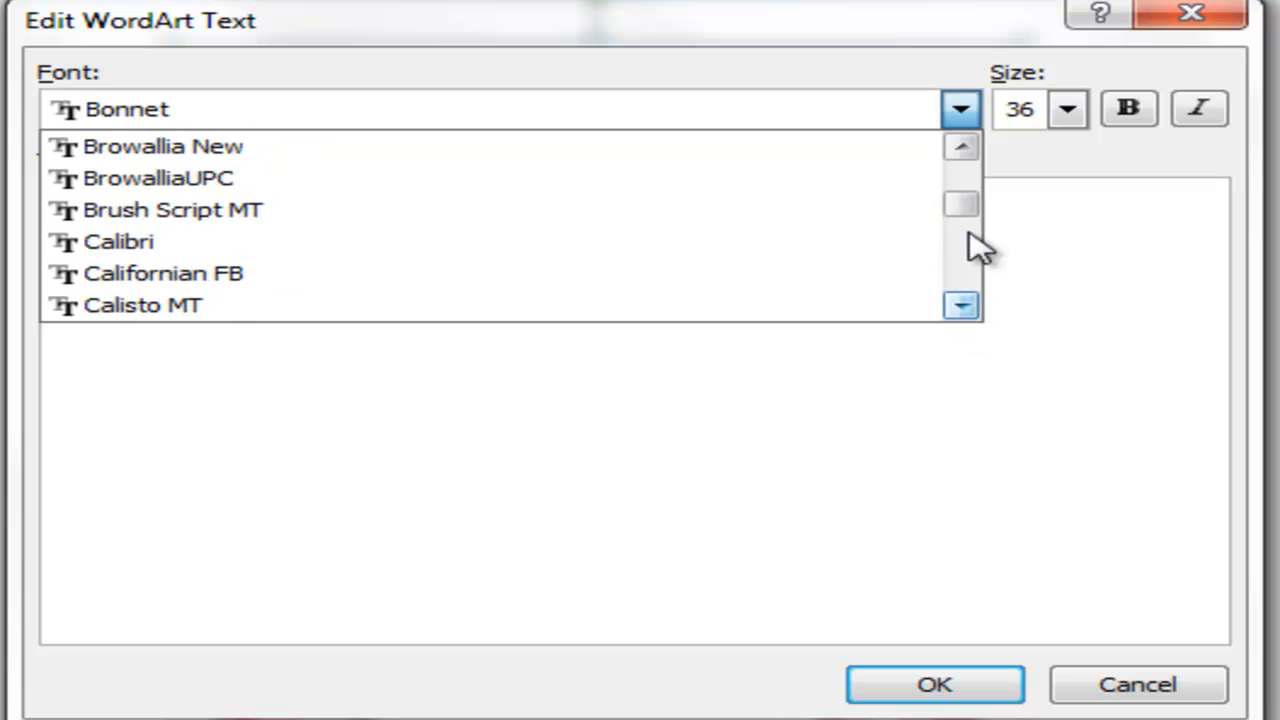
left_click(961, 147)
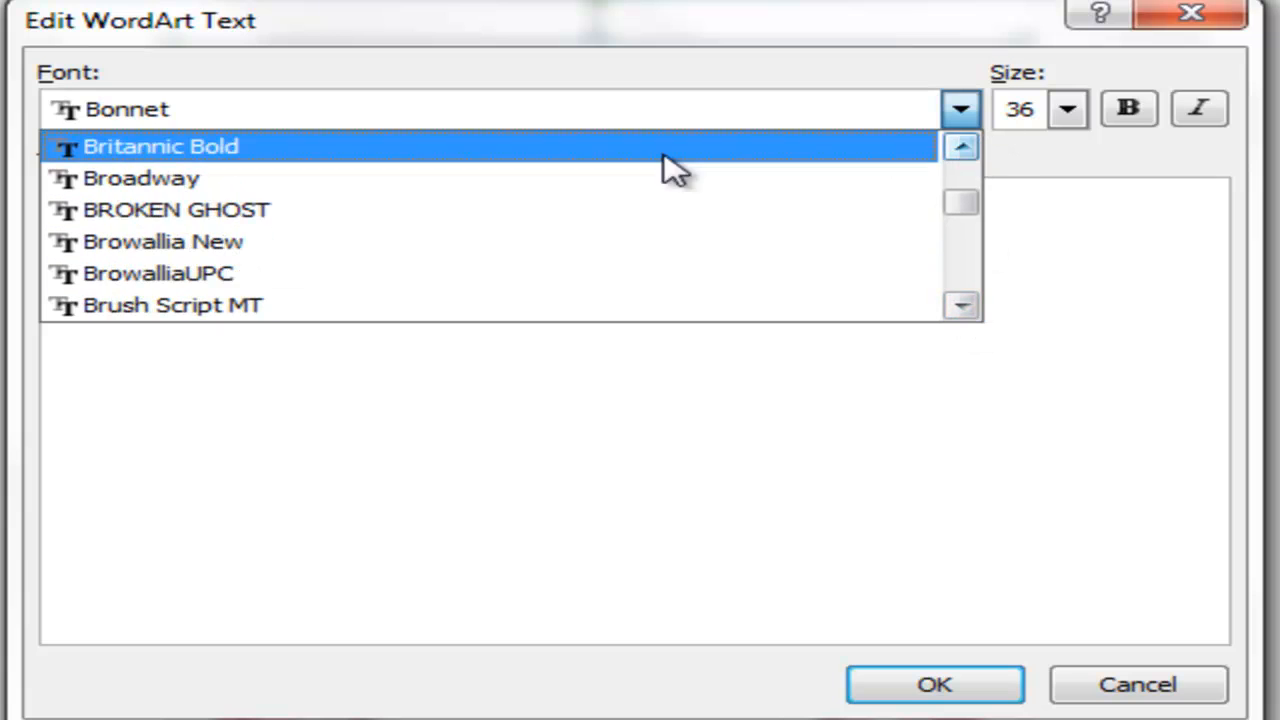
left_click(150, 210)
Try the Christmas Lights Indoor and Christmas Lights Outdoor fonts on the MagicZack94 WordArt text
left_click(962, 116)
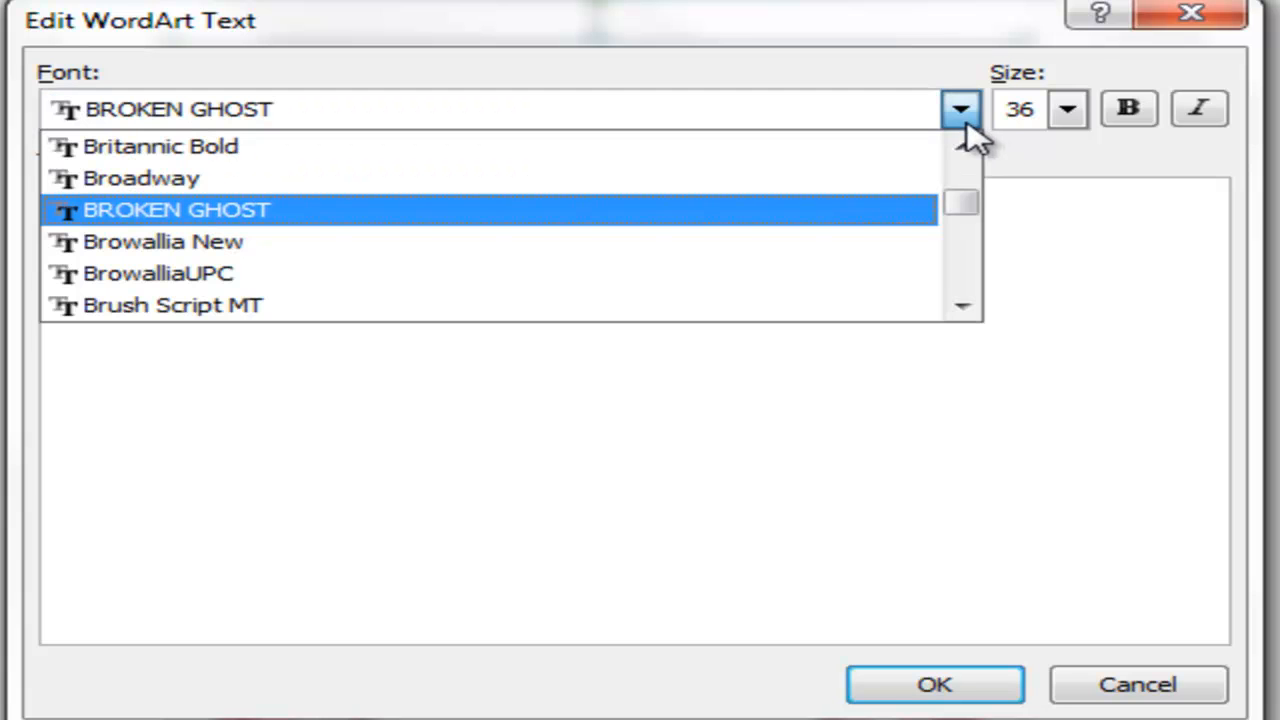
left_click(962, 307)
left_click(962, 307)
left_click(962, 307)
left_click(962, 307)
left_click(962, 307)
left_click(962, 307)
left_click(962, 307)
left_click(962, 307)
left_click(962, 307)
left_click(962, 307)
left_click(962, 307)
left_click(962, 148)
left_click(962, 148)
left_click(962, 148)
left_click(962, 148)
left_click(962, 148)
left_click(962, 148)
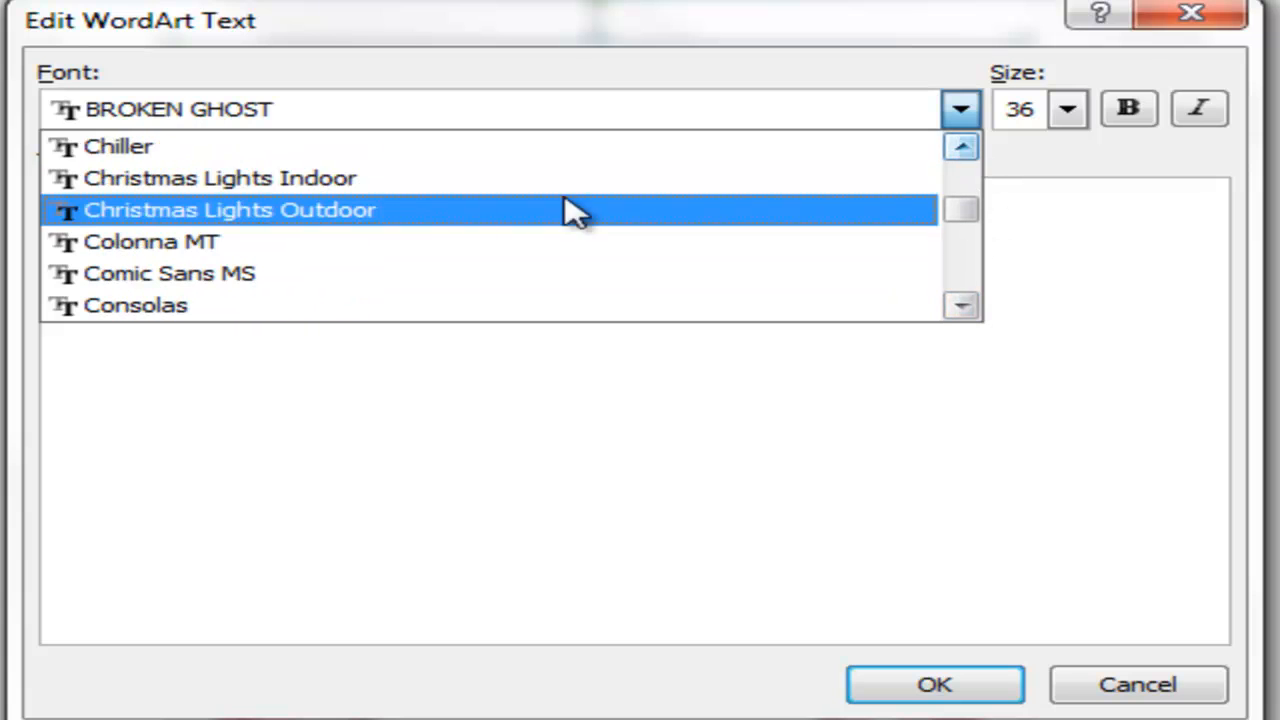
left_click(320, 180)
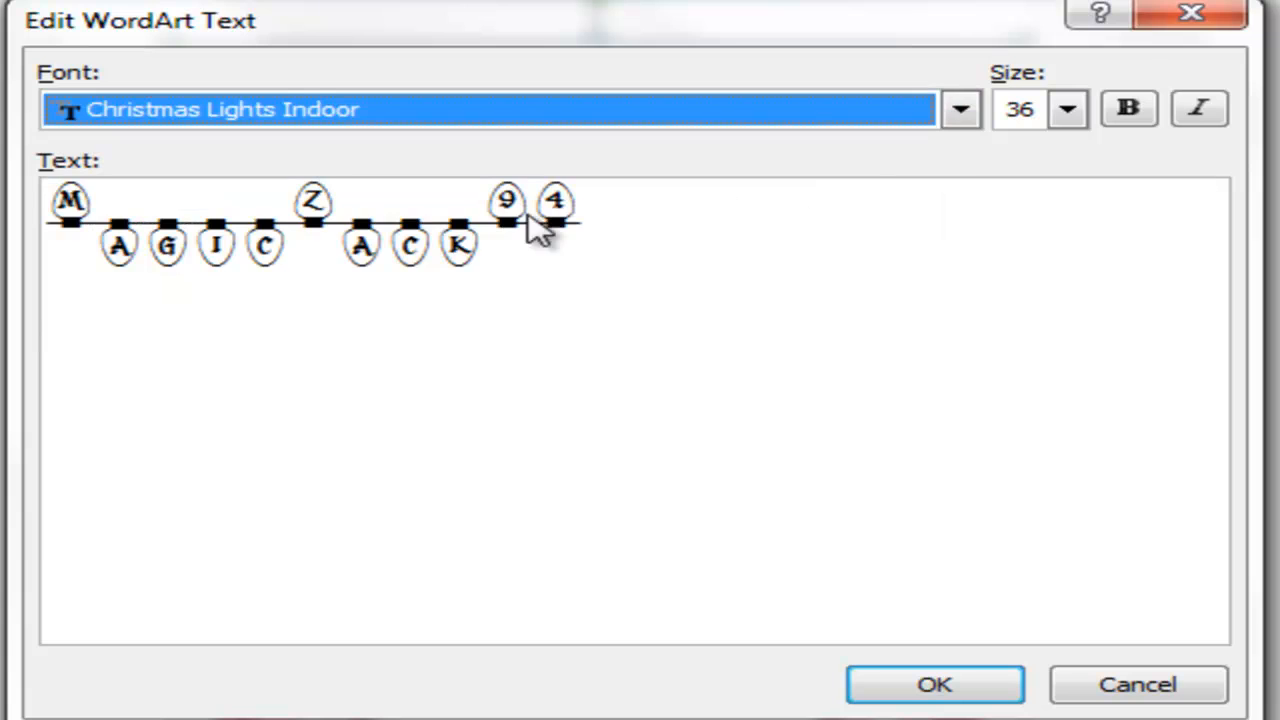
left_click(960, 109)
left_click(357, 212)
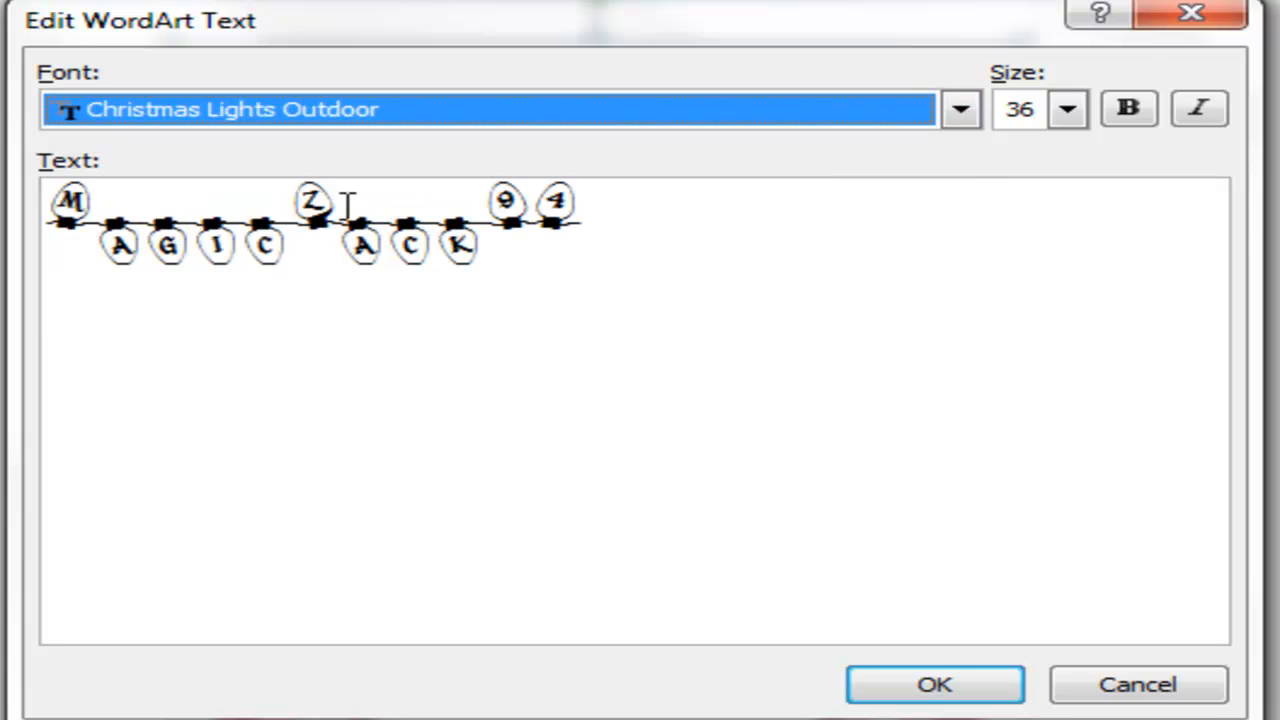
Set the MagicZack94 text's font to JasmineUPC and insert the WordArt into the document
left_click(955, 113)
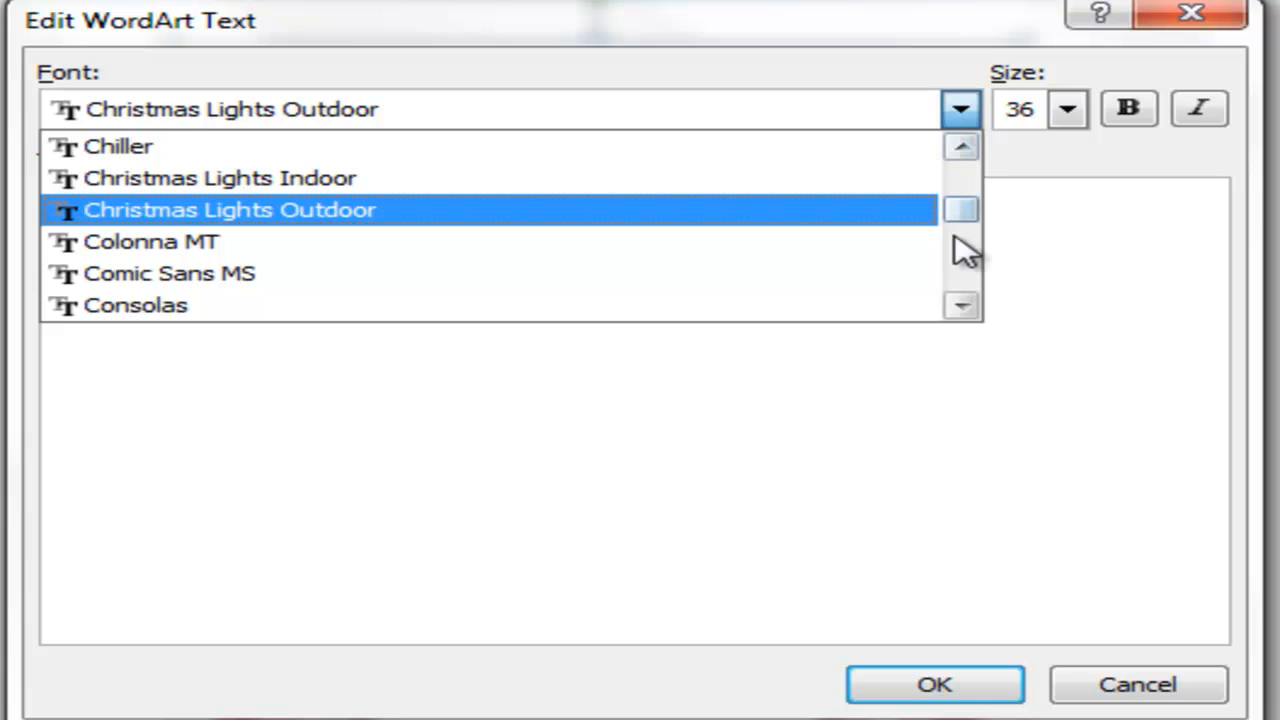
left_click(976, 303)
left_click(976, 303)
left_click_drag(977, 304, 975, 300)
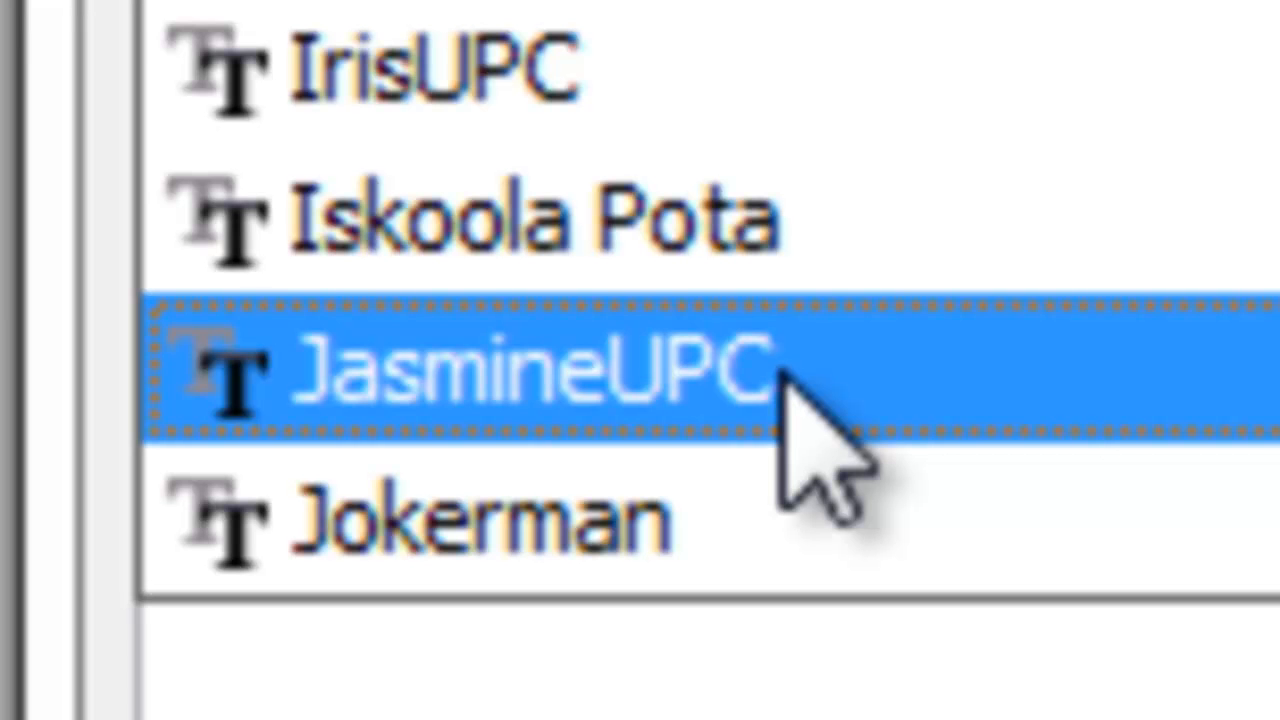
left_click(782, 375)
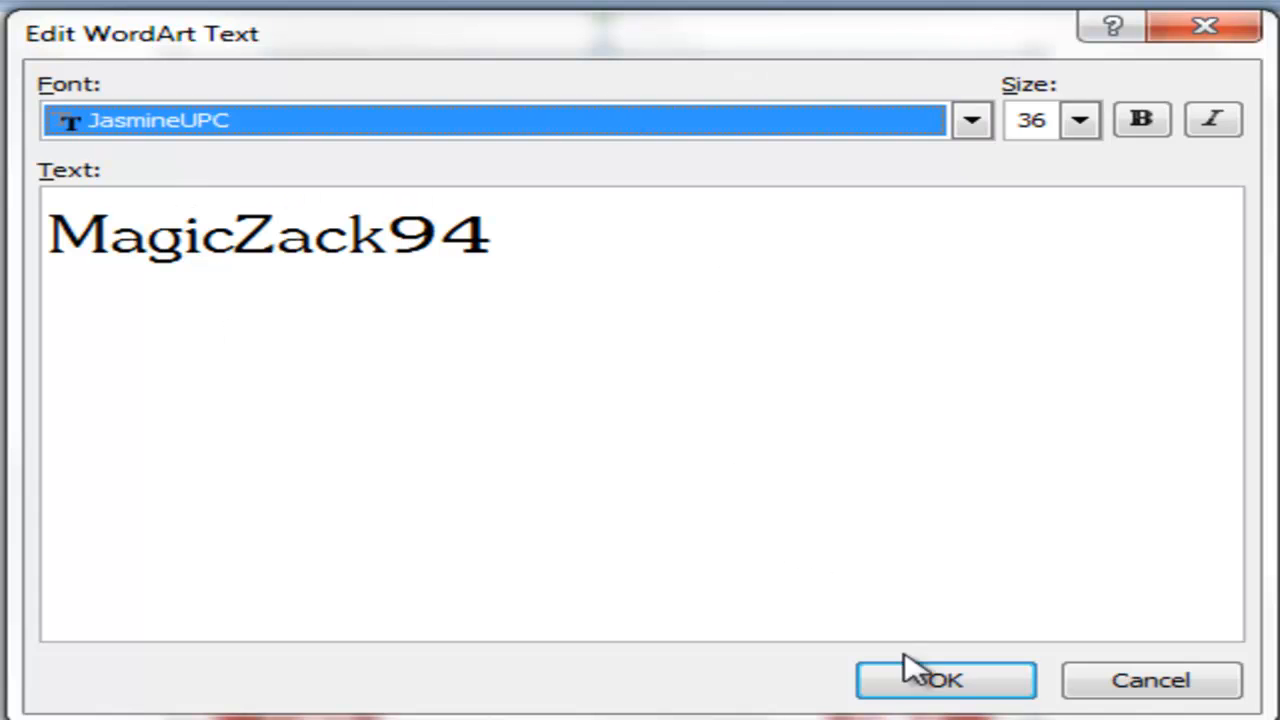
left_click(968, 684)
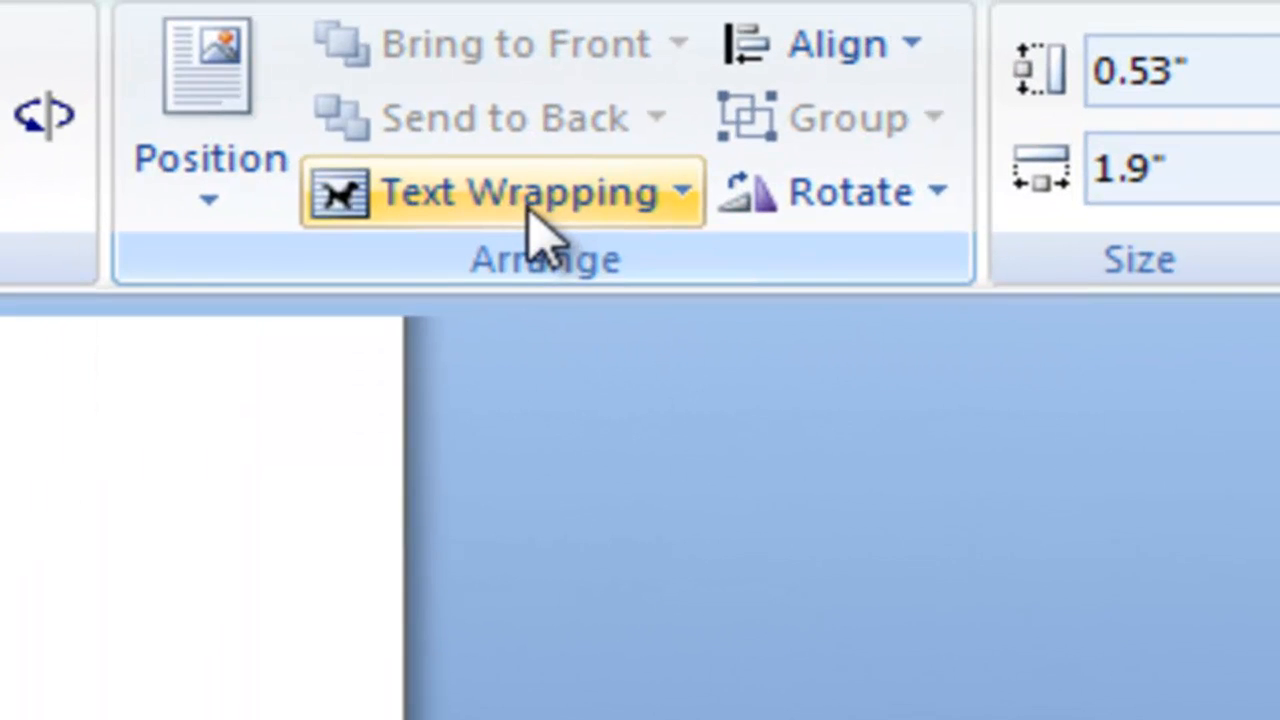
Set the WordArt's text wrapping to Tight and move it onto the red area above the card box's arch
left_click(528, 208)
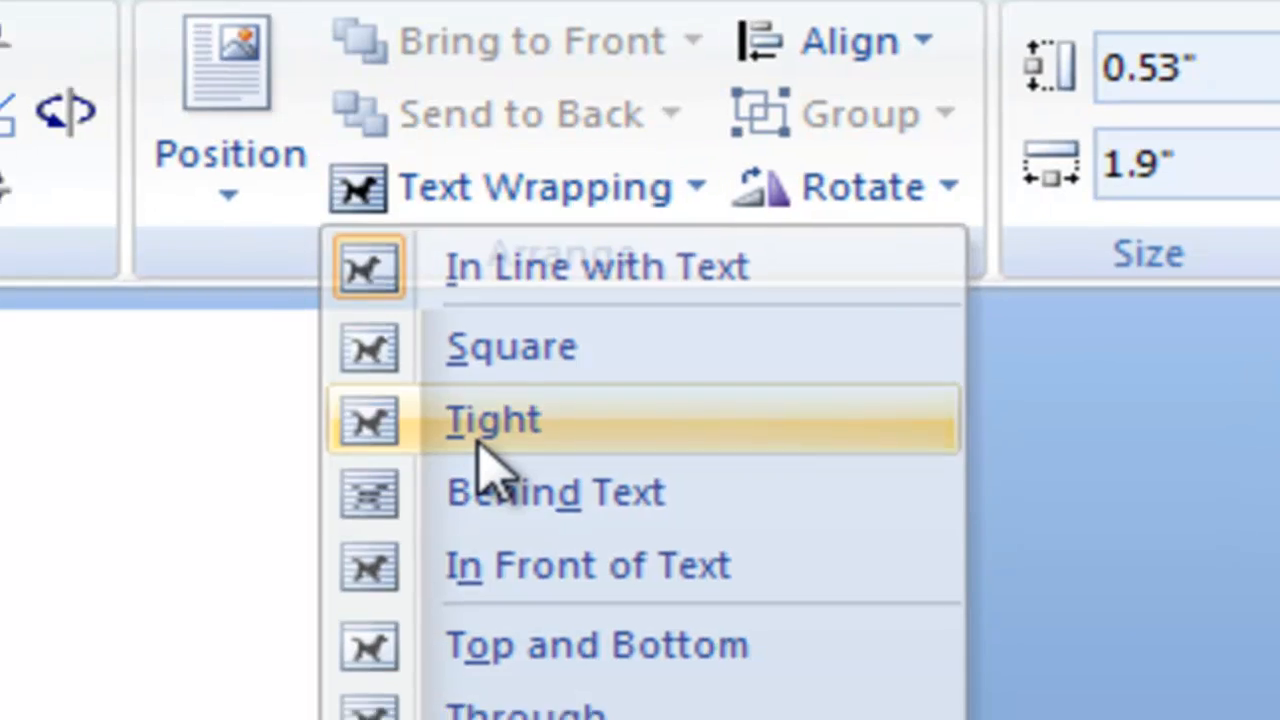
left_click(465, 430)
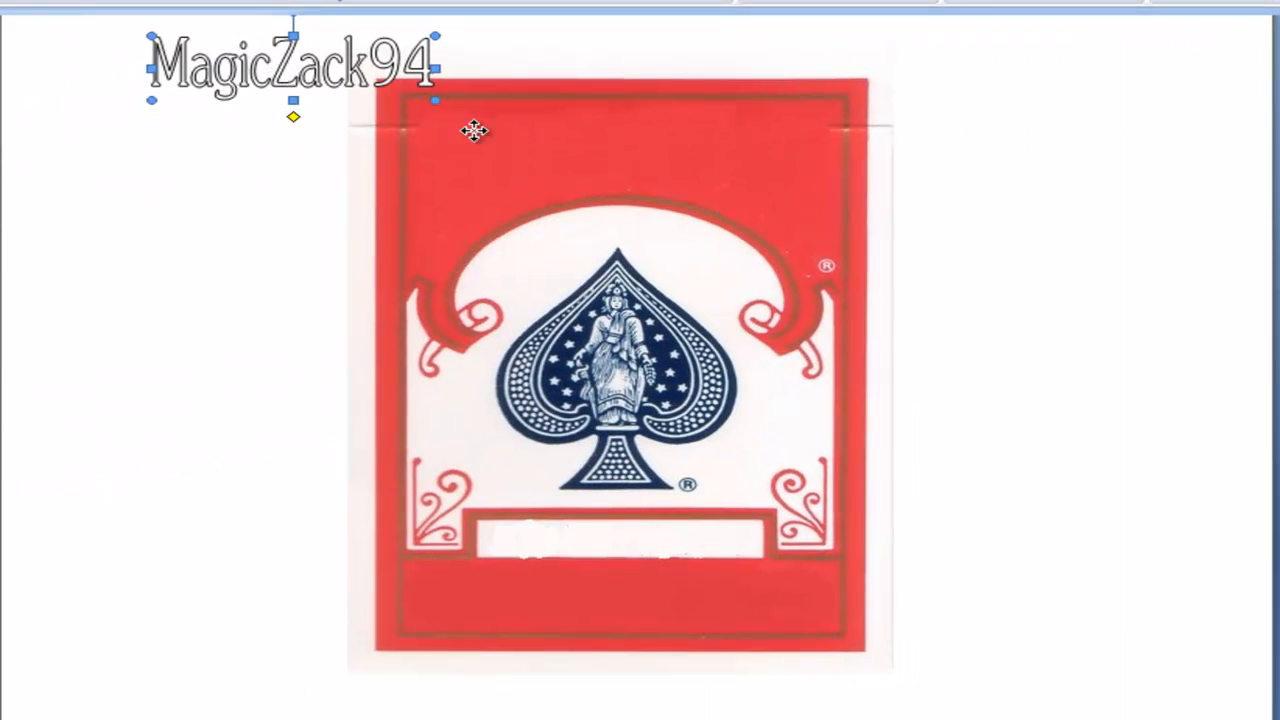
left_click_drag(277, 79, 642, 99)
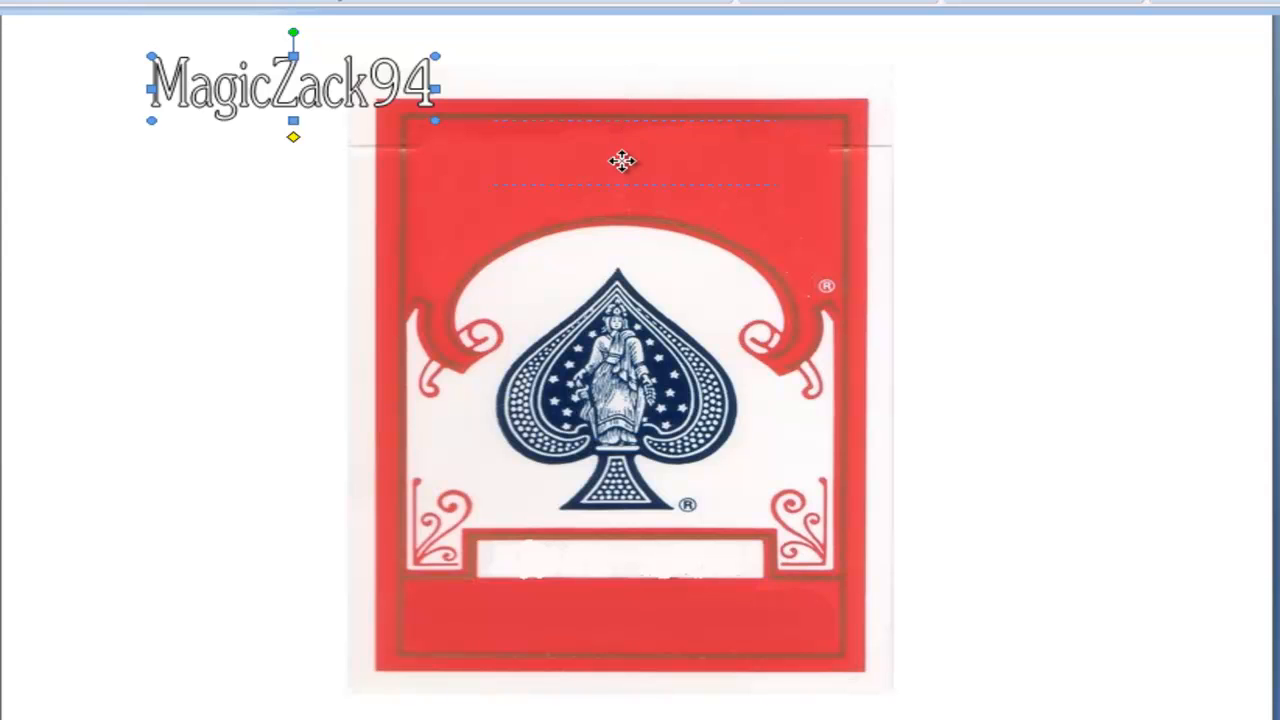
left_click_drag(608, 176, 606, 180)
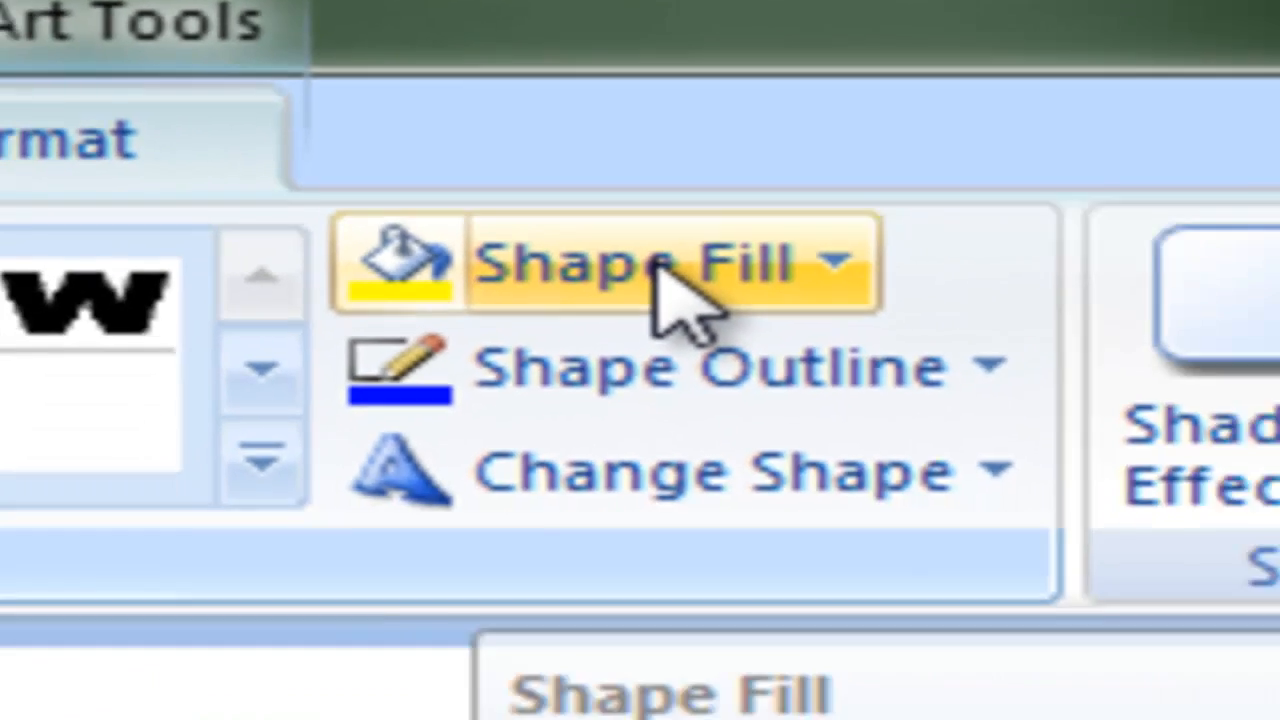
Fill the MagicZack94 WordArt with white and remove its outline
left_click(660, 275)
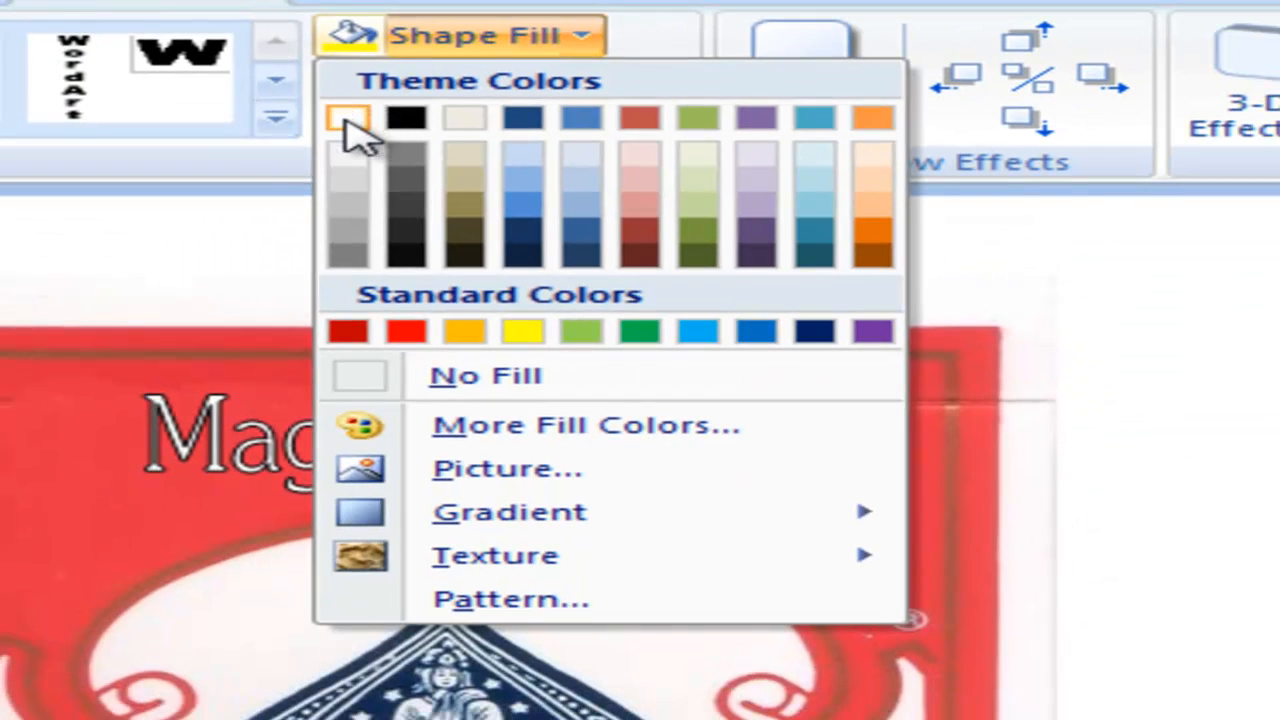
left_click(380, 465)
left_click(420, 100)
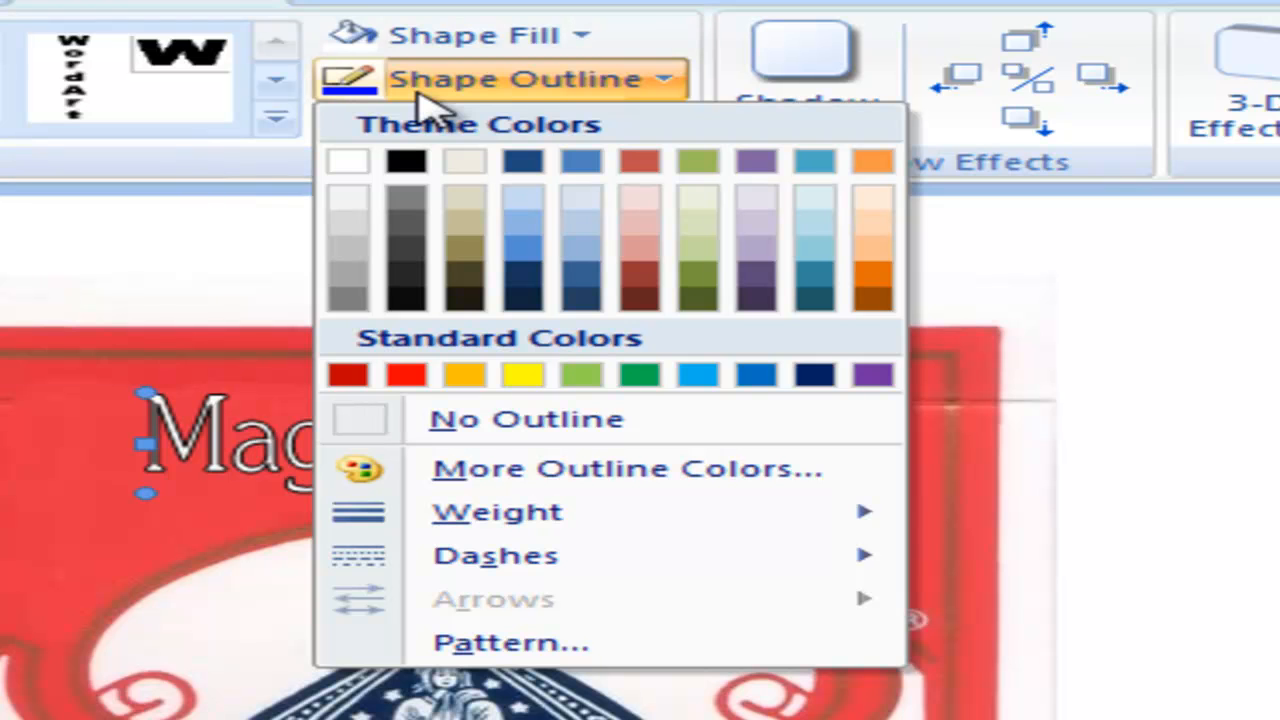
left_click(503, 428)
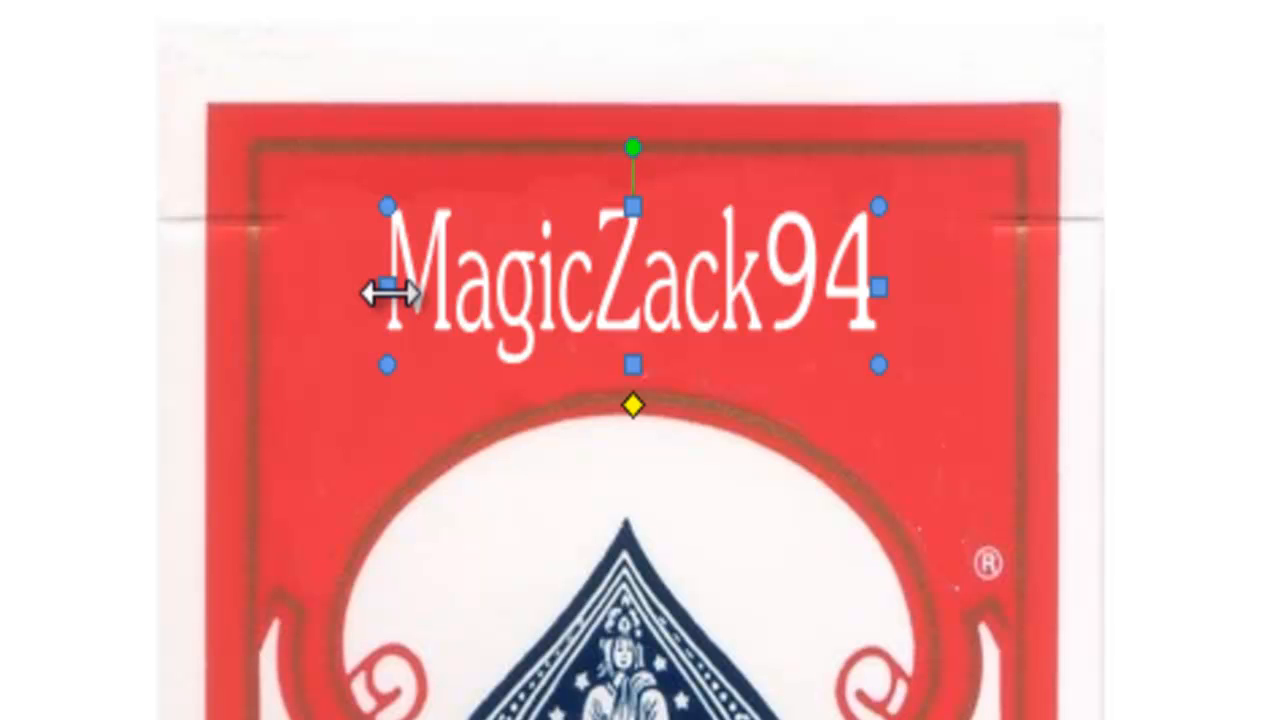
Stretch the MagicZack94 WordArt across the inner red border's width and make it taller both upward and downward
left_click_drag(385, 285, 274, 298)
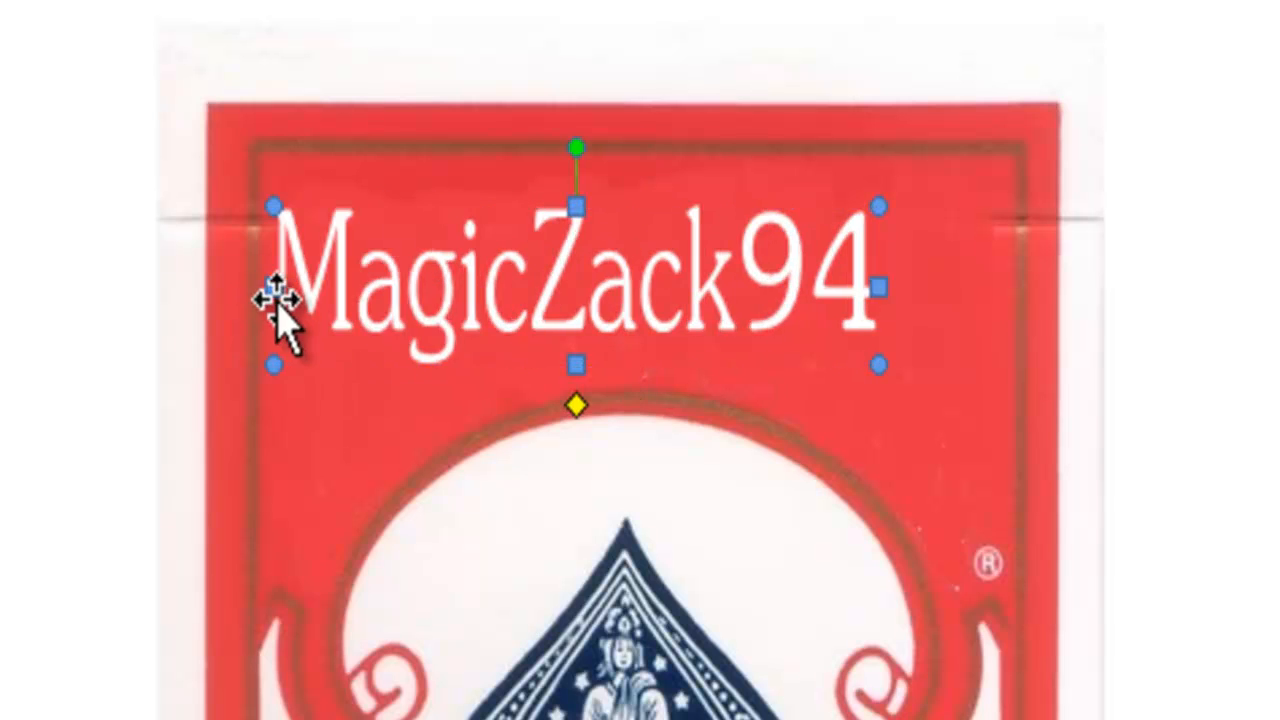
left_click_drag(878, 291, 992, 292)
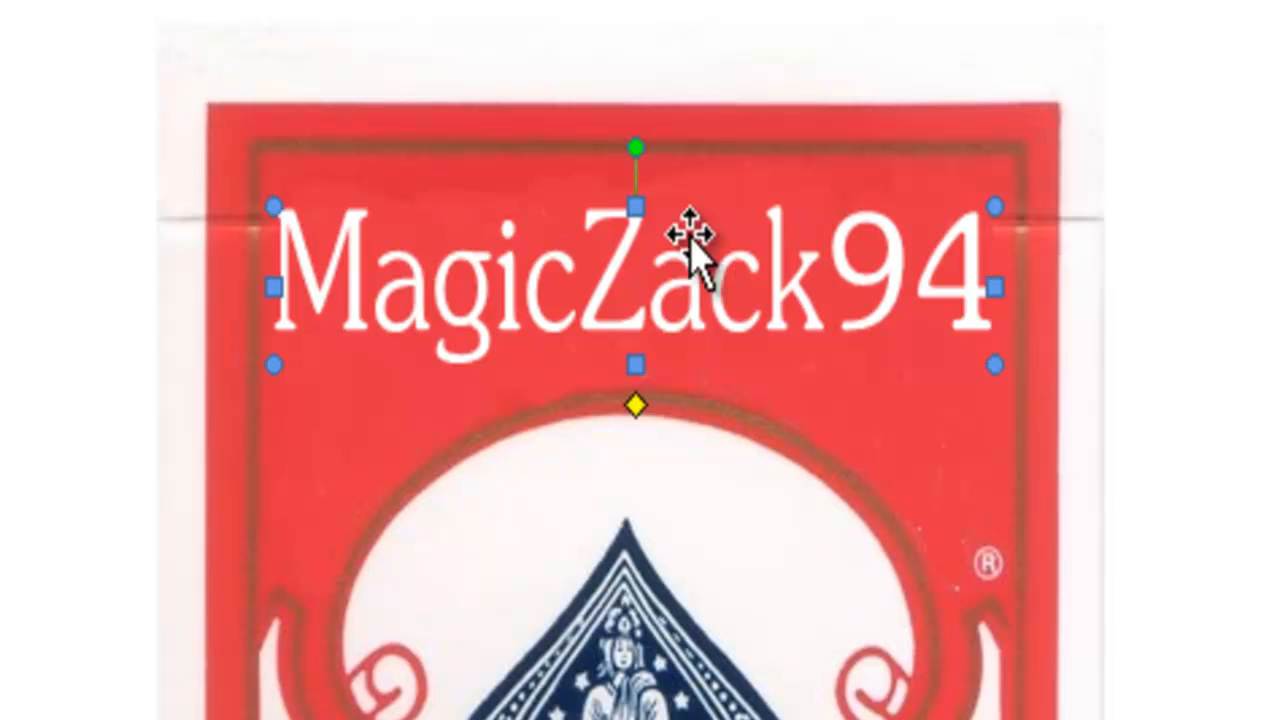
left_click_drag(635, 206, 634, 162)
left_click_drag(636, 365, 635, 416)
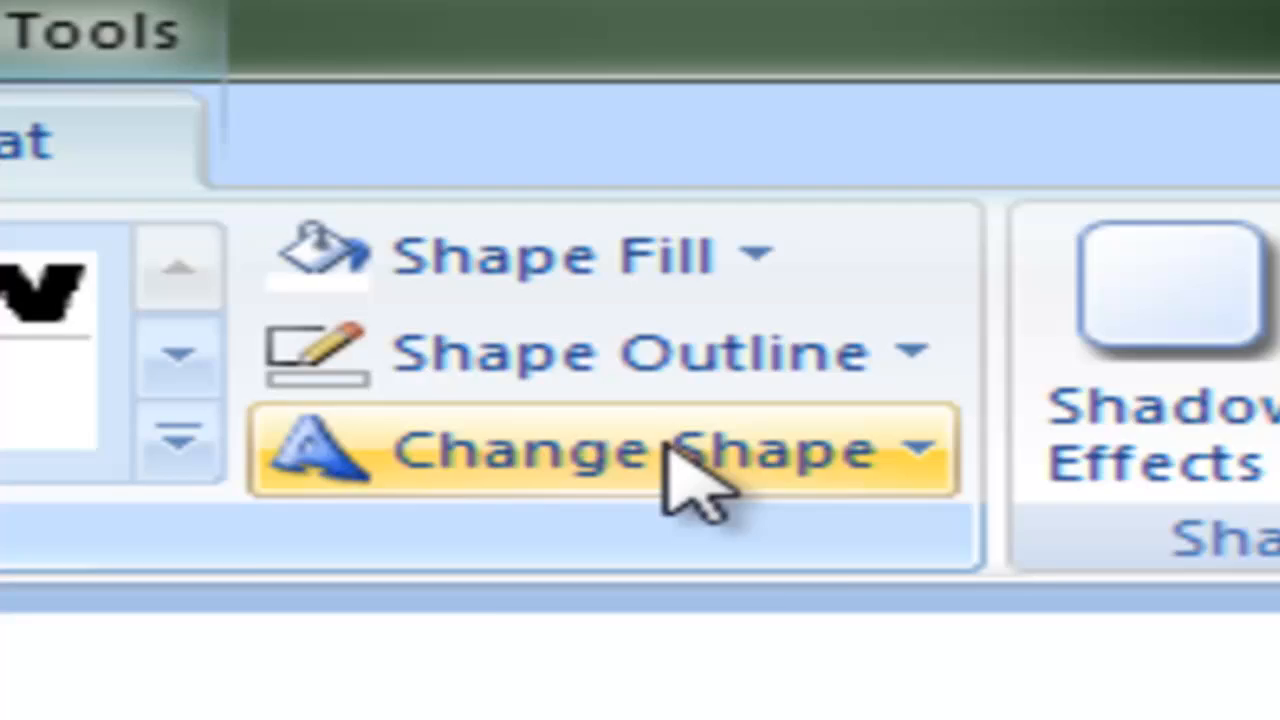
Apply the Deflate Bottom warp to the MagicZack94 WordArt and extend its lower edge to just below the spade's tip
left_click(525, 115)
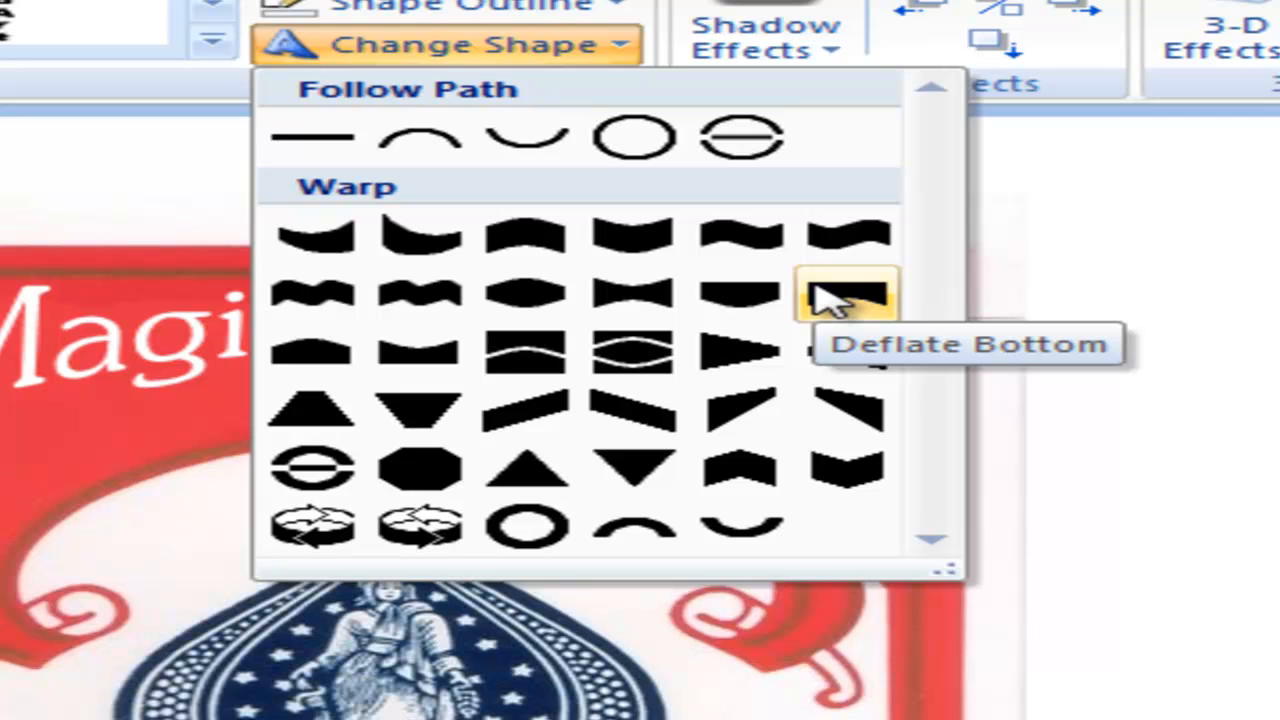
left_click(826, 298)
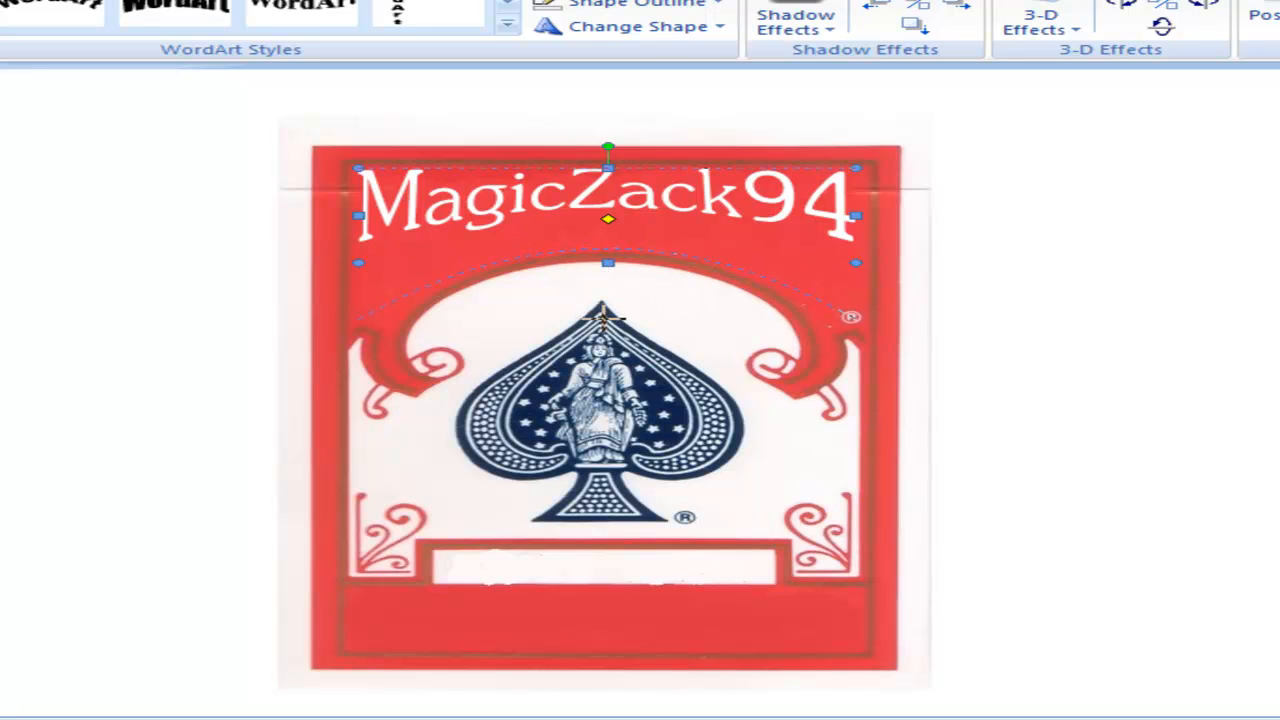
left_click_drag(603, 318, 604, 321)
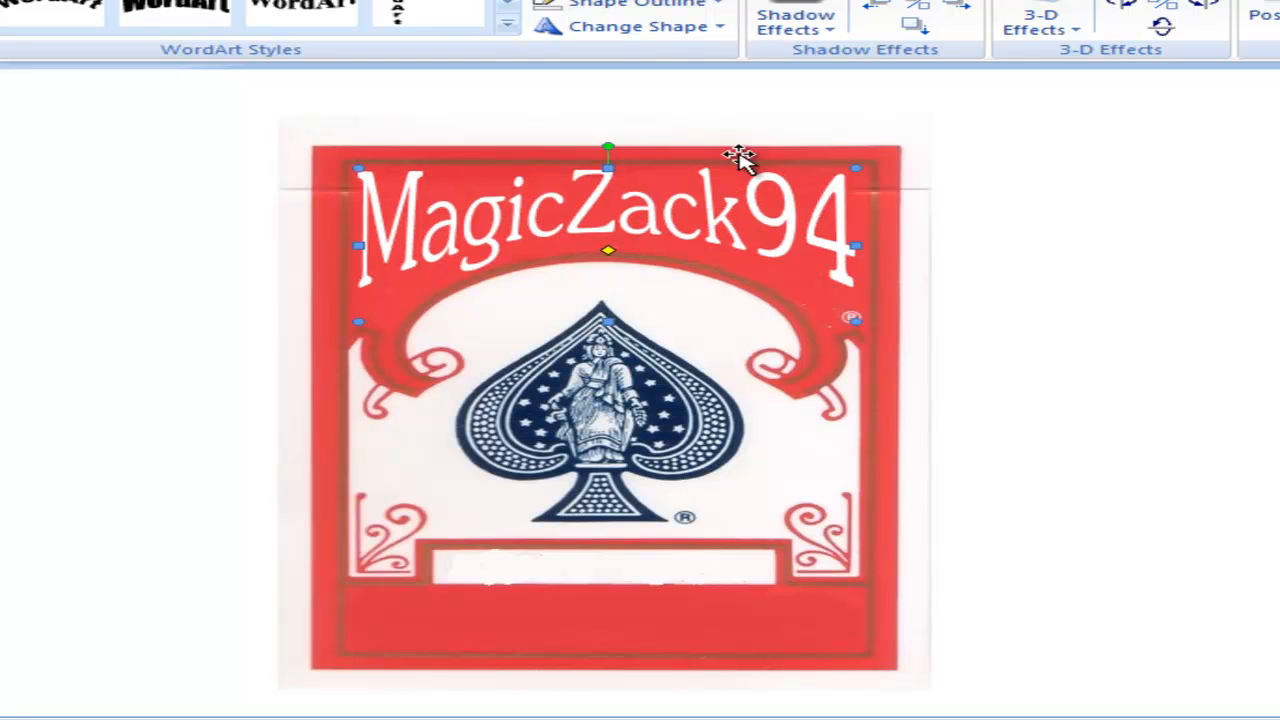
left_click(259, 302)
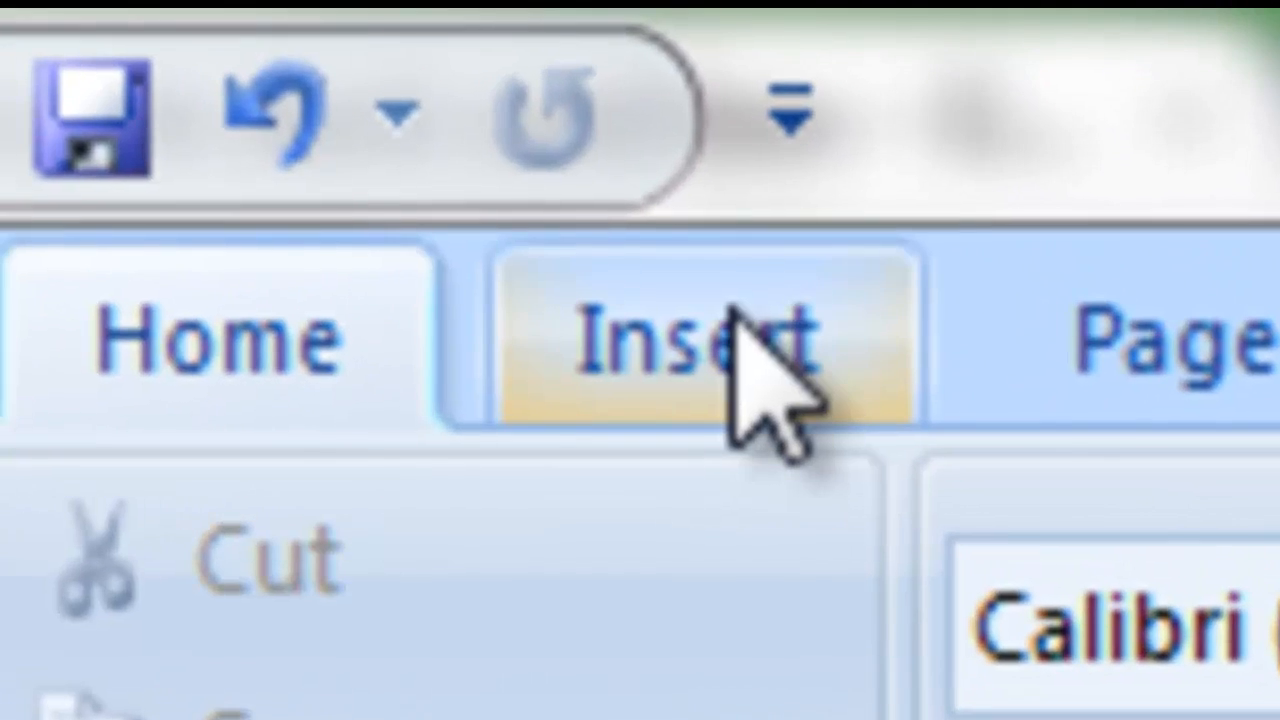
Insert a second WordArt in the first plain outlined style and replace its placeholder text with "YouTube"
left_click(733, 310)
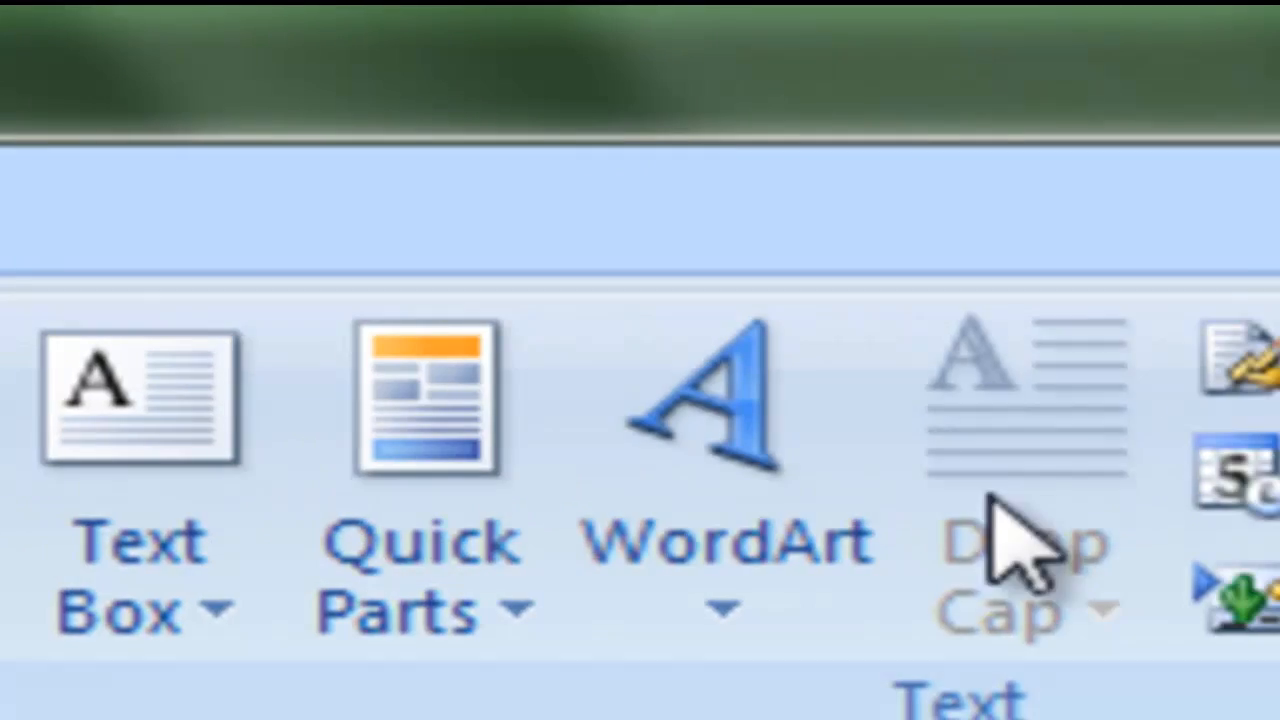
left_click(785, 570)
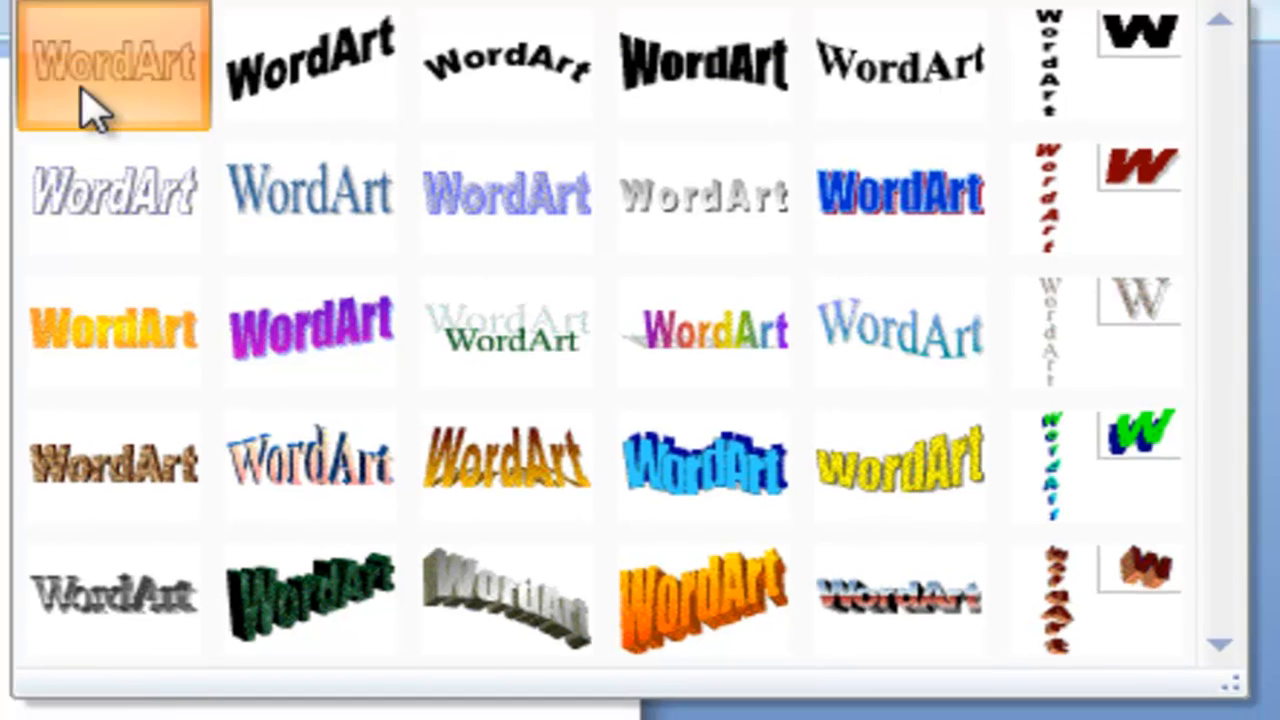
left_click(93, 112)
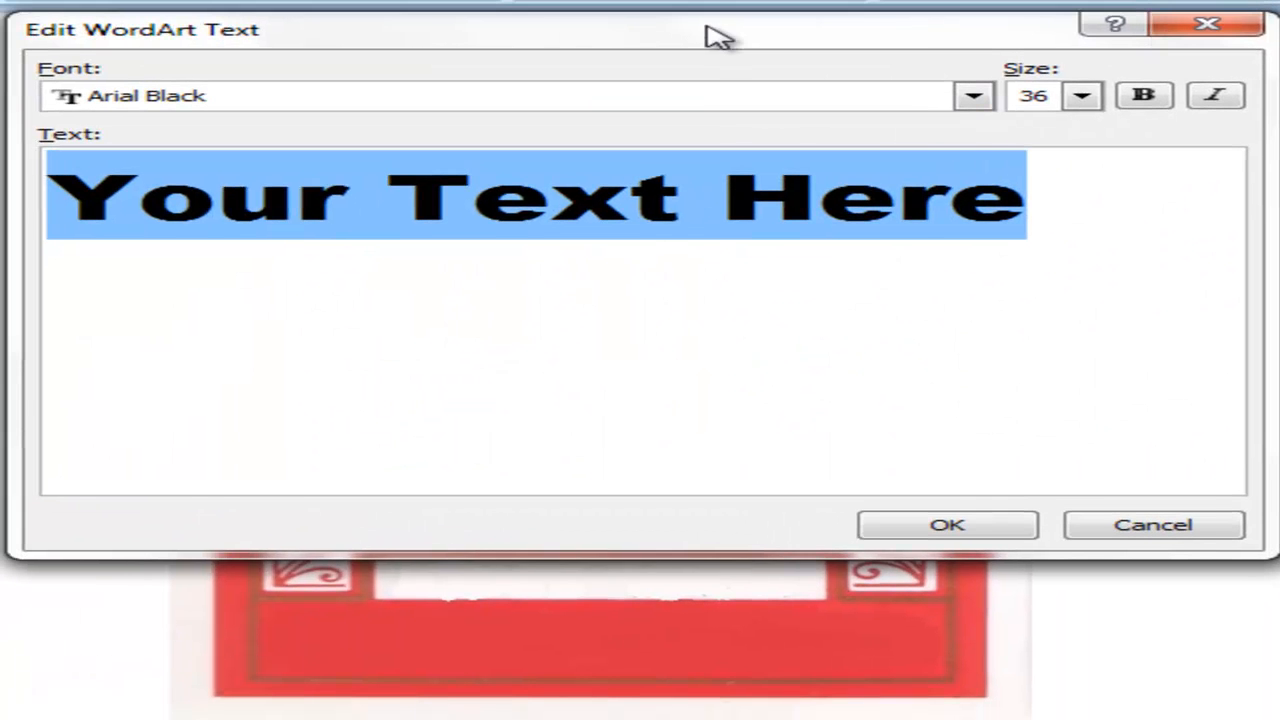
left_click_drag(715, 44, 694, 17)
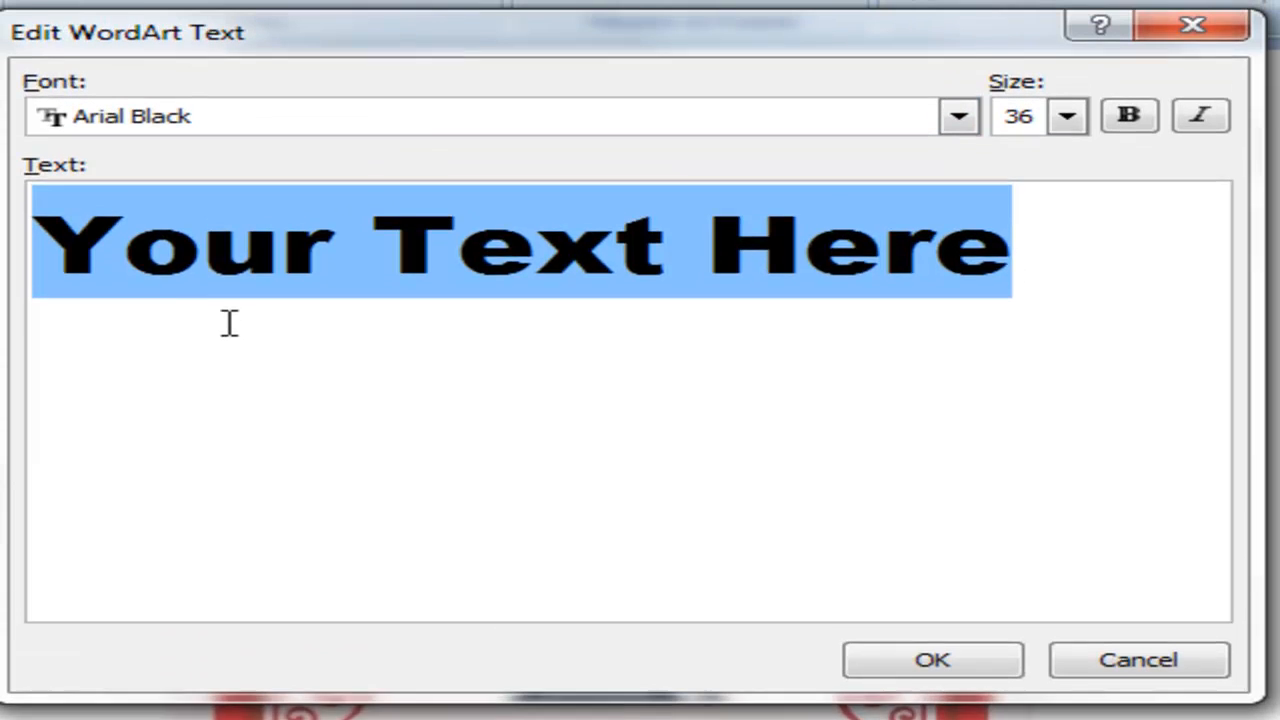
key("Delete")
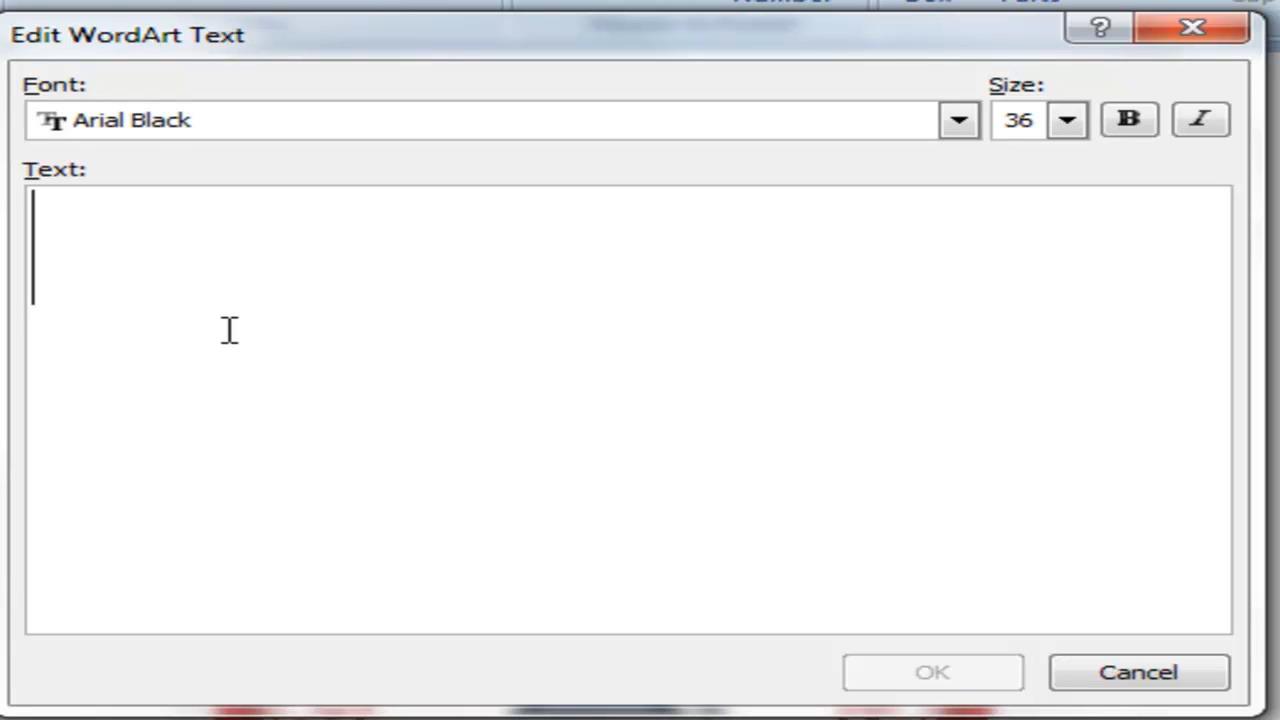
type("YouT")
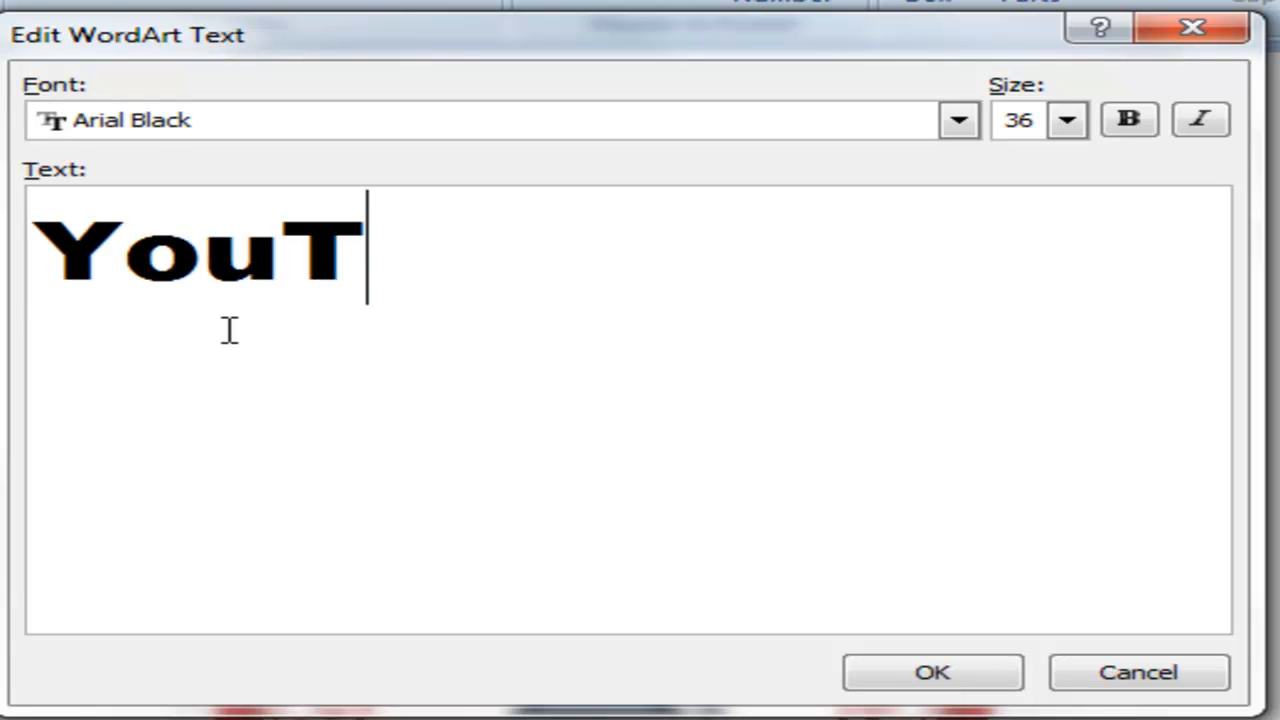
type("ube")
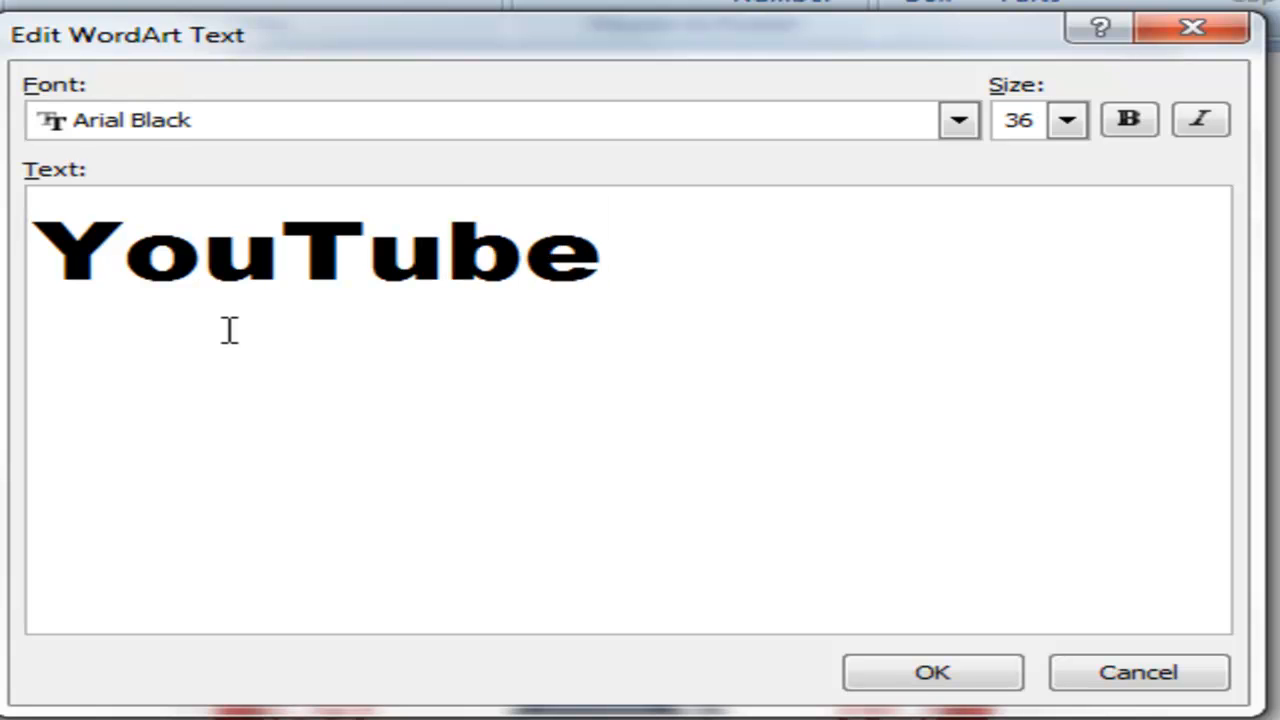
Set the YouTube WordArt text's font to Arial Narrow
left_click(960, 120)
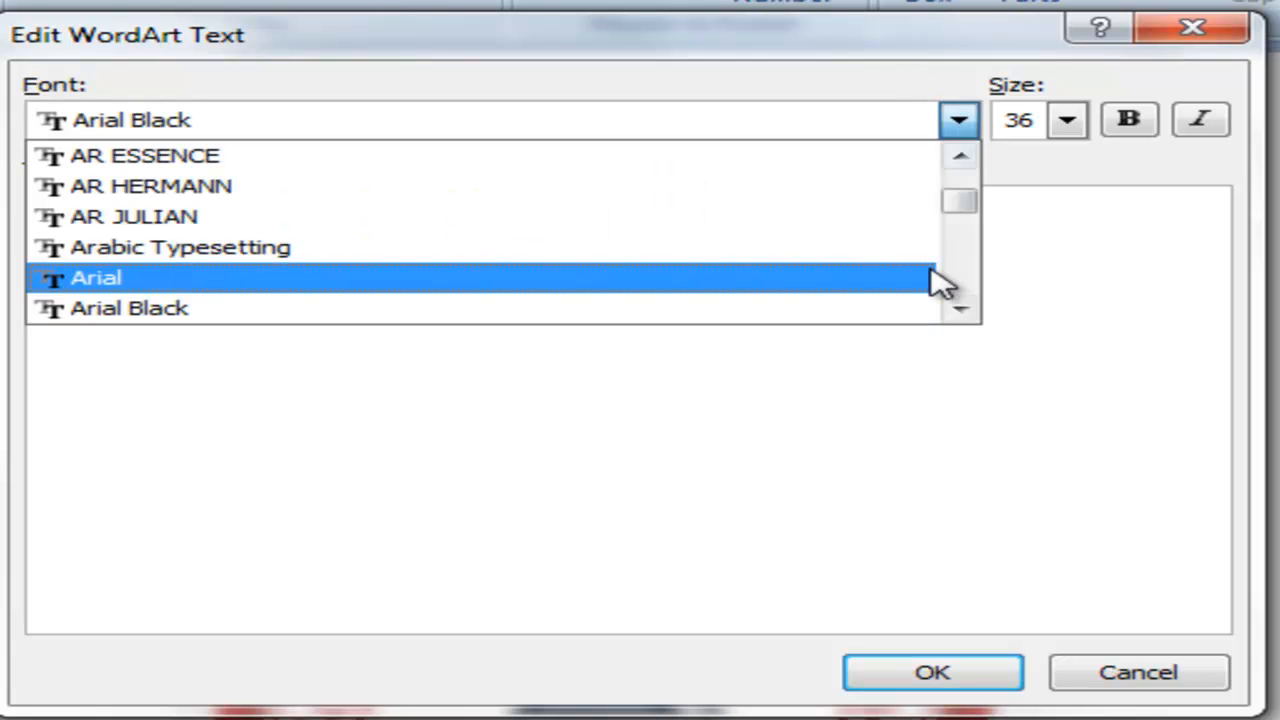
left_click(961, 309)
left_click(961, 309)
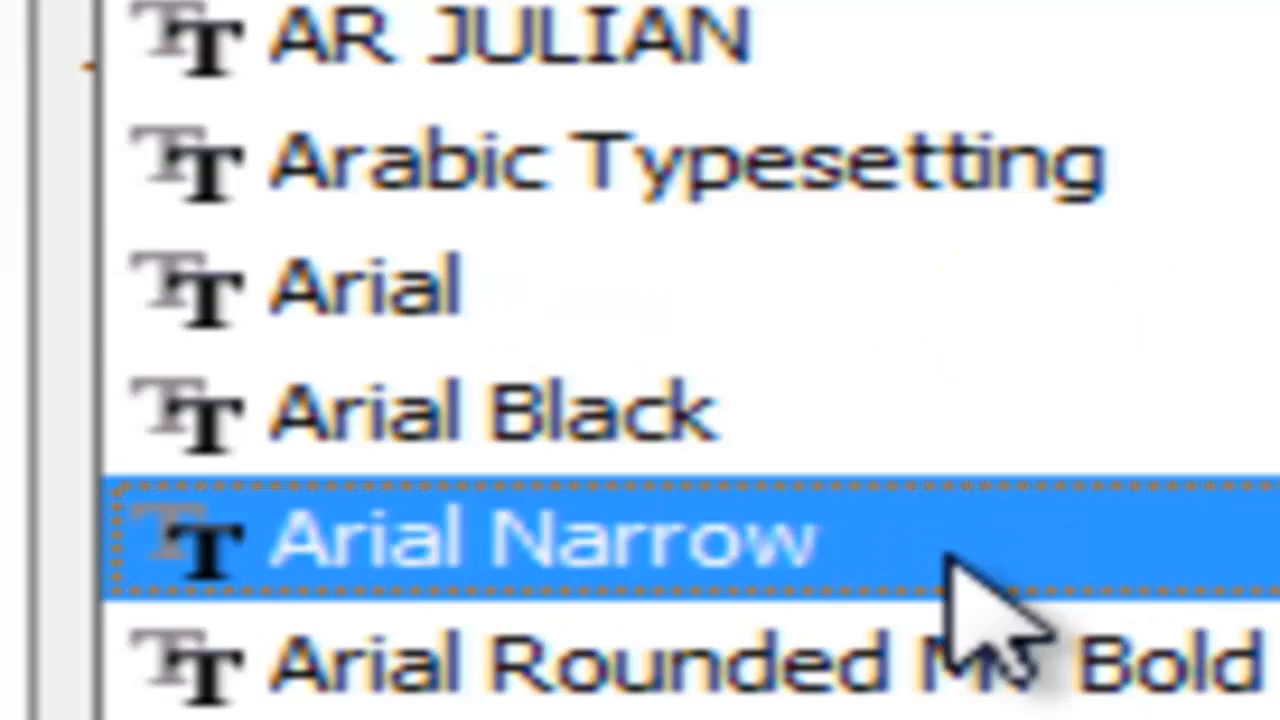
left_click(880, 565)
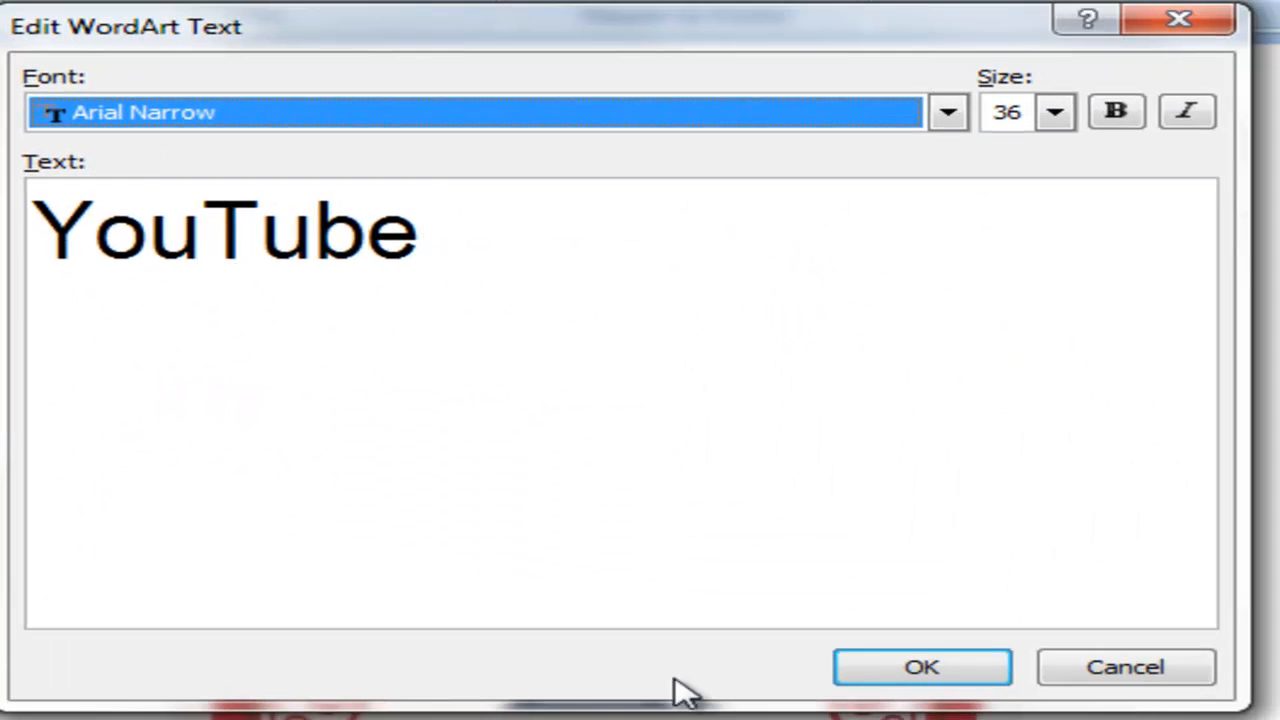
Set the YouTube WordArt's text wrapping to Tight and move it onto the red band at the card box's lower edge
left_click(920, 670)
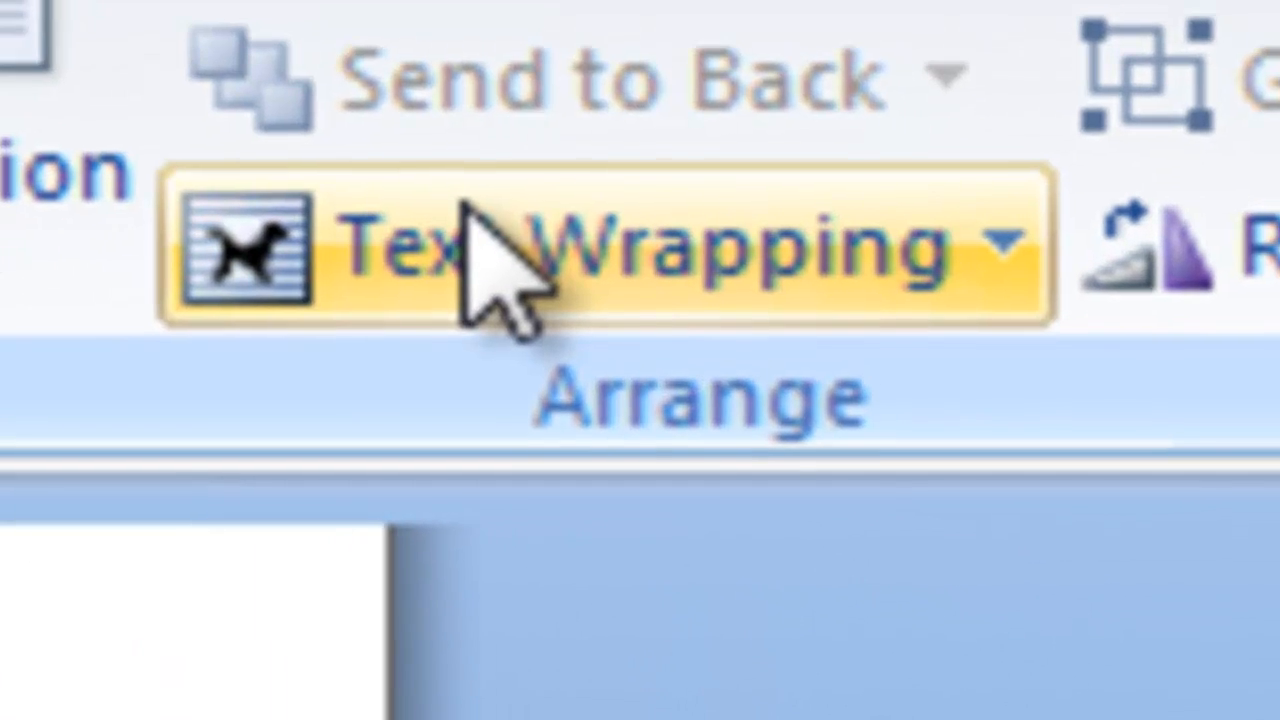
left_click(465, 208)
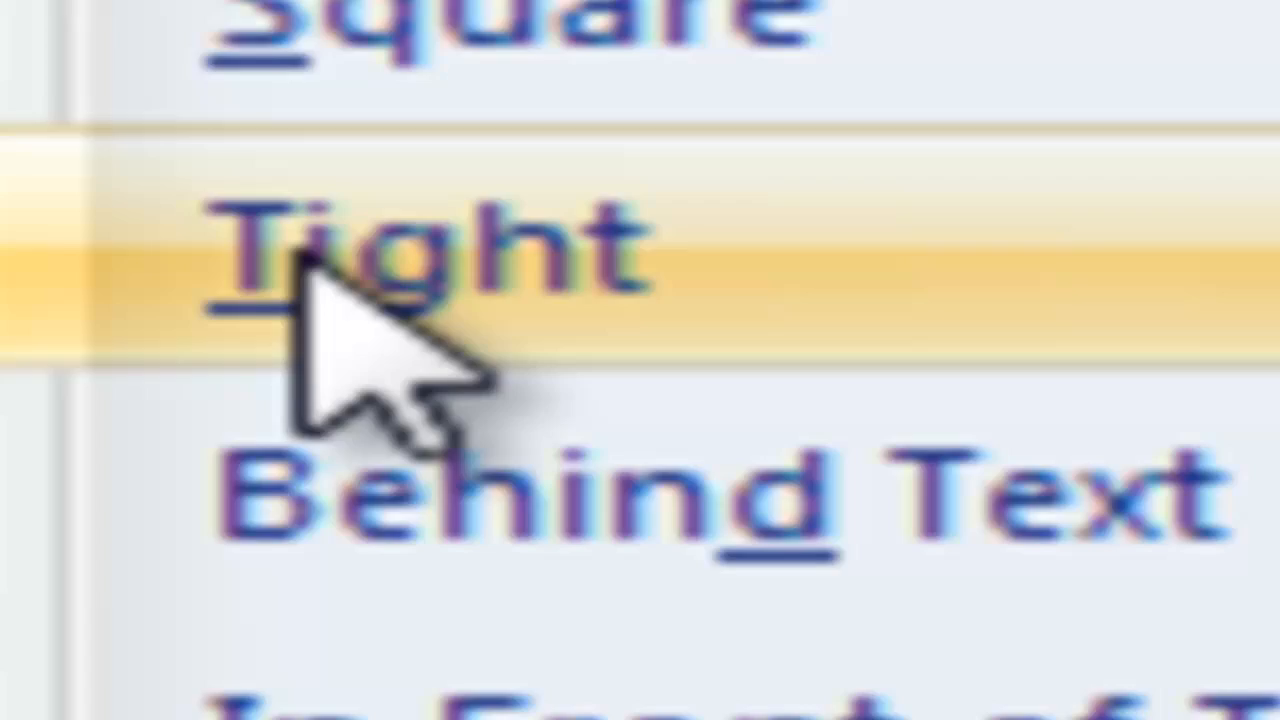
left_click(300, 258)
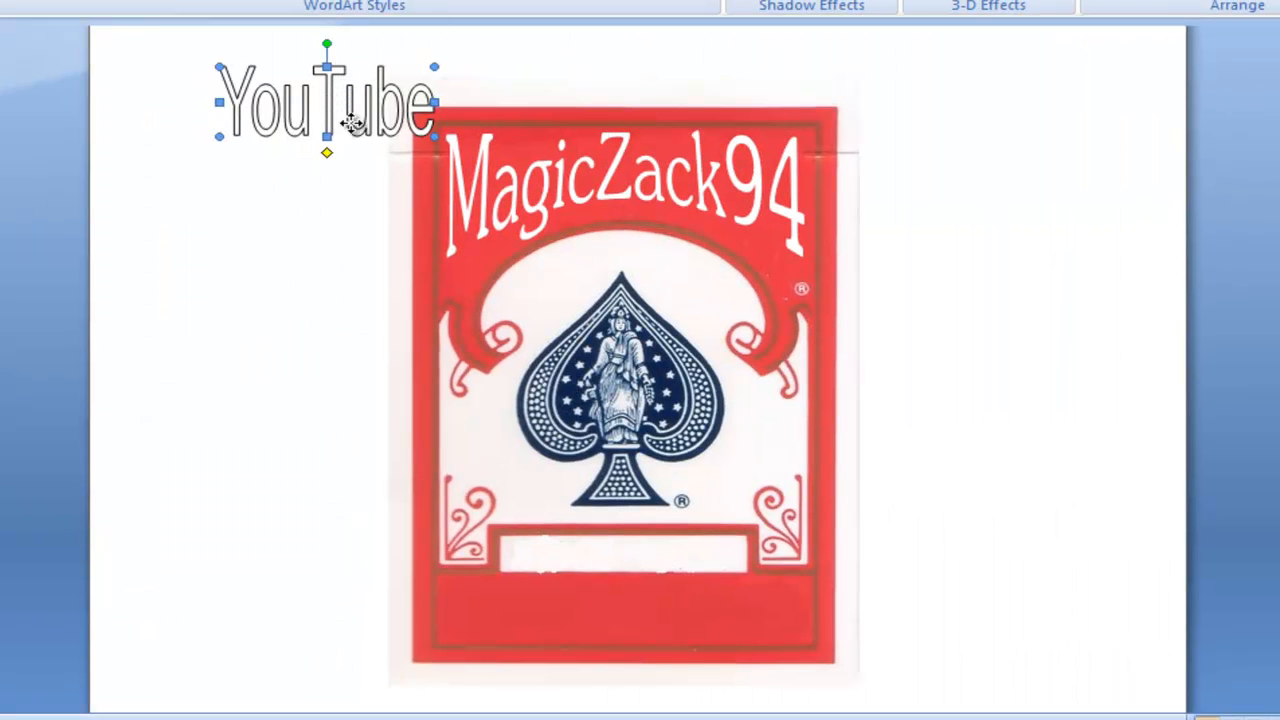
left_click_drag(628, 619, 622, 618)
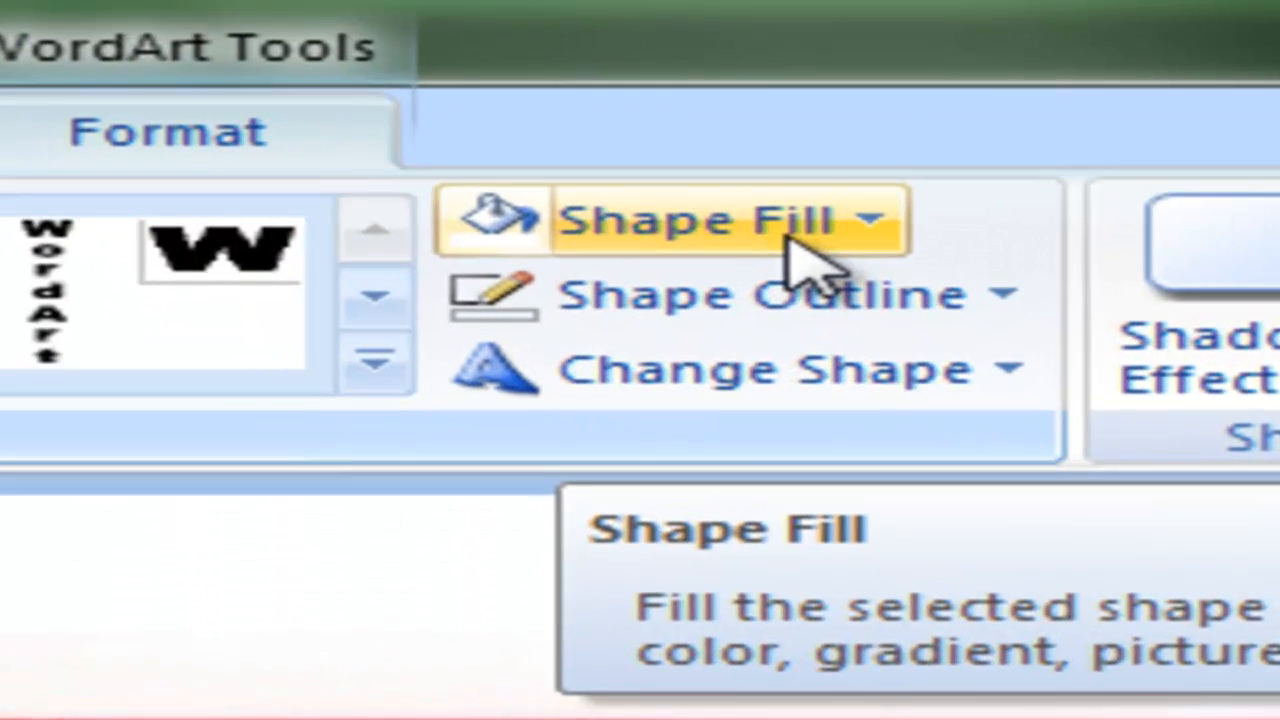
Fill the YouTube WordArt with Dark Blue and remove its outline
left_click(702, 60)
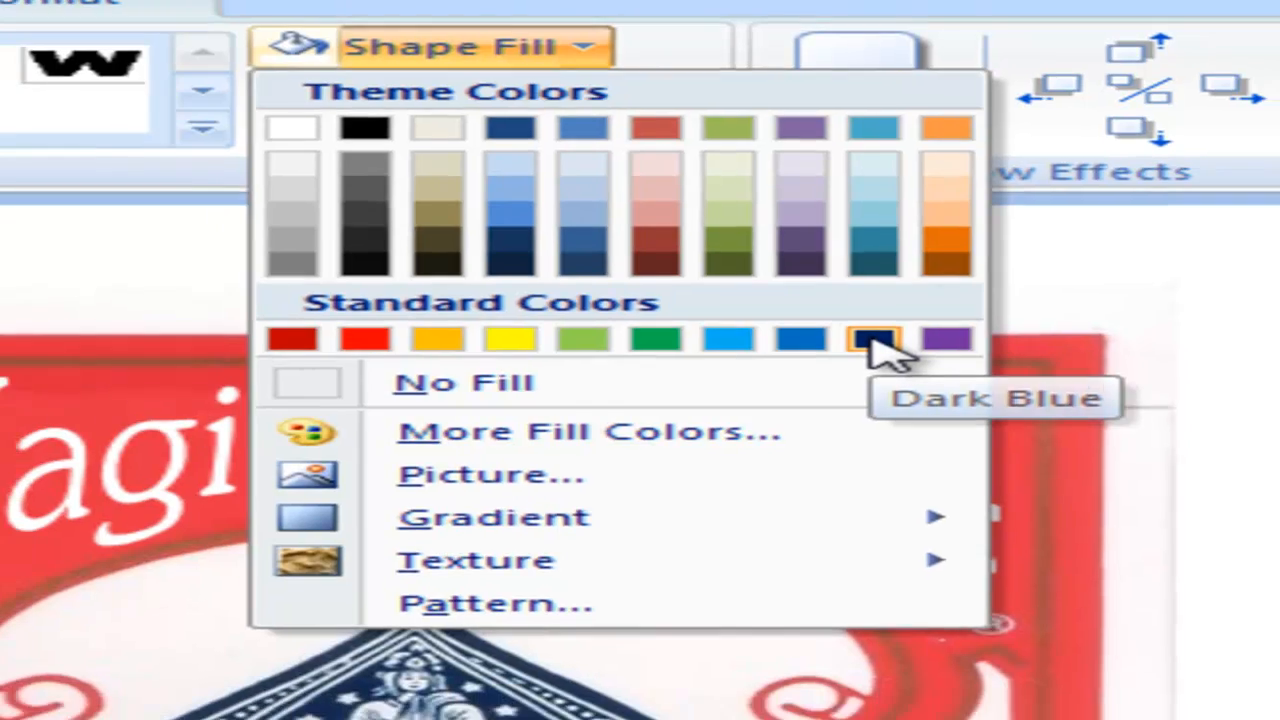
left_click(877, 353)
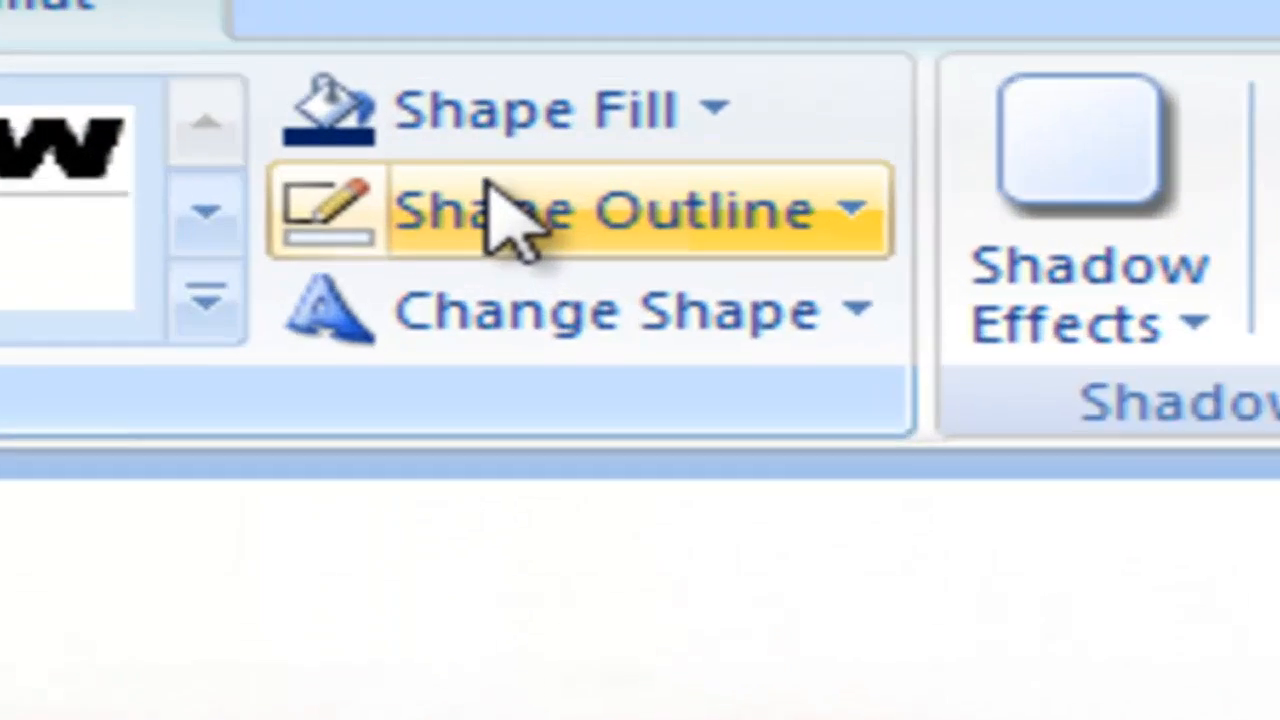
left_click(567, 68)
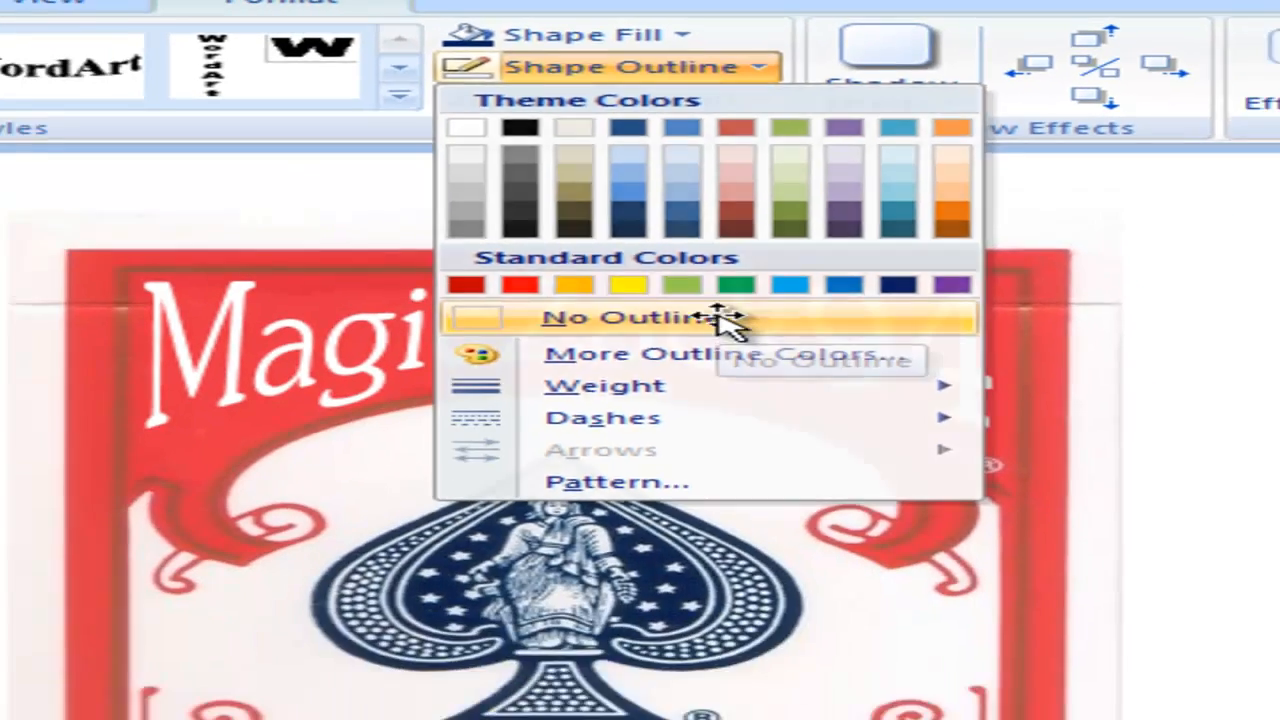
left_click(690, 418)
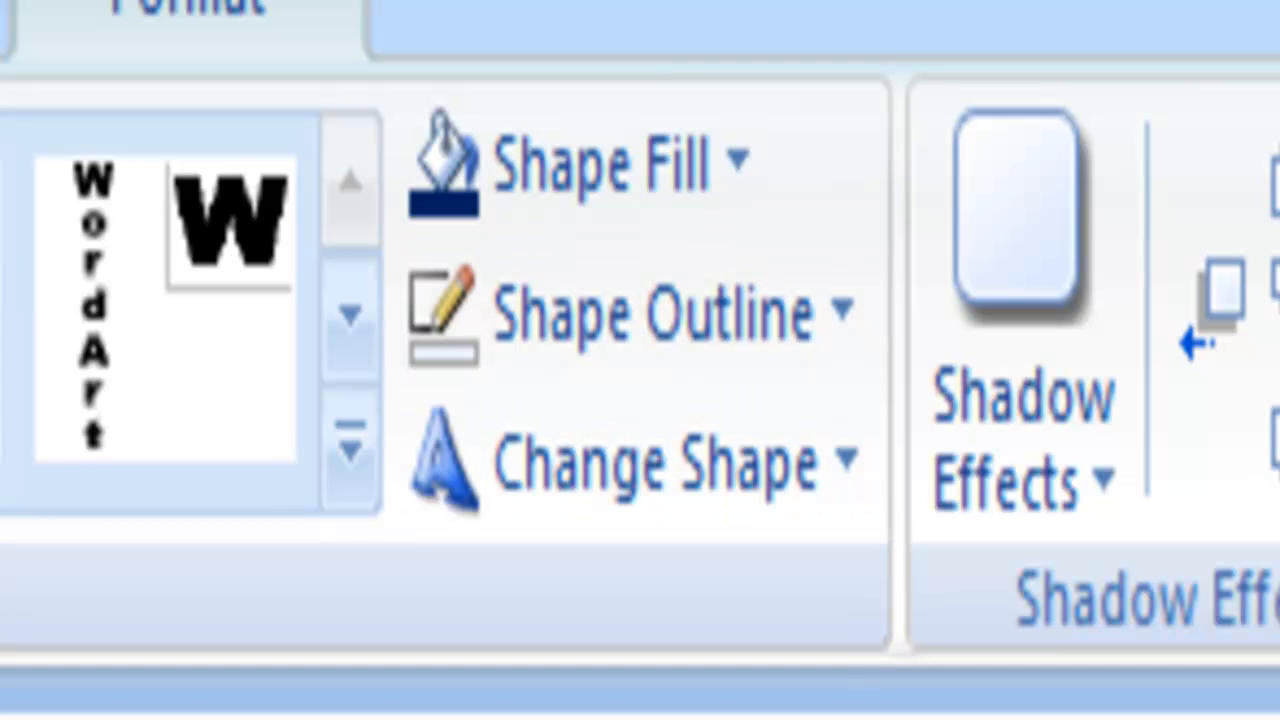
left_click(640, 716)
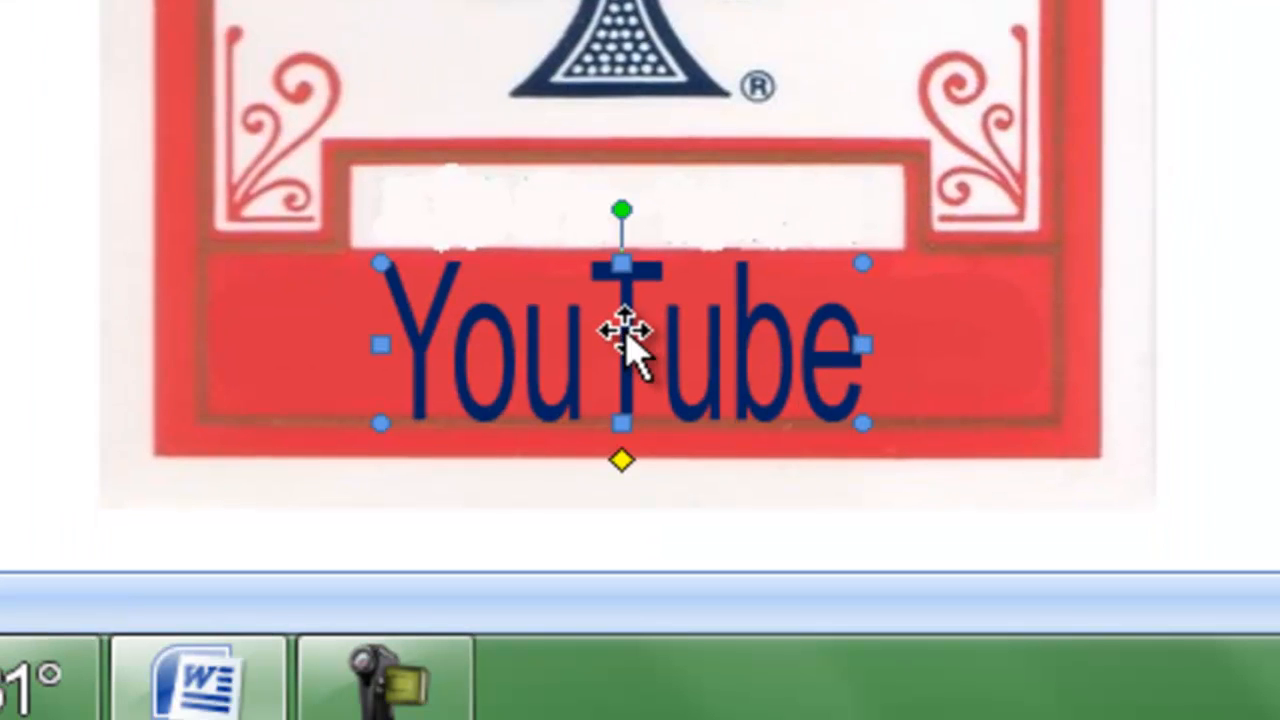
Move the YouTube WordArt up to the blank white banner and resize it to fit inside the banner's borders
left_click_drag(621, 240, 622, 245)
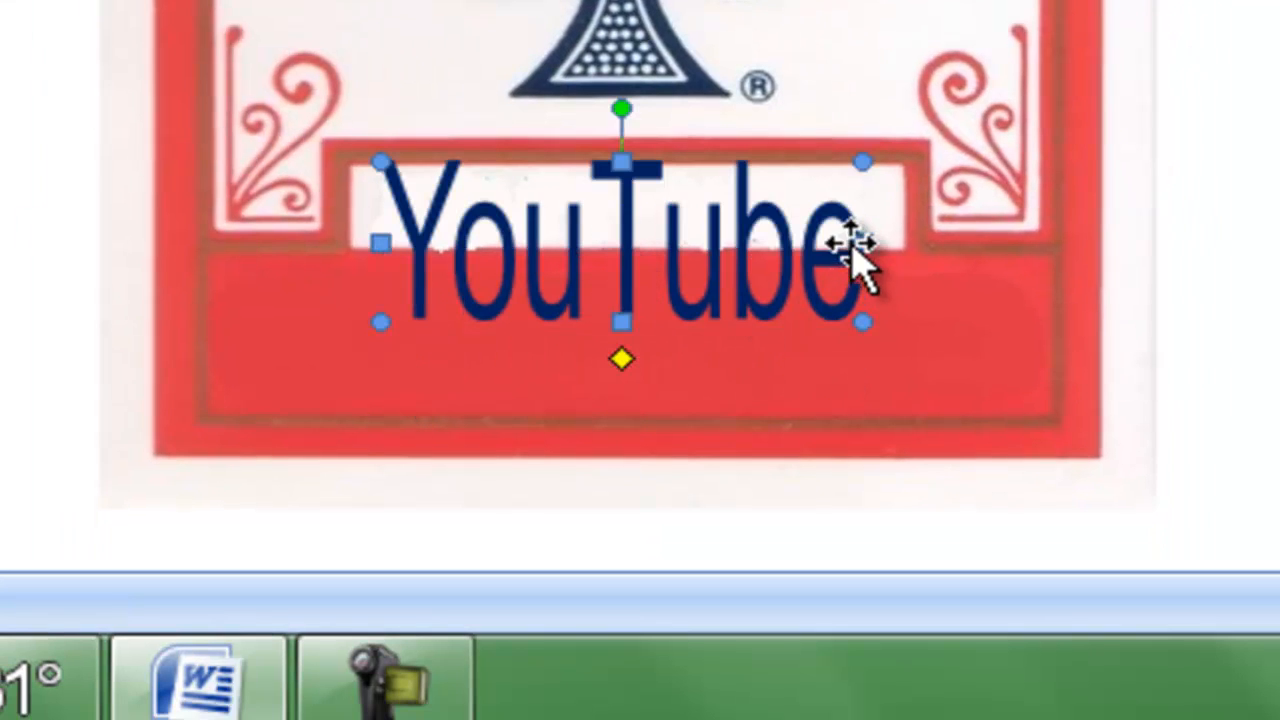
left_click_drag(860, 243, 892, 241)
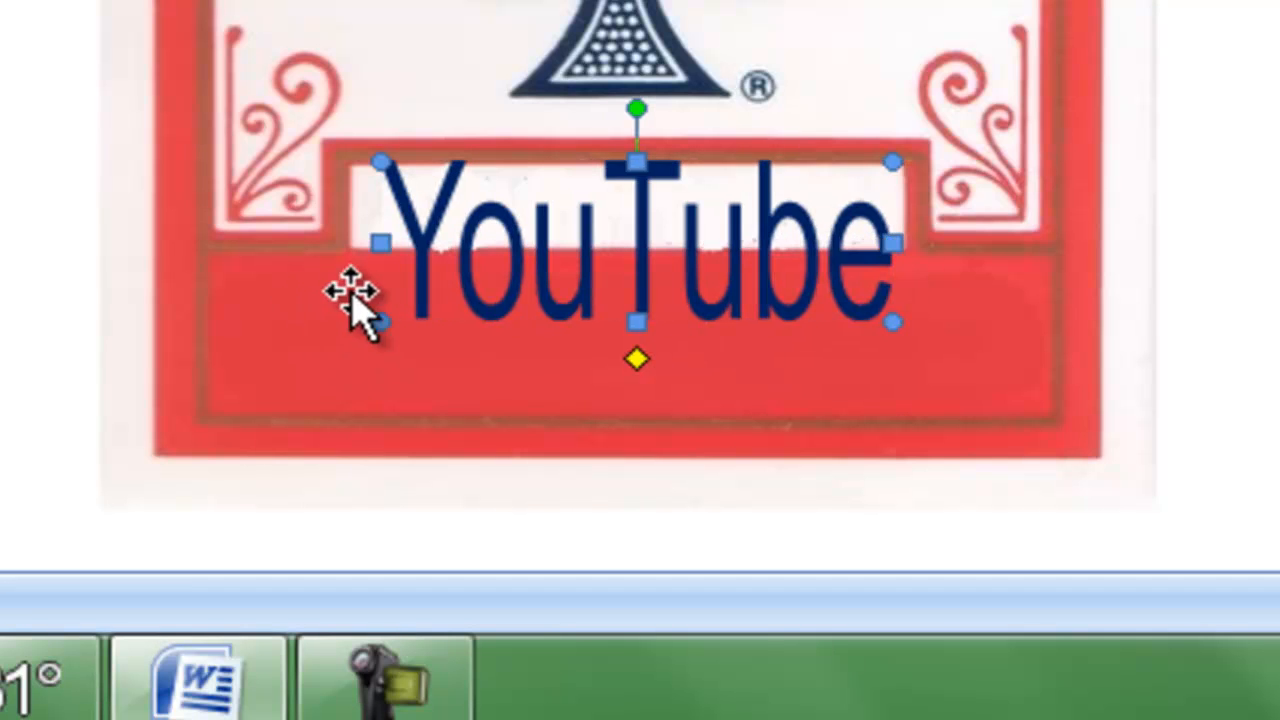
left_click_drag(380, 244, 362, 245)
left_click_drag(628, 321, 627, 241)
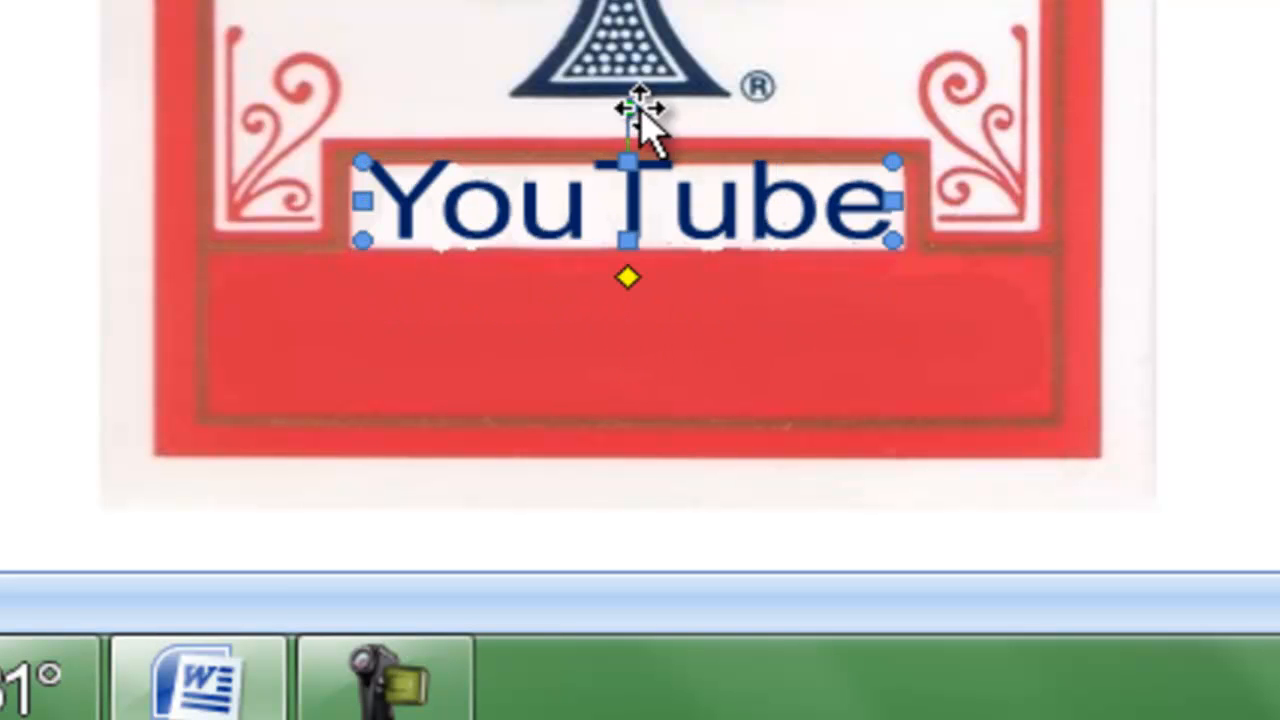
left_click_drag(628, 160, 628, 179)
left_click(5, 30)
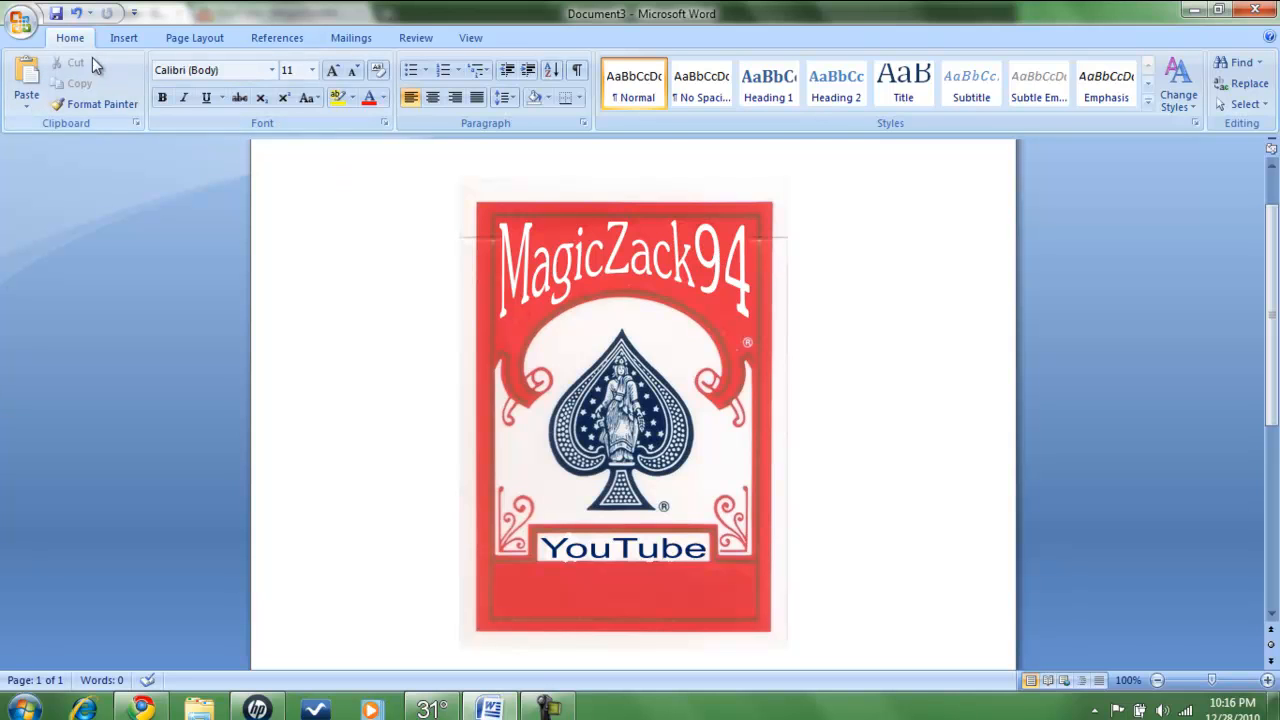
Insert a third WordArt in the plain outlined style and replace its placeholder text with "Please Subscribe!"
left_click(120, 40)
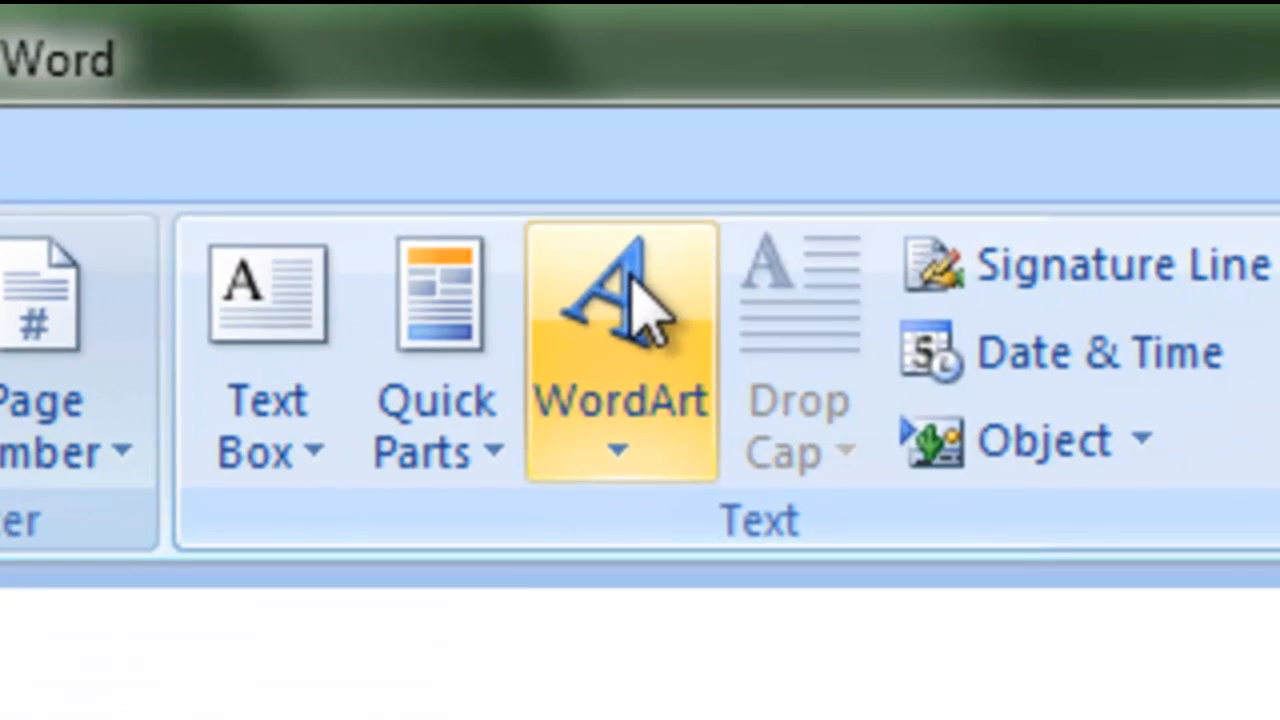
left_click(634, 290)
left_click(186, 94)
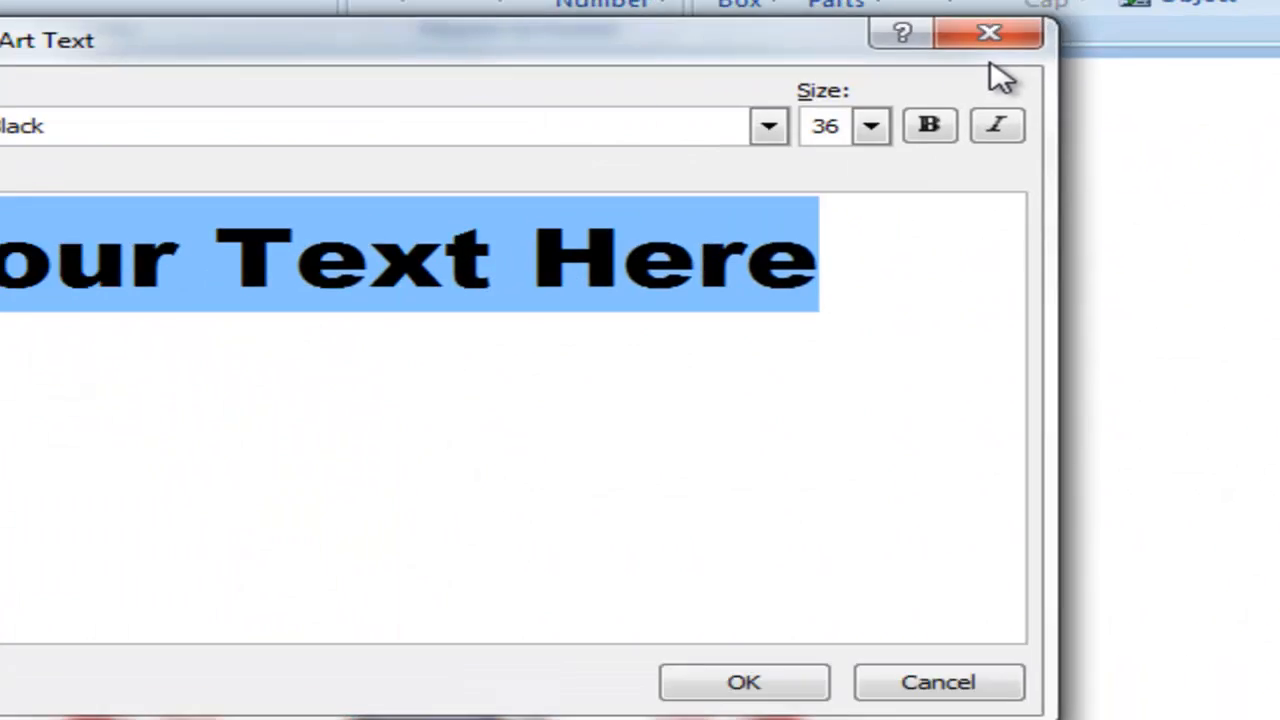
key("Delete")
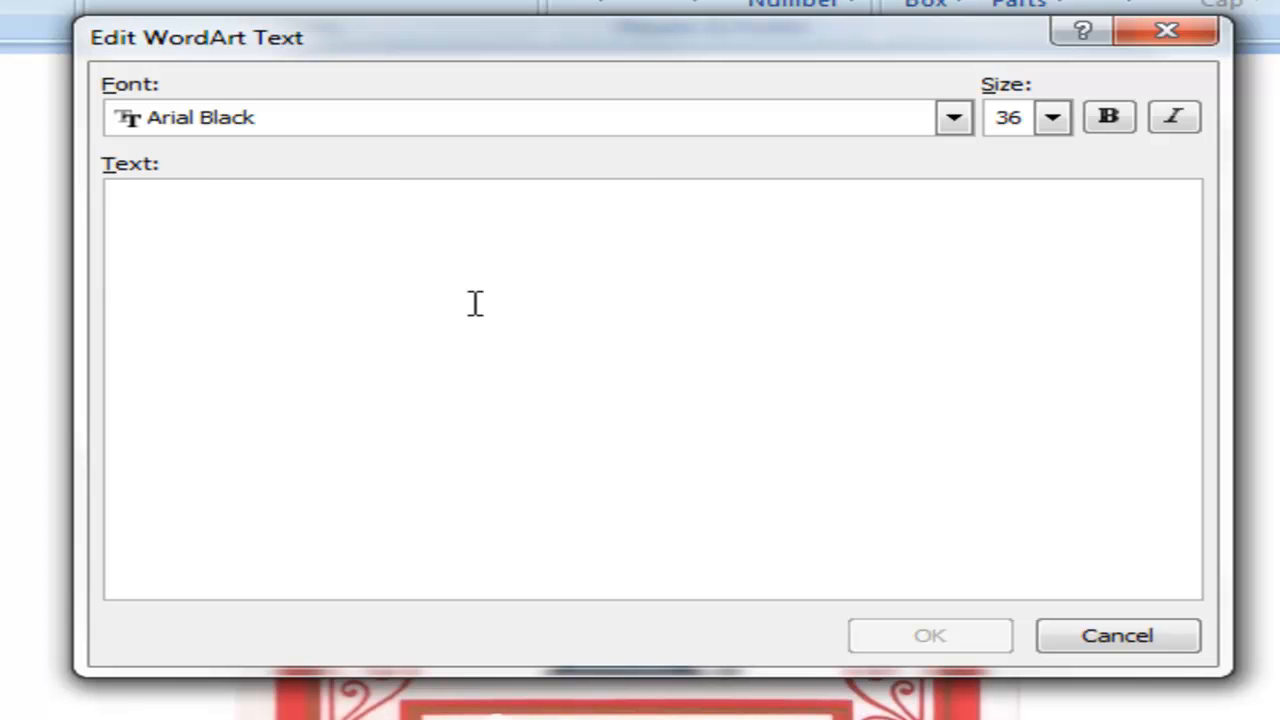
type("Plea")
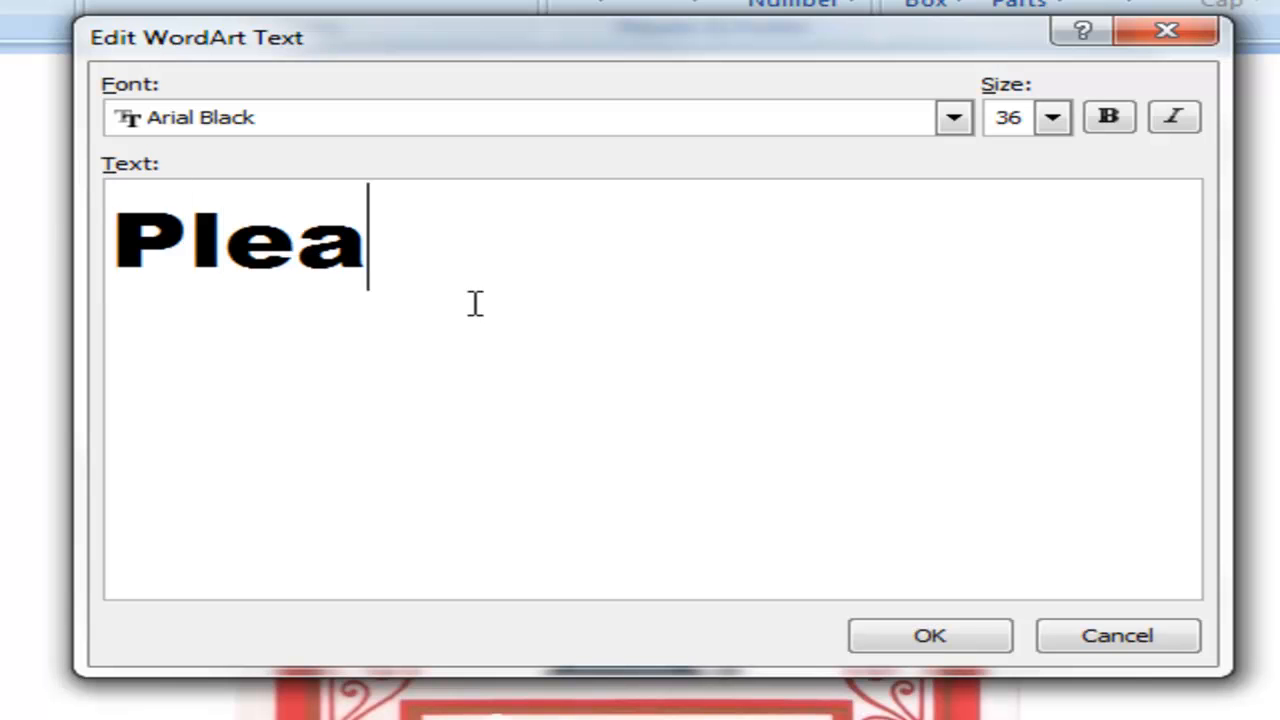
type("se Subsc")
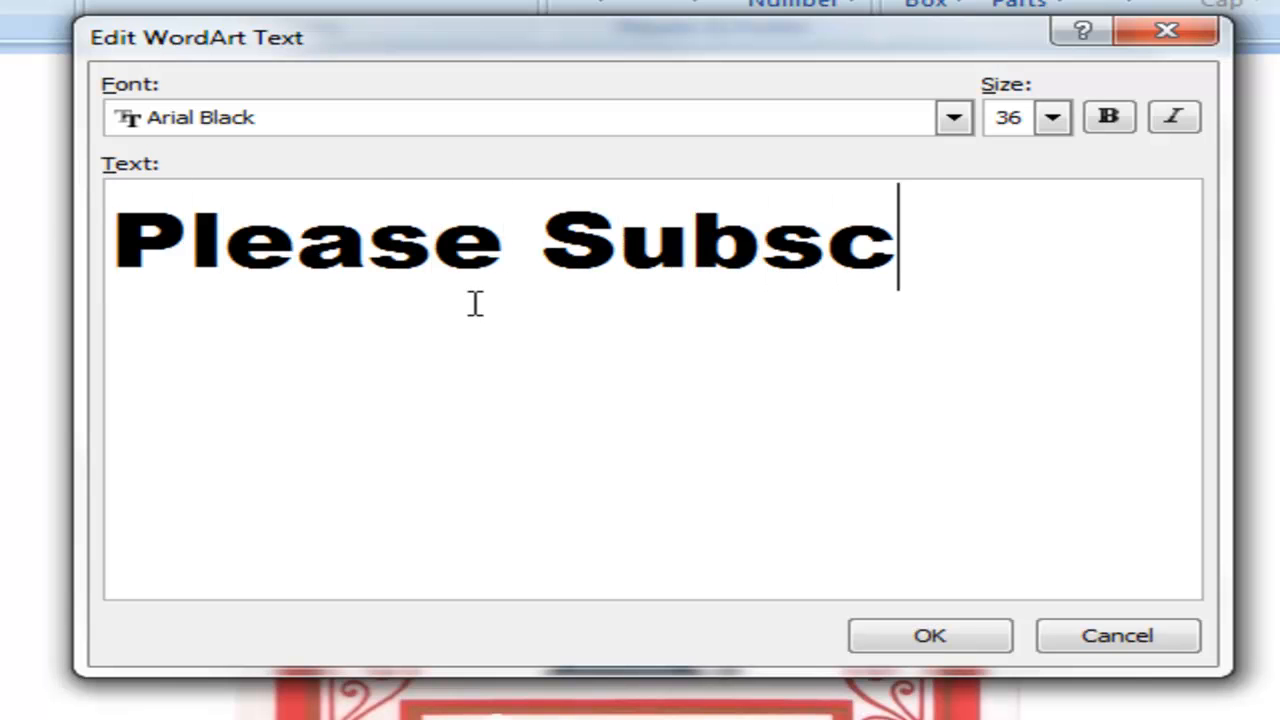
key("BackSpace")
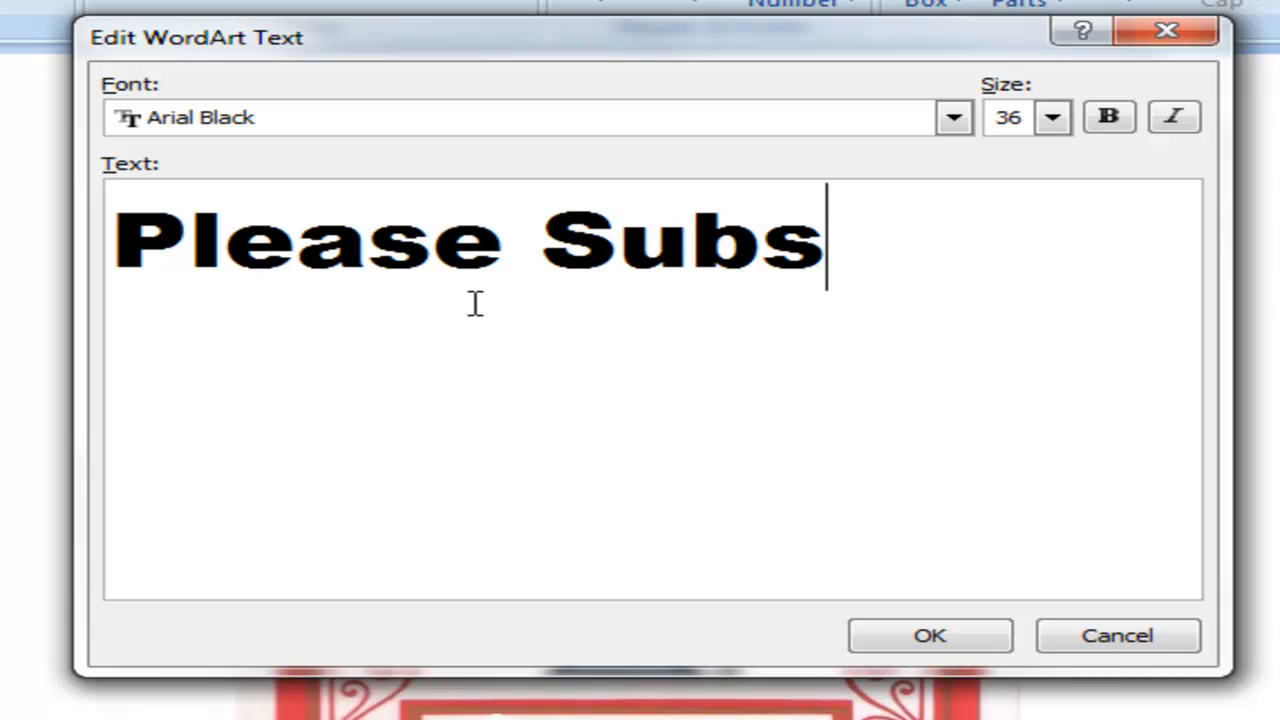
type("cribe")
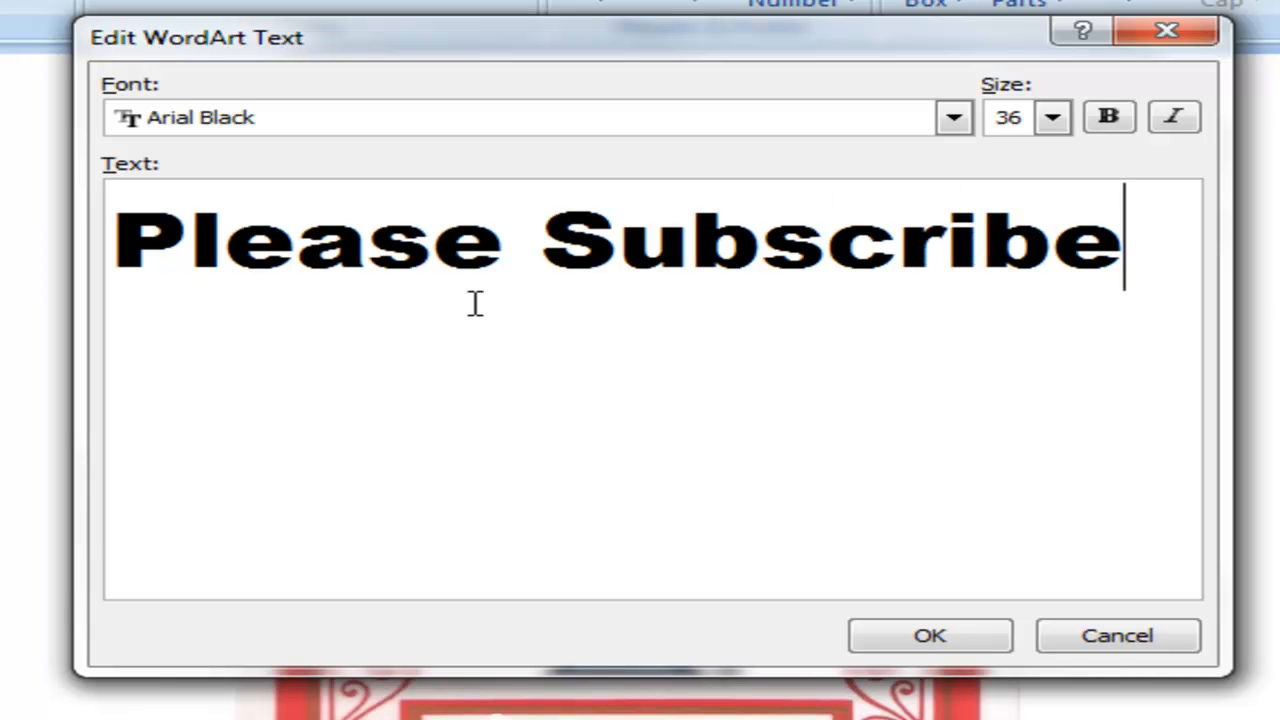
type("!")
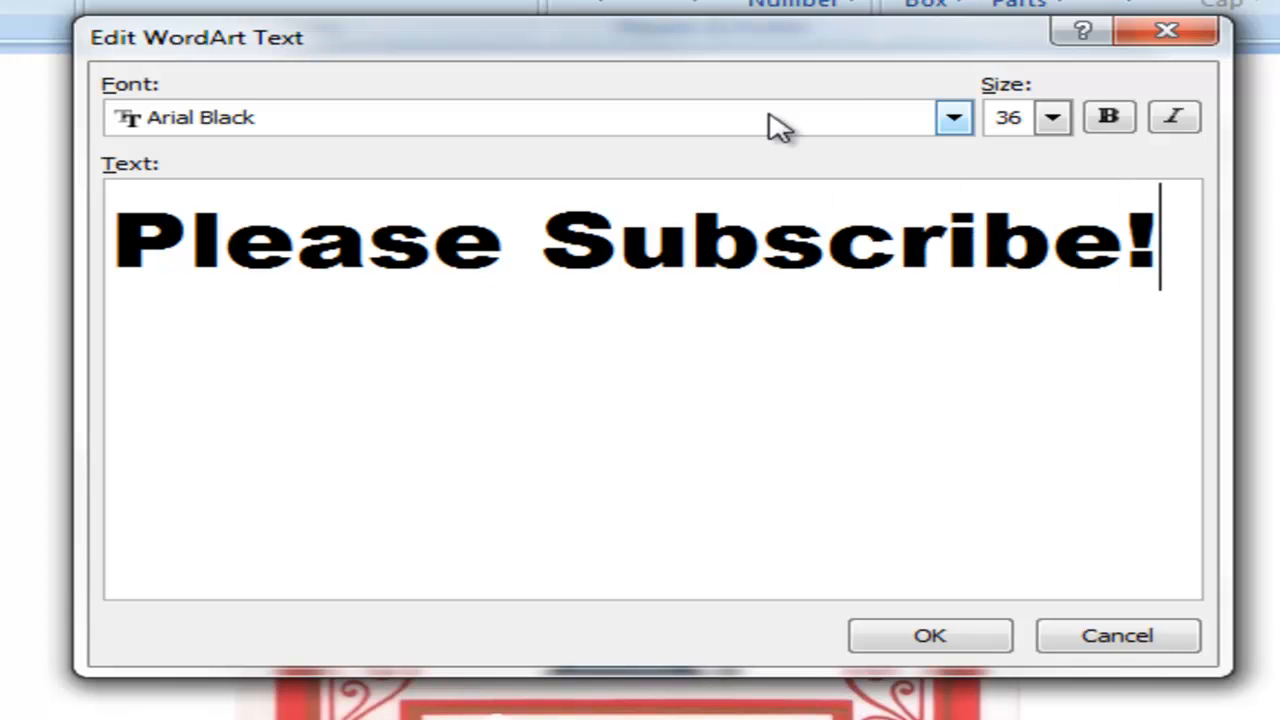
Set the Please Subscribe! WordArt text's font to JasmineUPC
left_click(955, 120)
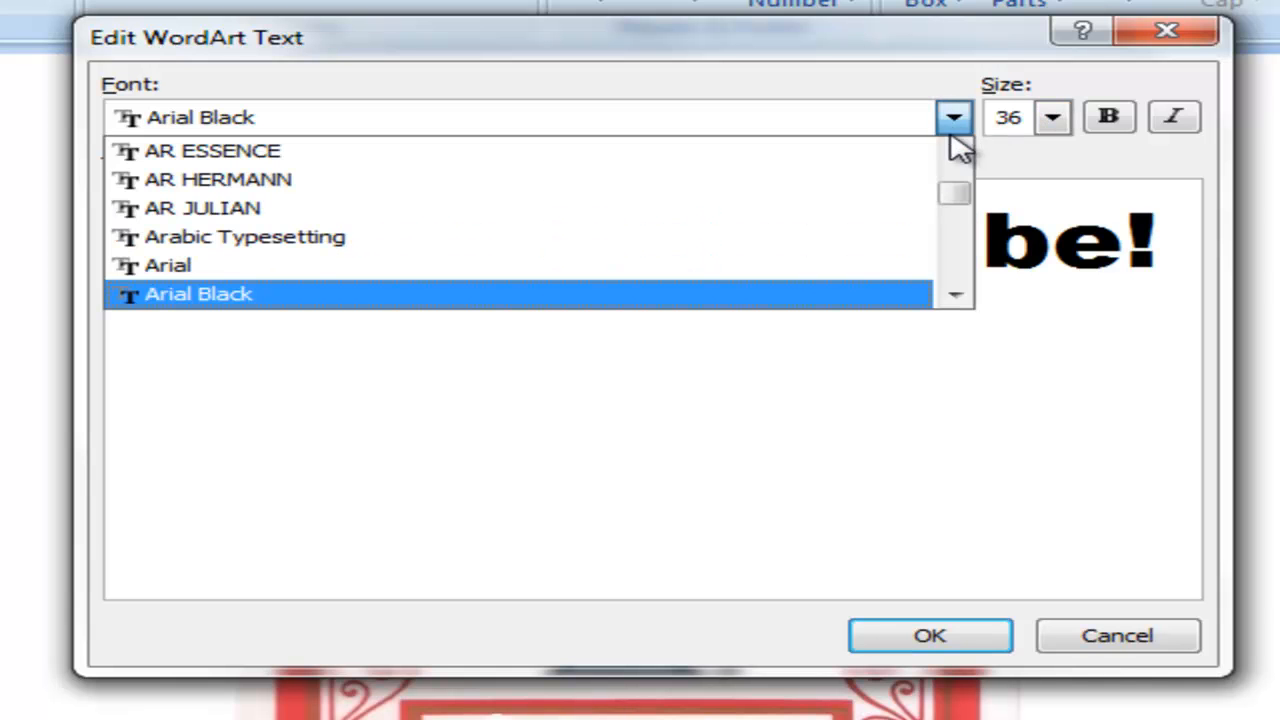
left_click_drag(968, 208, 968, 250)
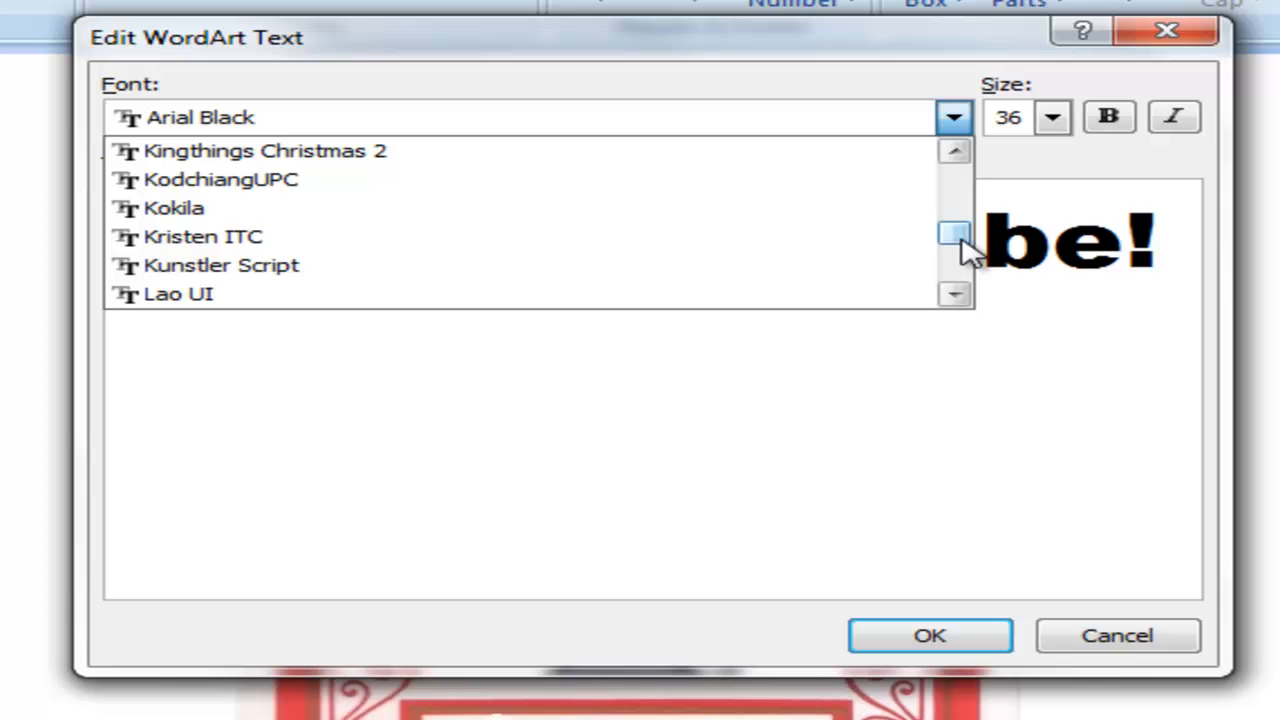
left_click(958, 151)
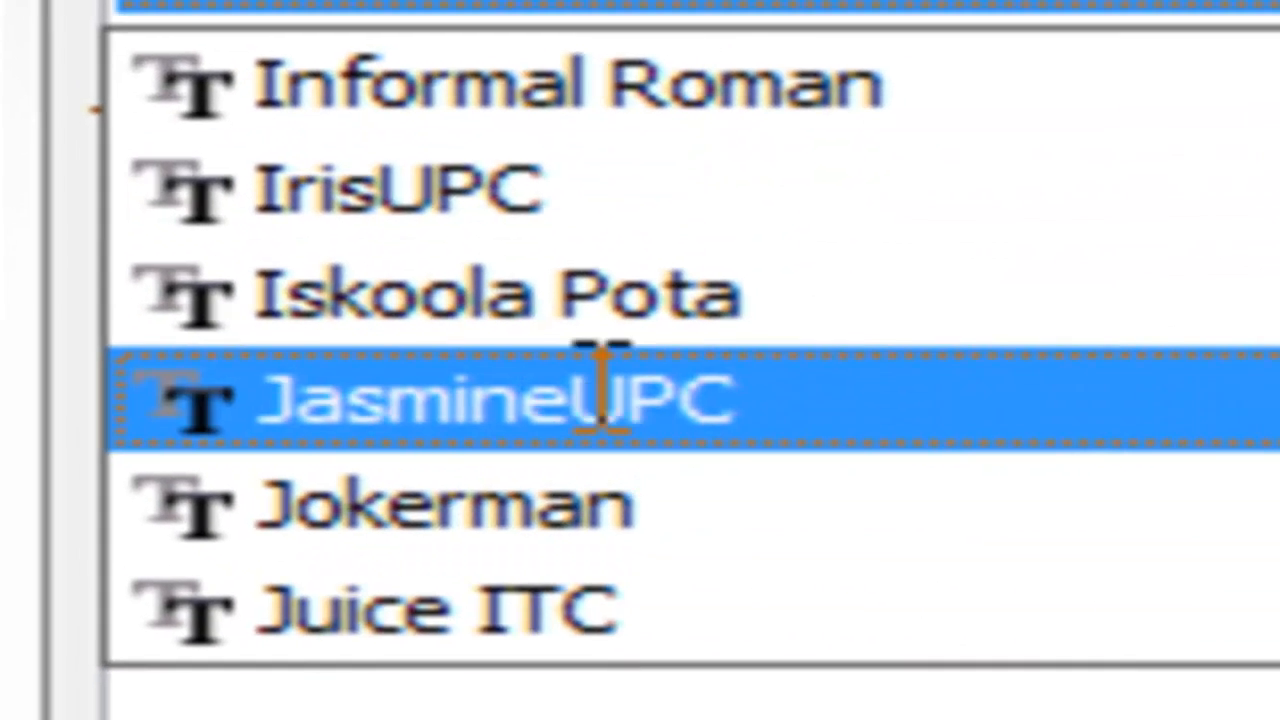
left_click(588, 400)
left_click(936, 668)
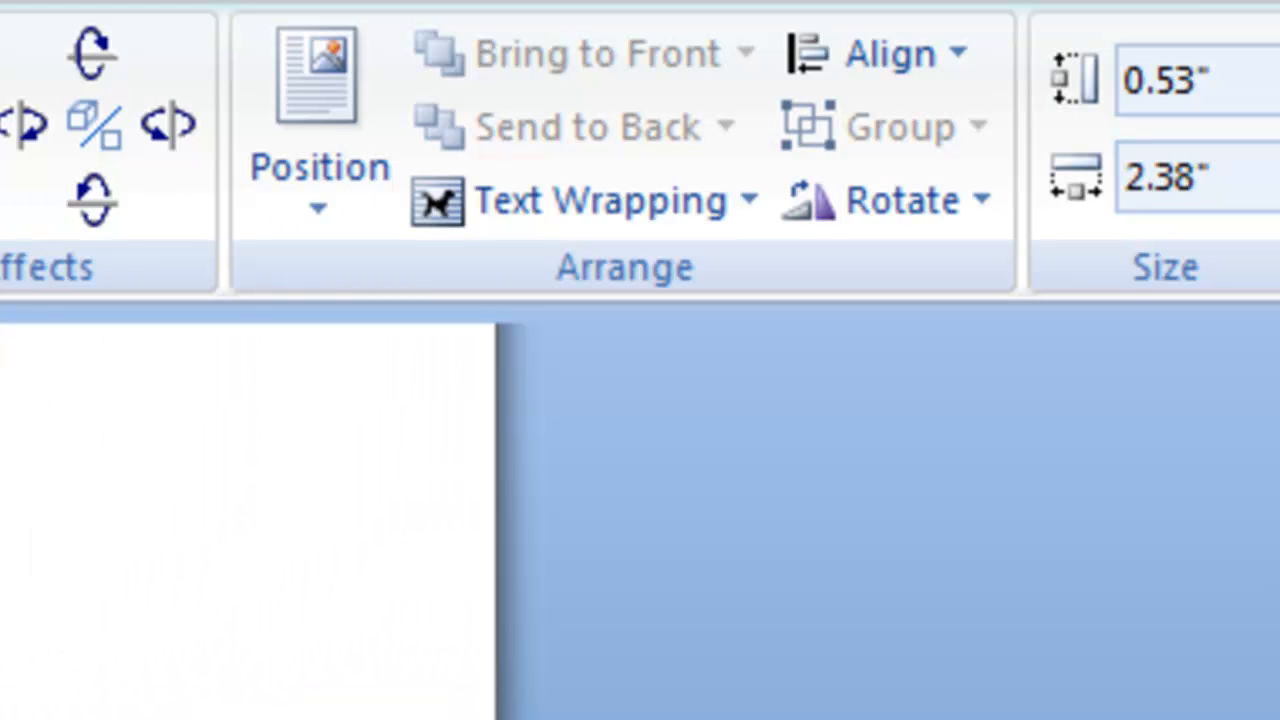
Apply Tight text wrapping to the Please Subscribe! WordArt and fit it across the width of the red band below the YouTube banner
left_click(705, 215)
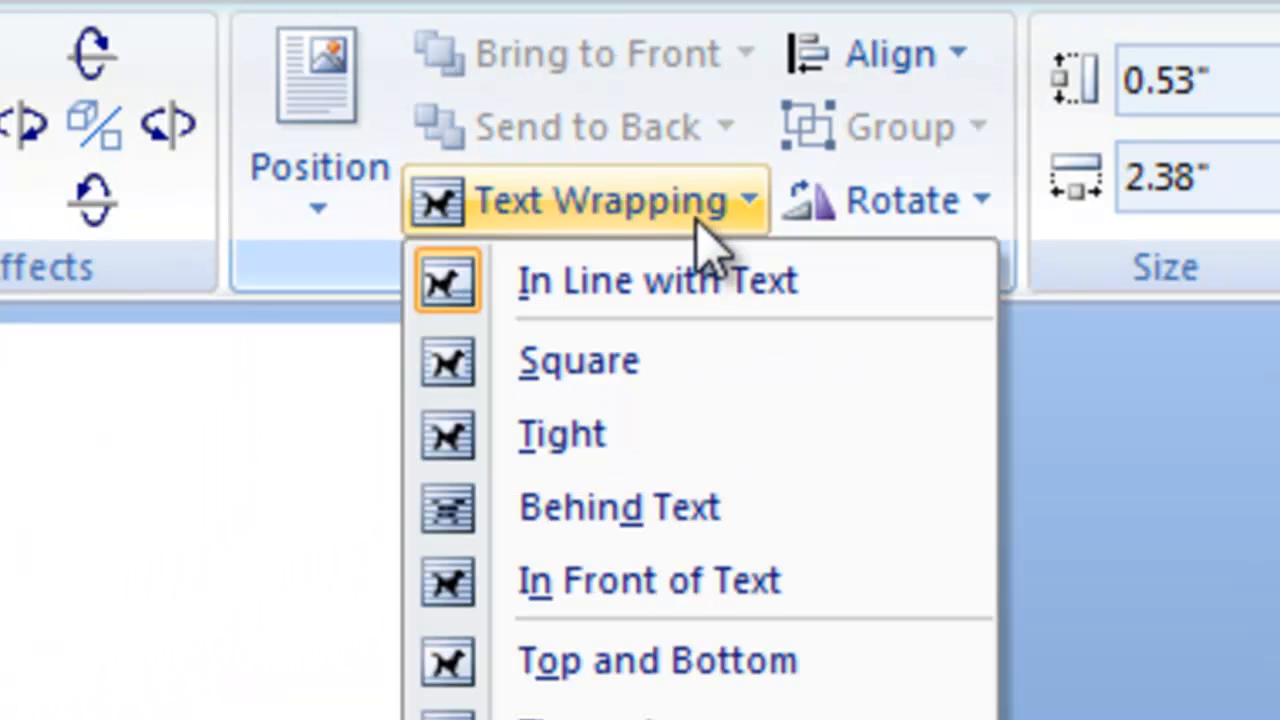
left_click(562, 435)
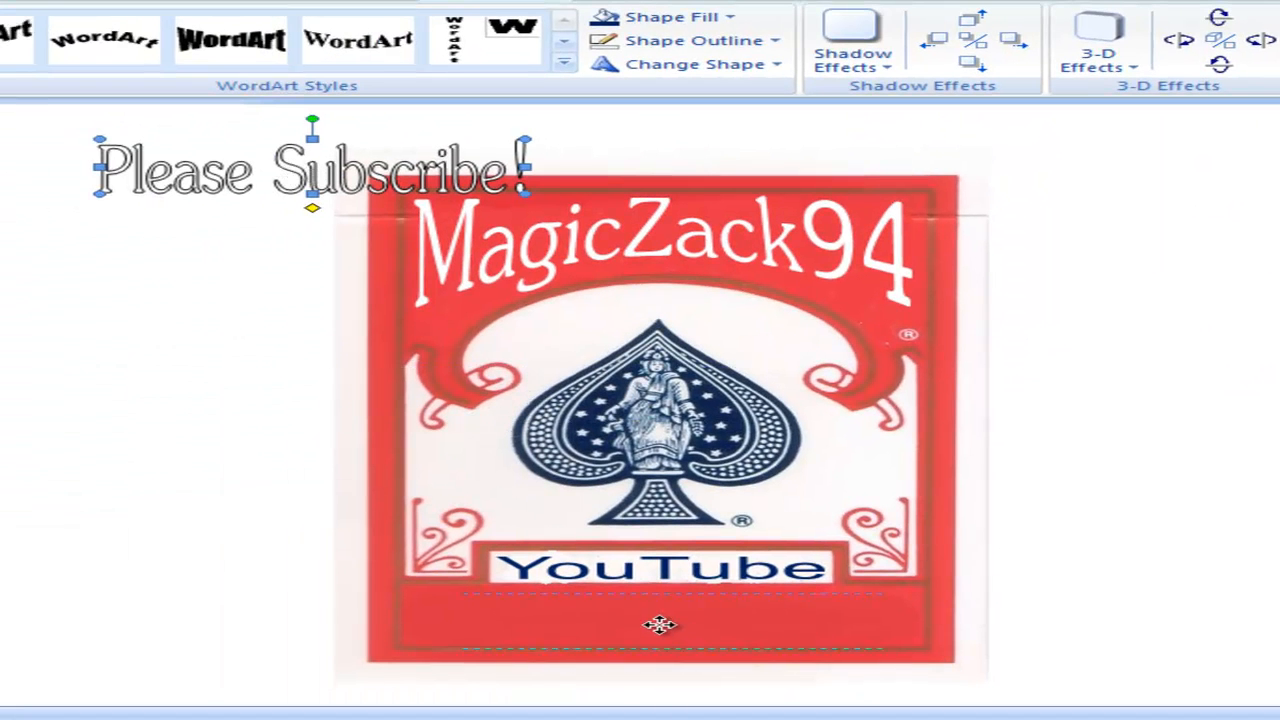
left_click_drag(648, 620, 648, 621)
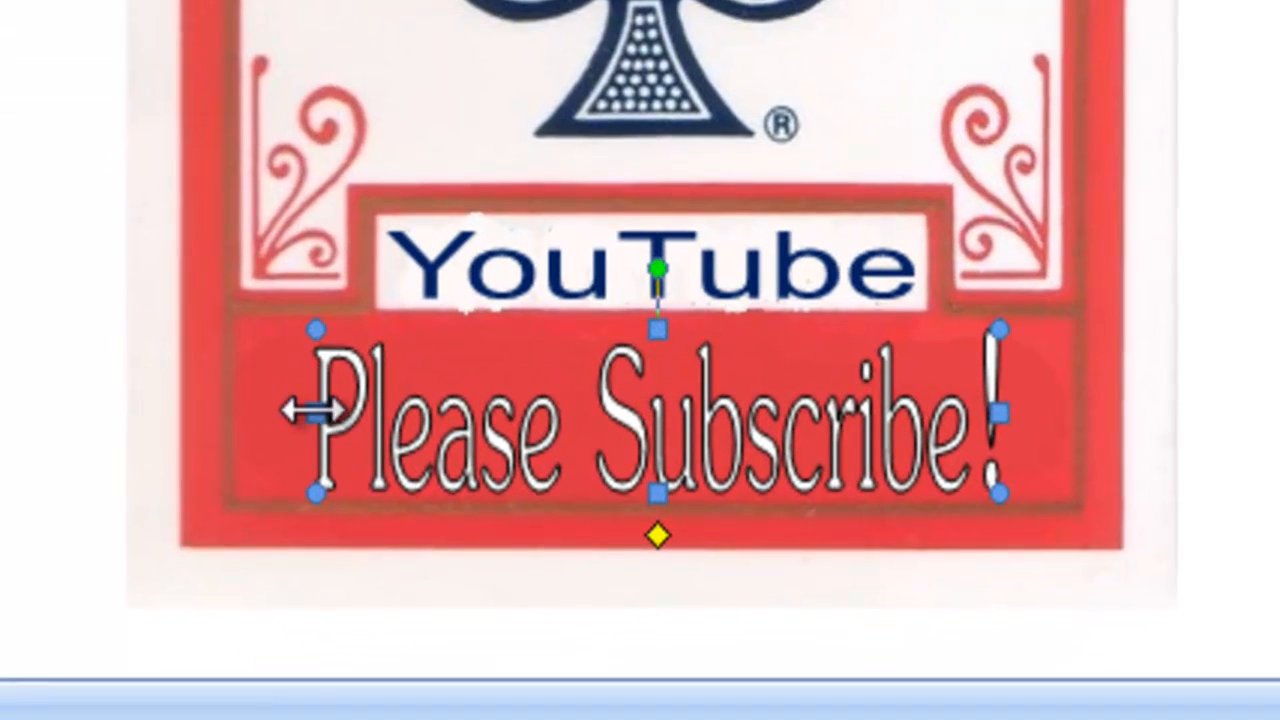
left_click_drag(312, 410, 238, 417)
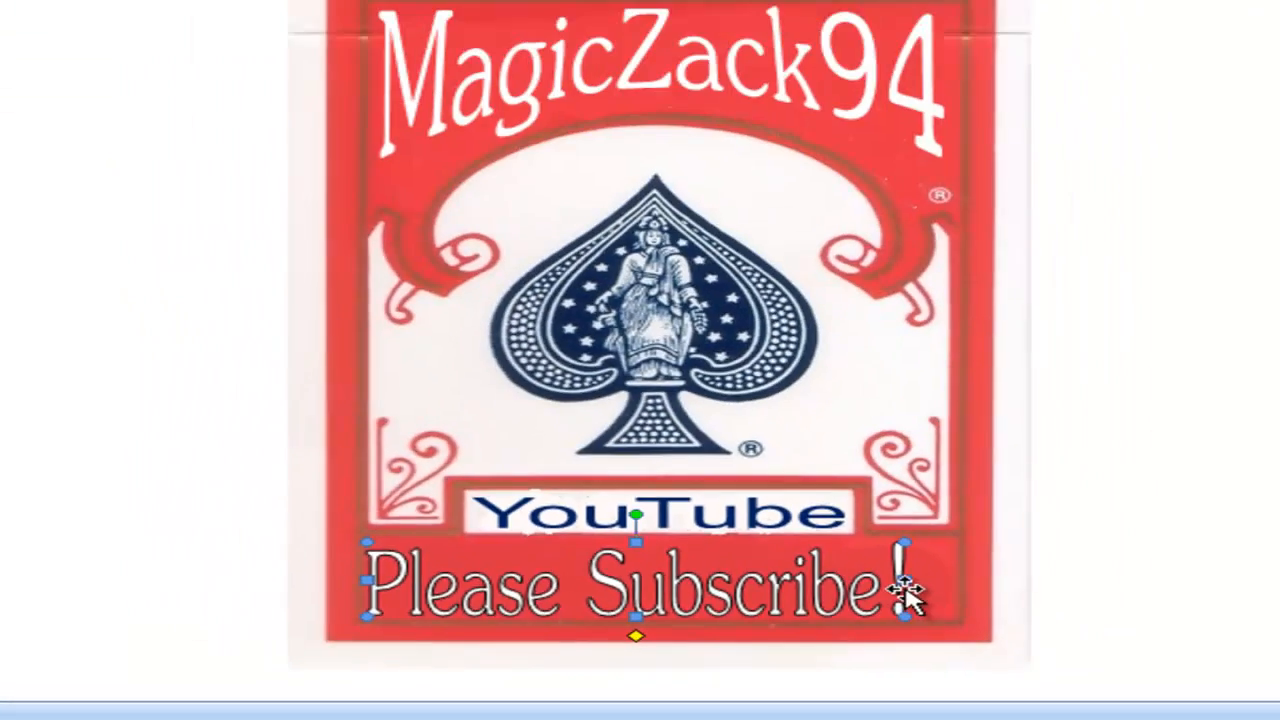
left_click_drag(989, 438, 1051, 403)
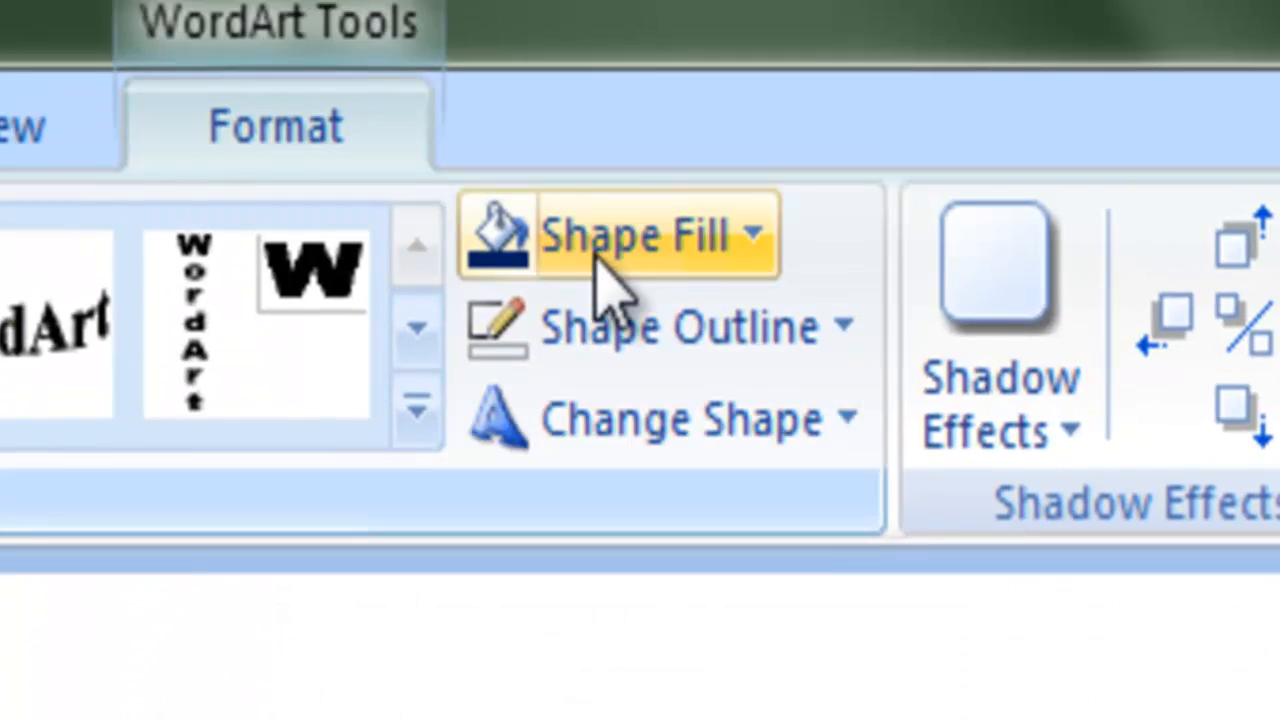
Fill the Please Subscribe! WordArt with white and remove its outline
left_click(597, 262)
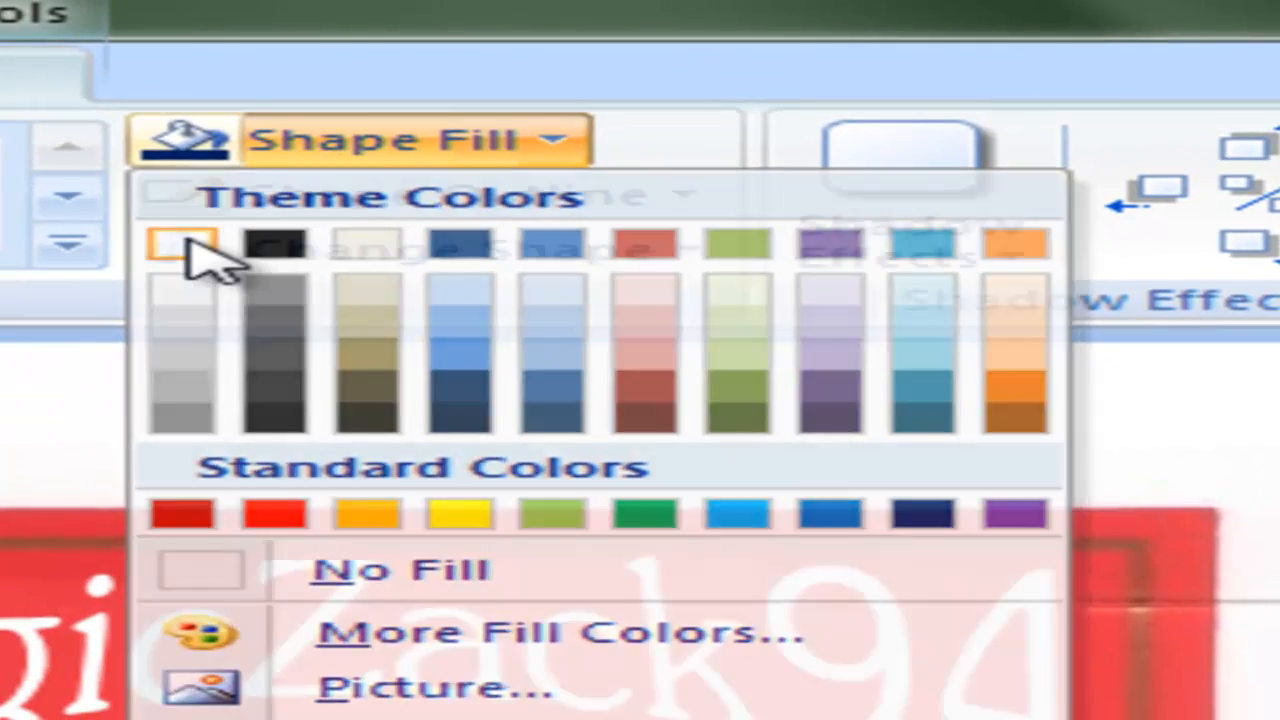
left_click(191, 246)
left_click(349, 196)
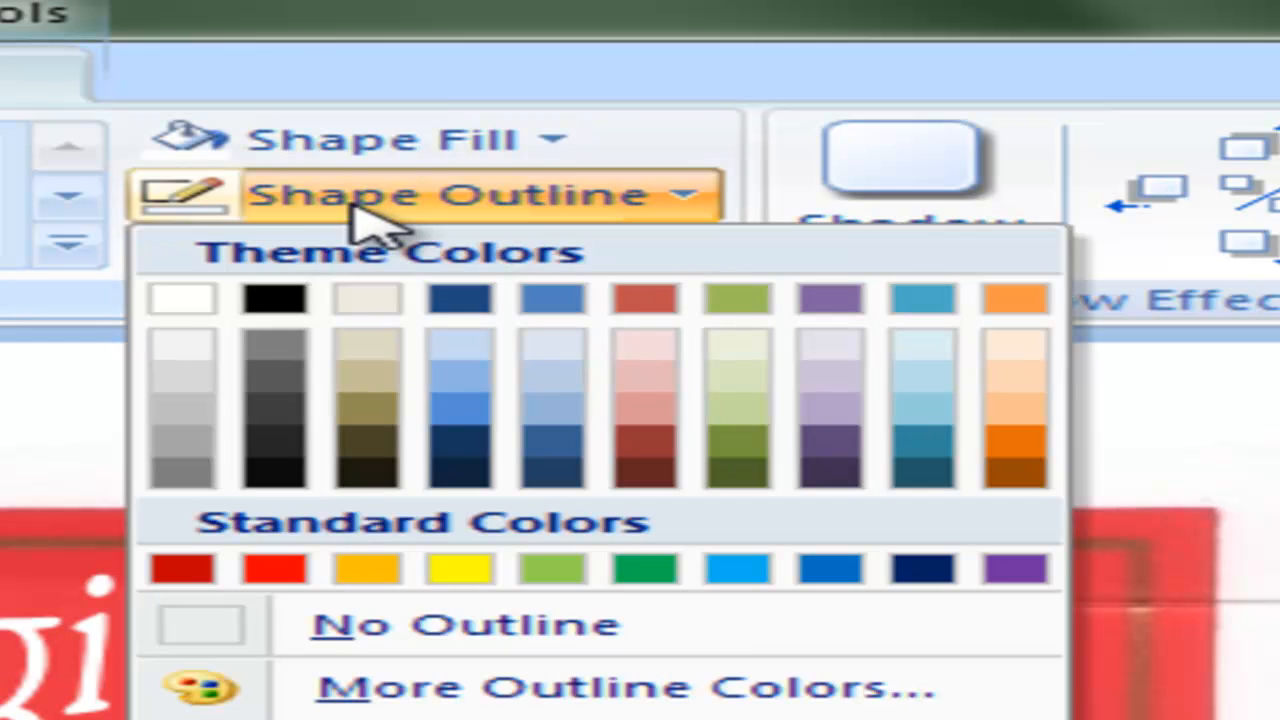
left_click(565, 642)
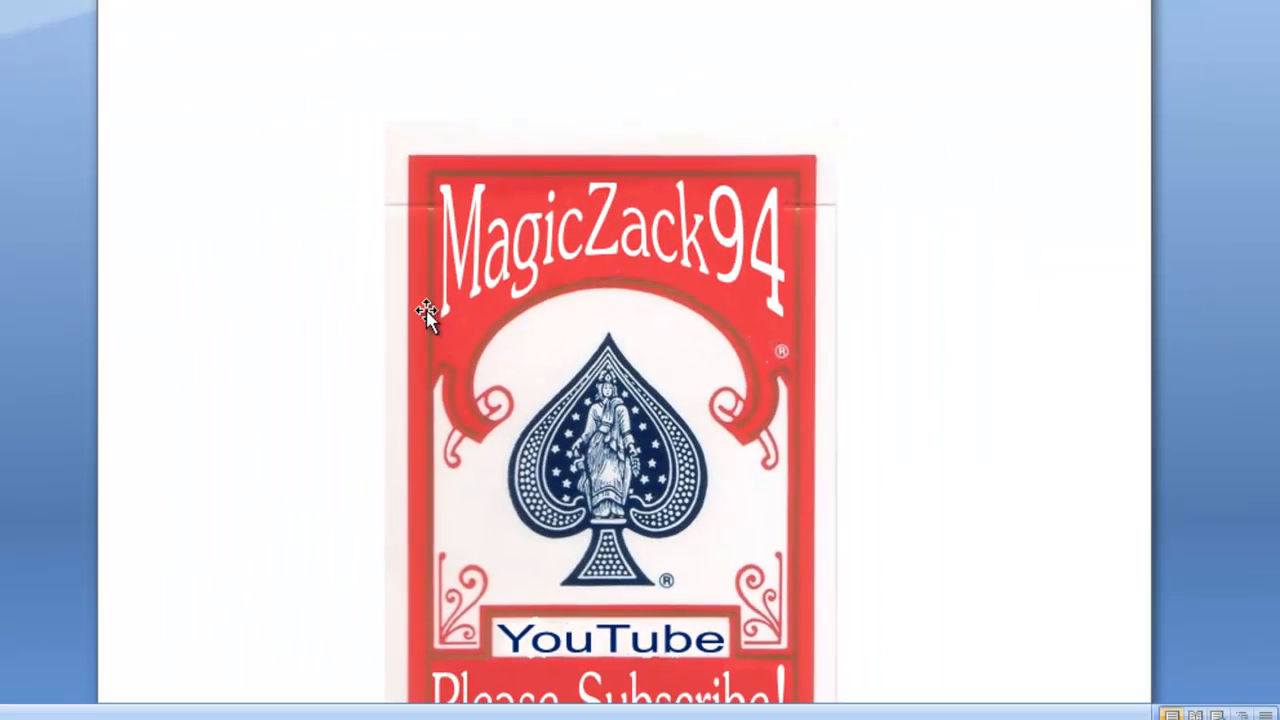
Save the card box document as "Box 1" in Word 97-2003 Document format in the Documents library
scroll(611, 400, "down", 4)
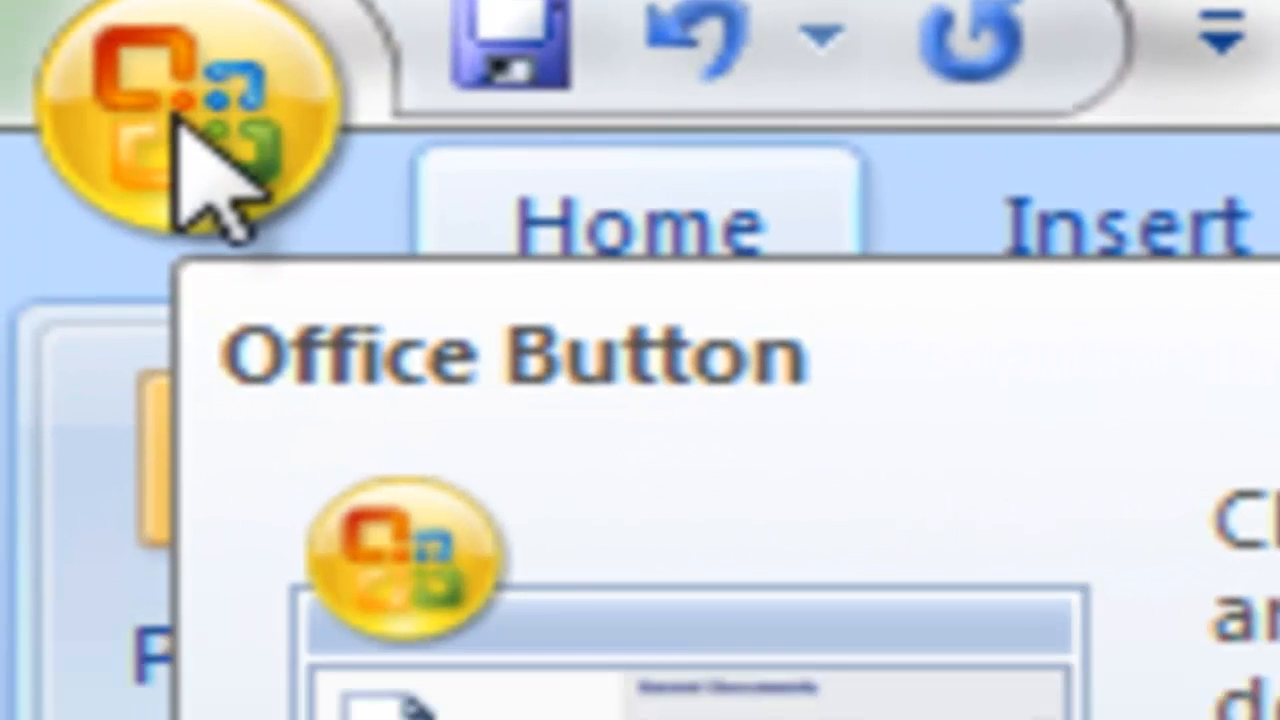
left_click(185, 185)
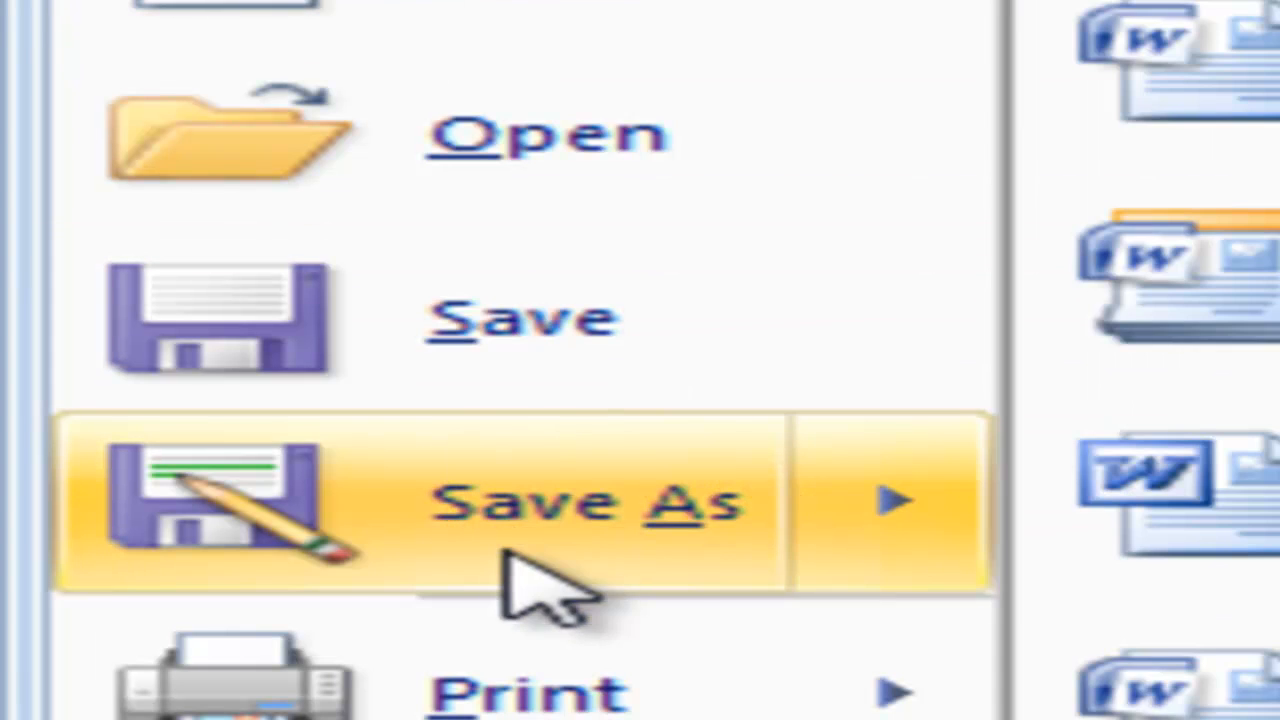
left_click(440, 355)
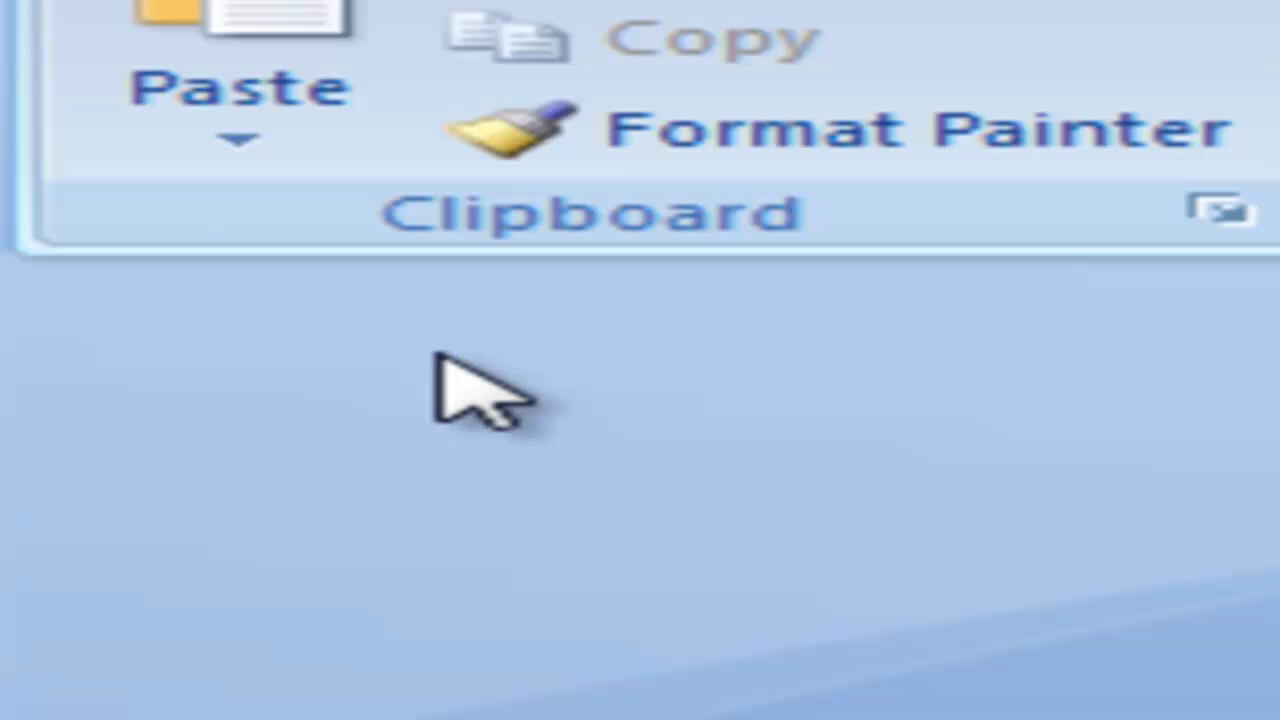
key("BackSpace")
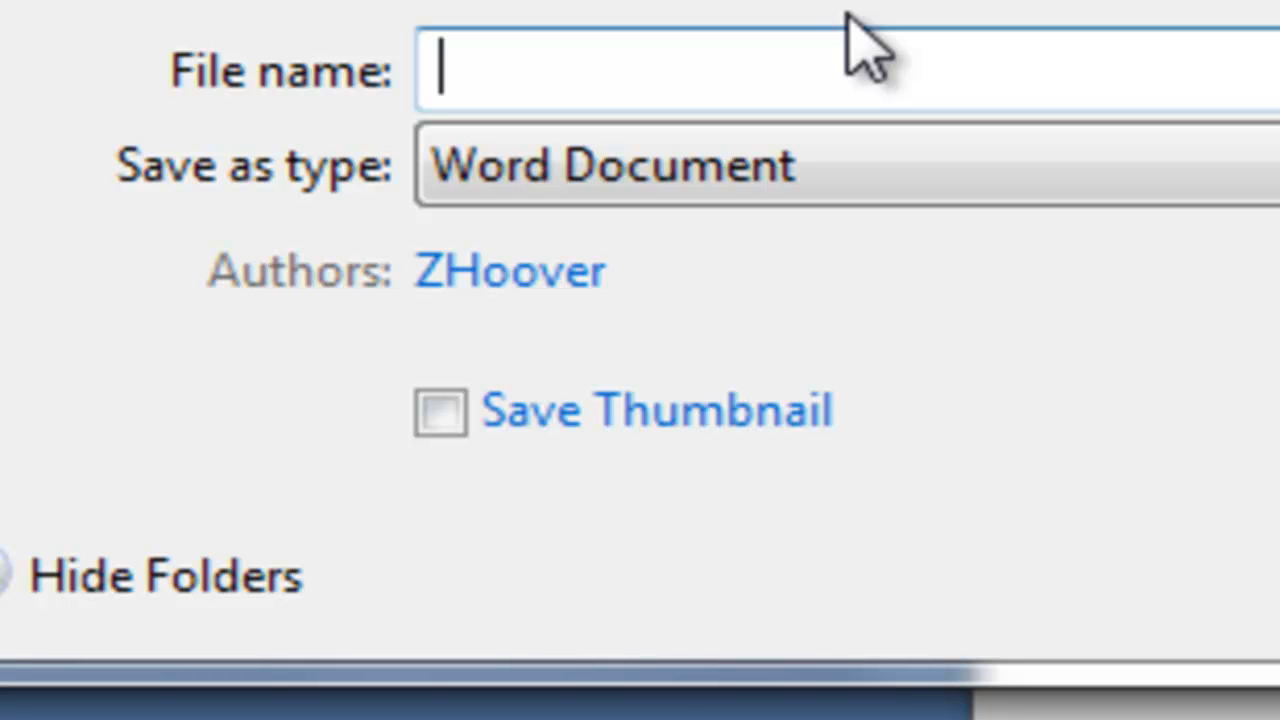
type("Box")
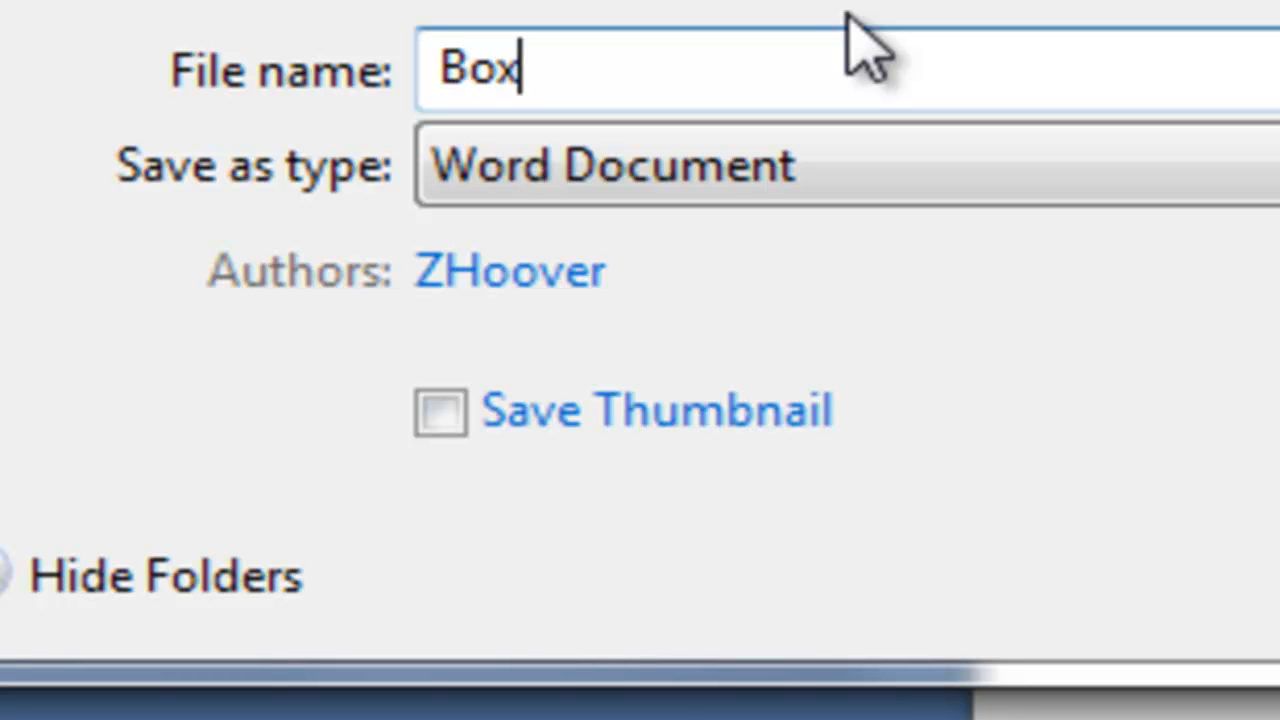
type(" 1")
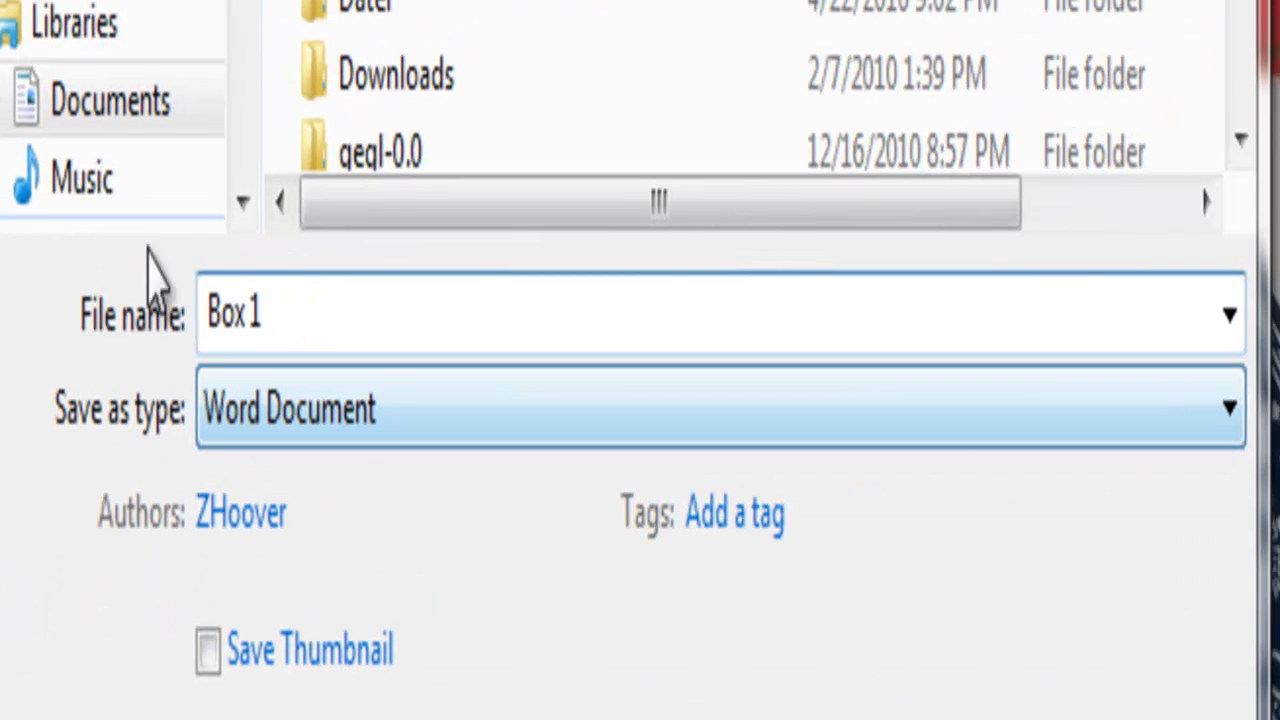
left_click(1070, 444)
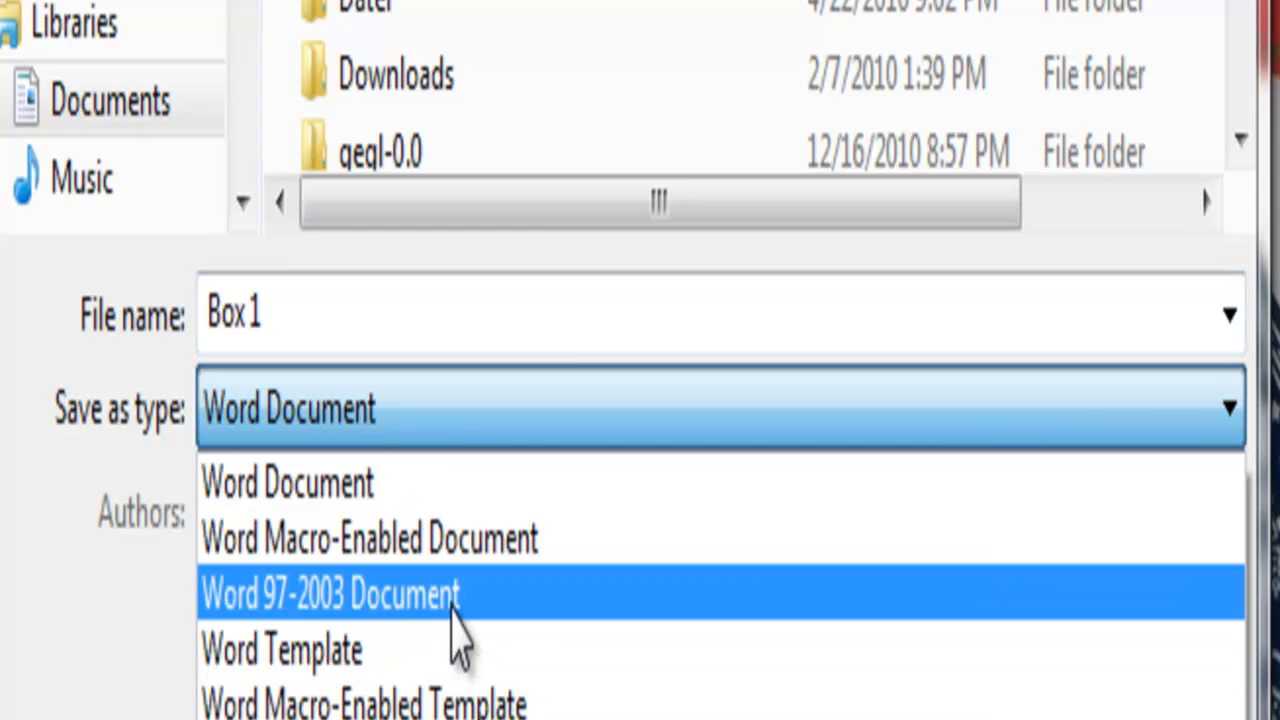
left_click(455, 600)
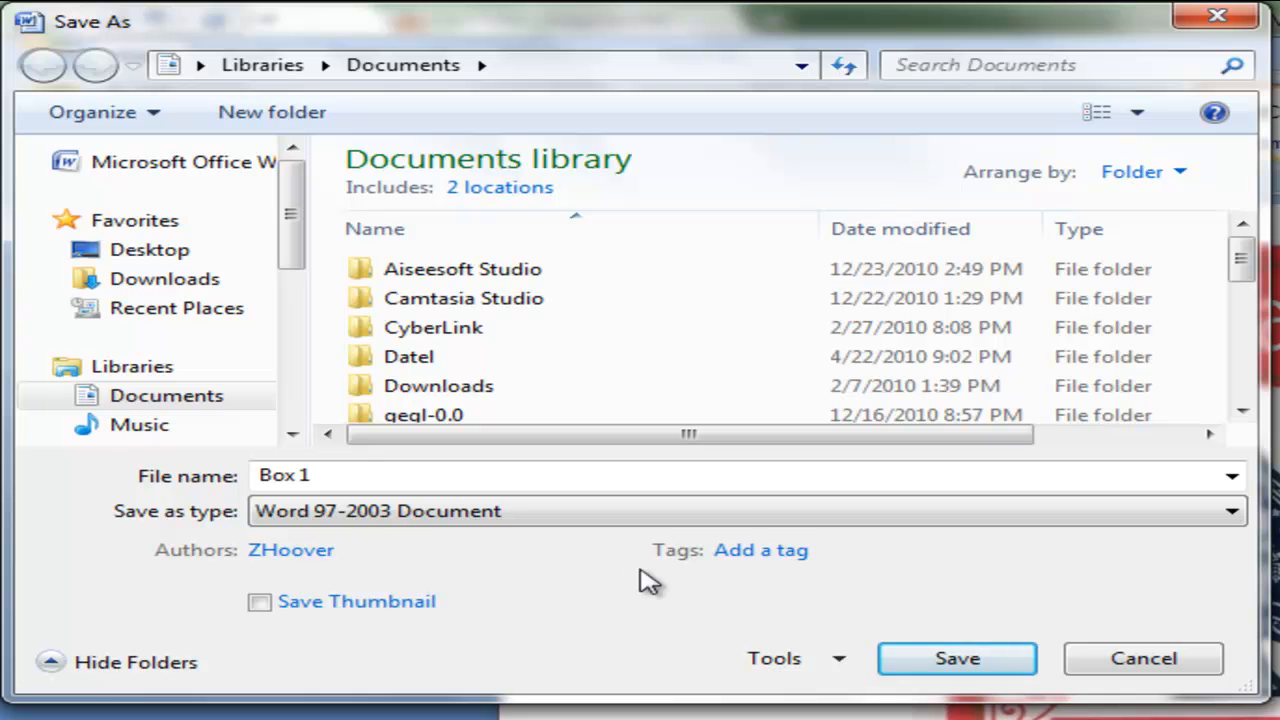
left_click(958, 676)
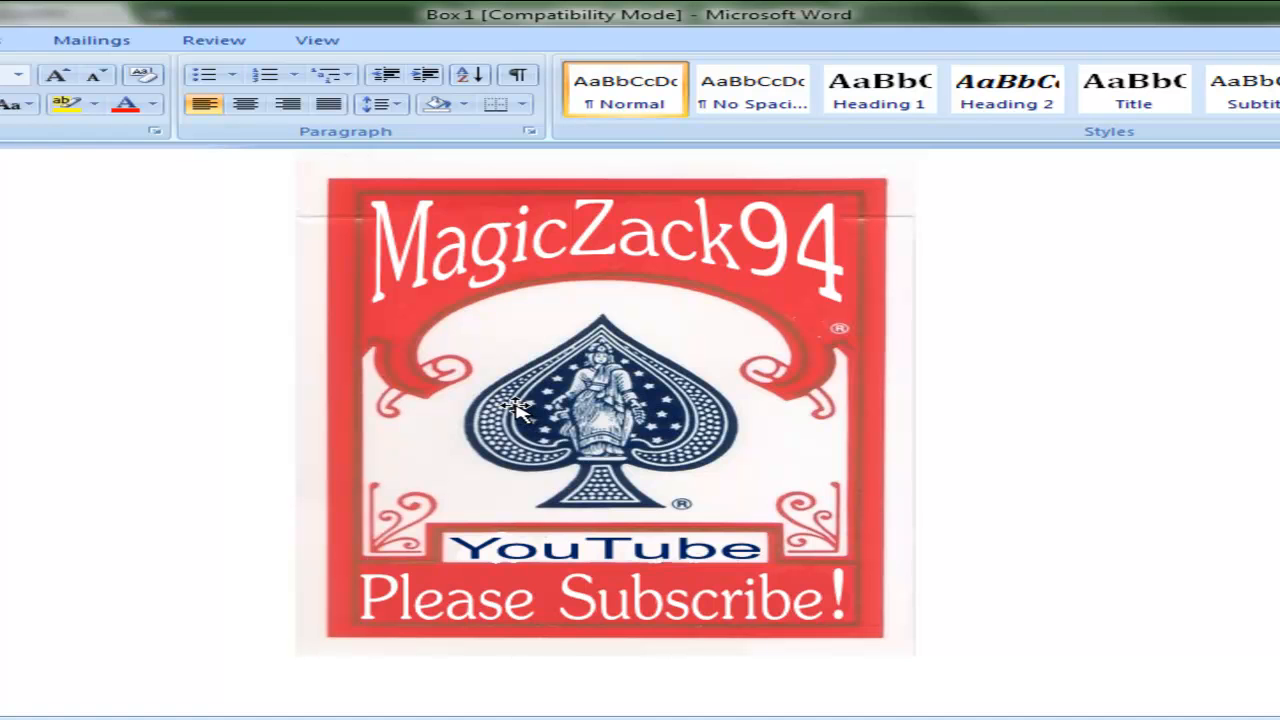
Select the card box picture behind the WordArt text
left_click(522, 336)
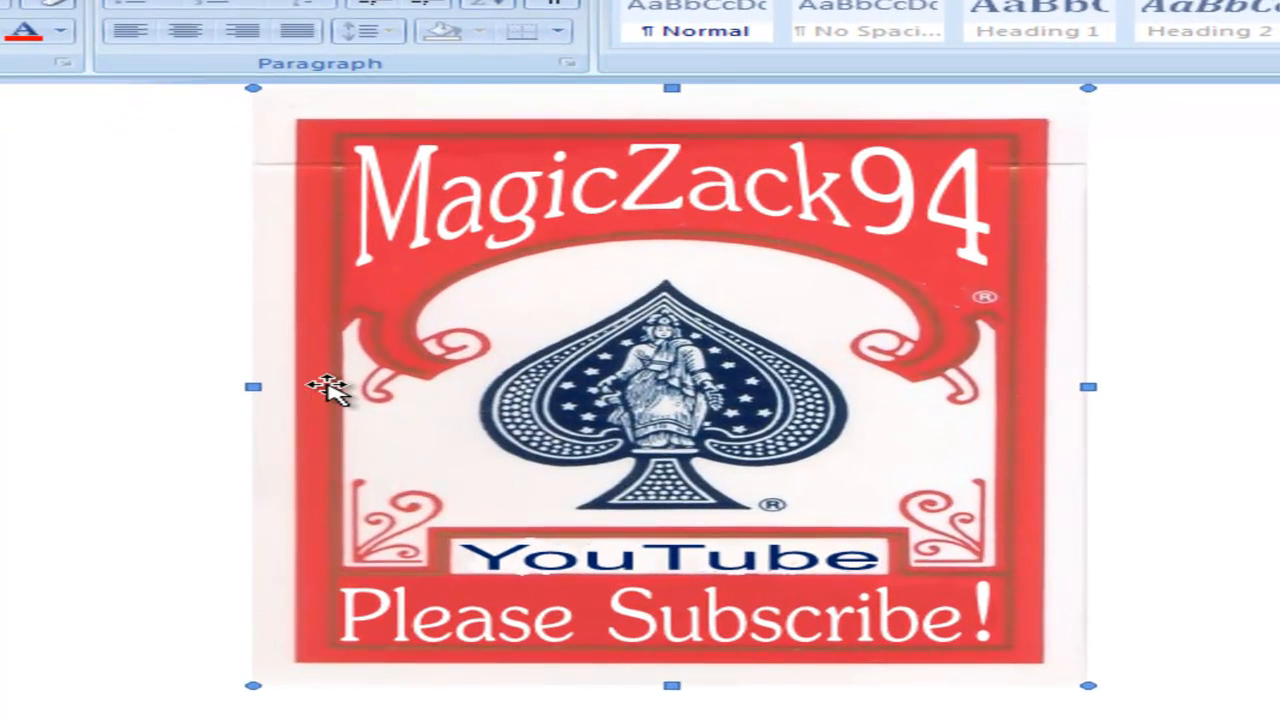
left_click(508, 214)
left_click(558, 338)
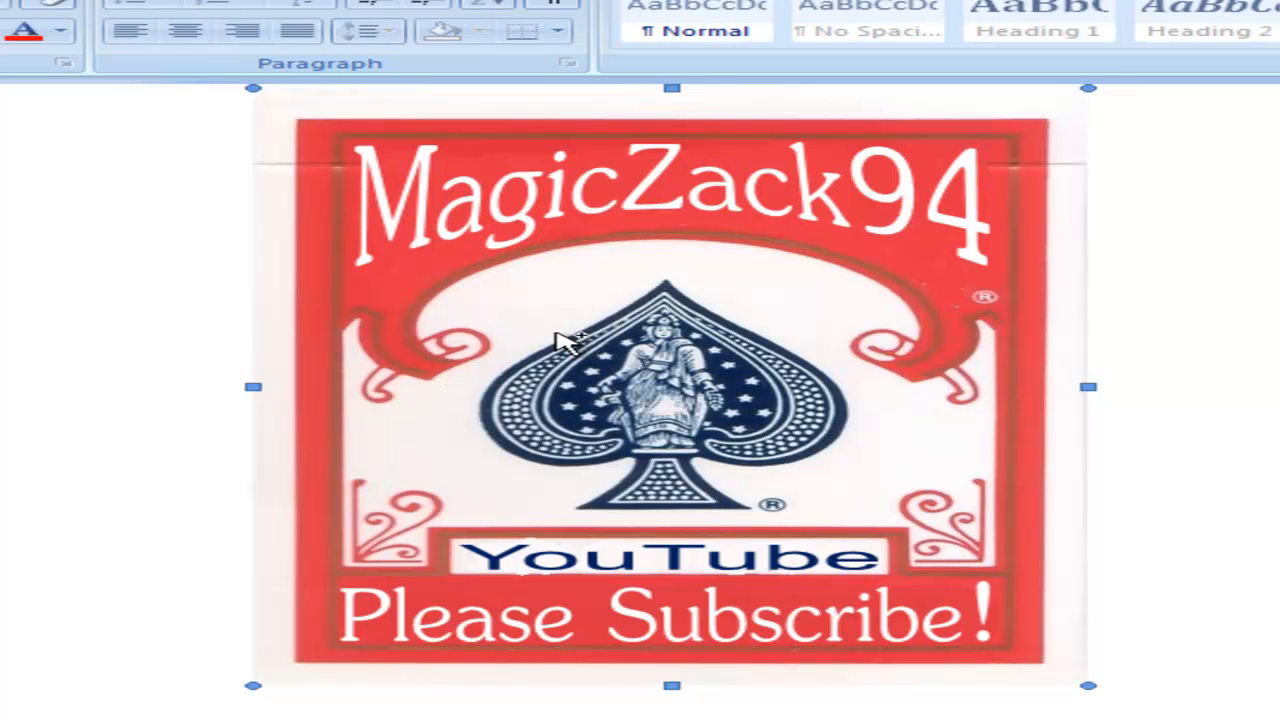
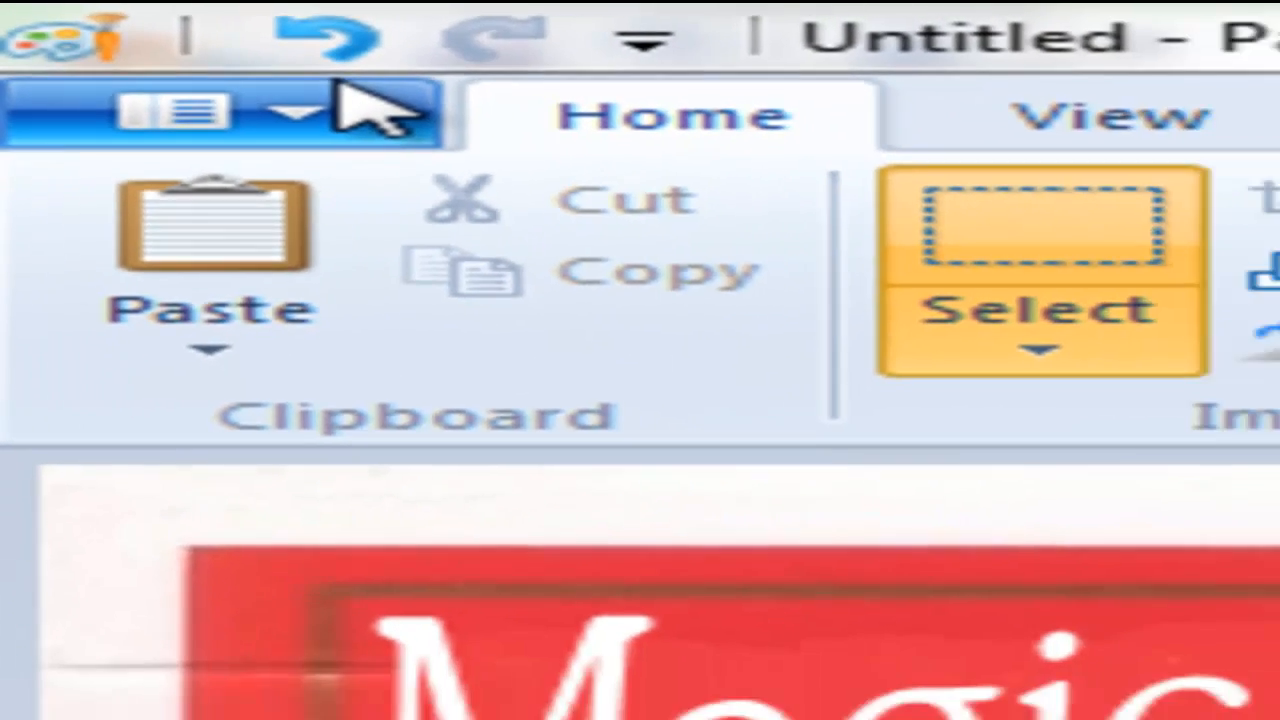
In Paint, start saving the finished box picture as a new file in the Youtube Card Boxes folder of the Pictures library
left_click(420, 100)
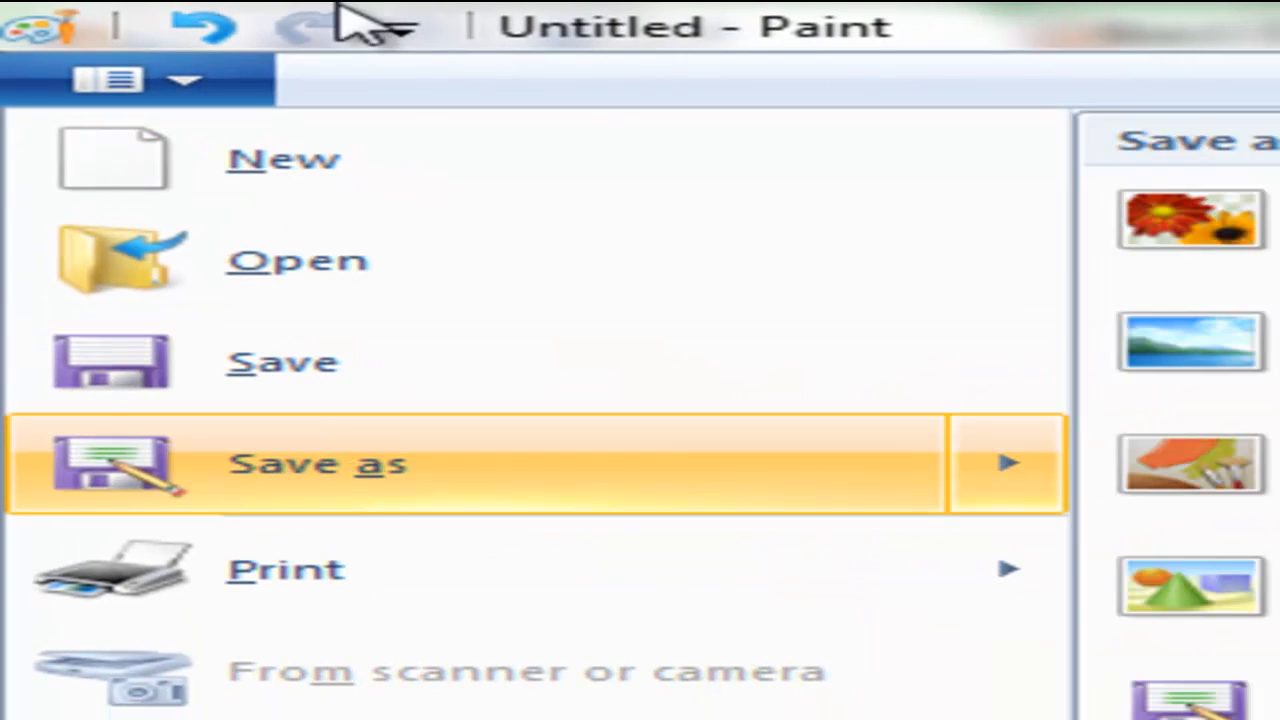
left_click(343, 454)
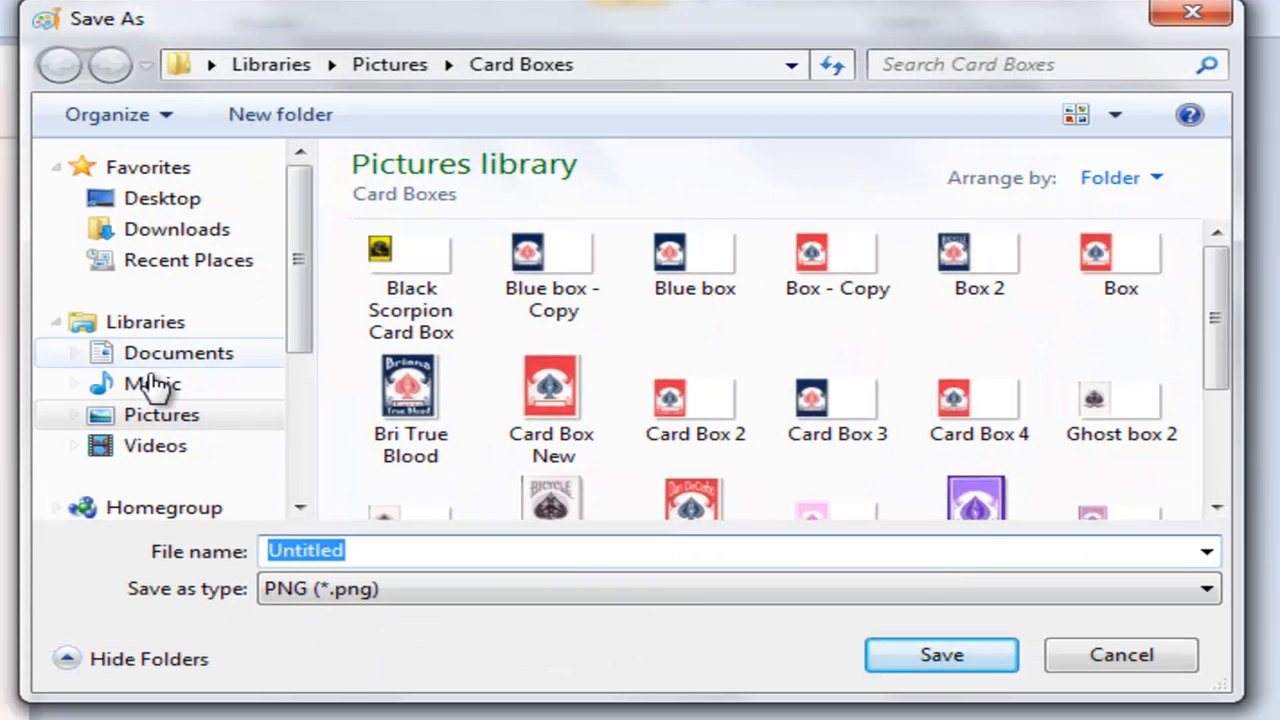
left_click(123, 422)
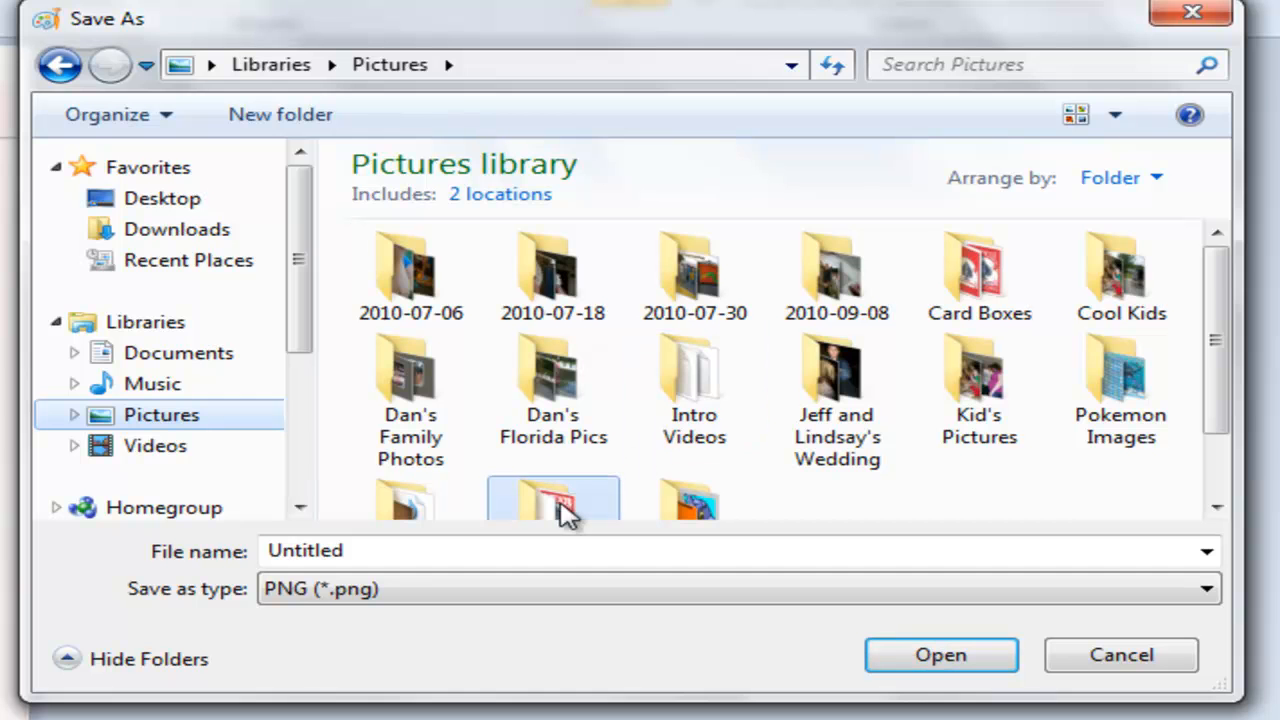
left_click(565, 510)
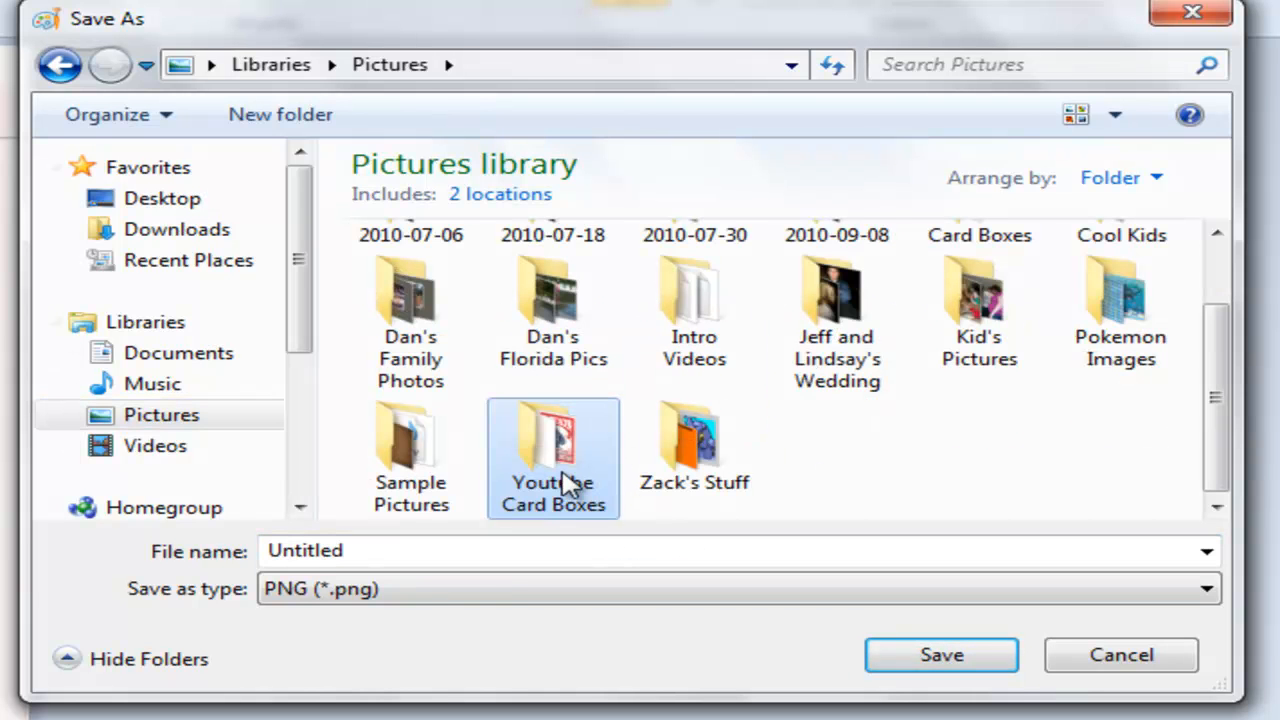
double_click(570, 485)
Name the picture file "MZ94 YouTube Demo Box"
left_click(484, 558)
key("BackSpace")
type("M")
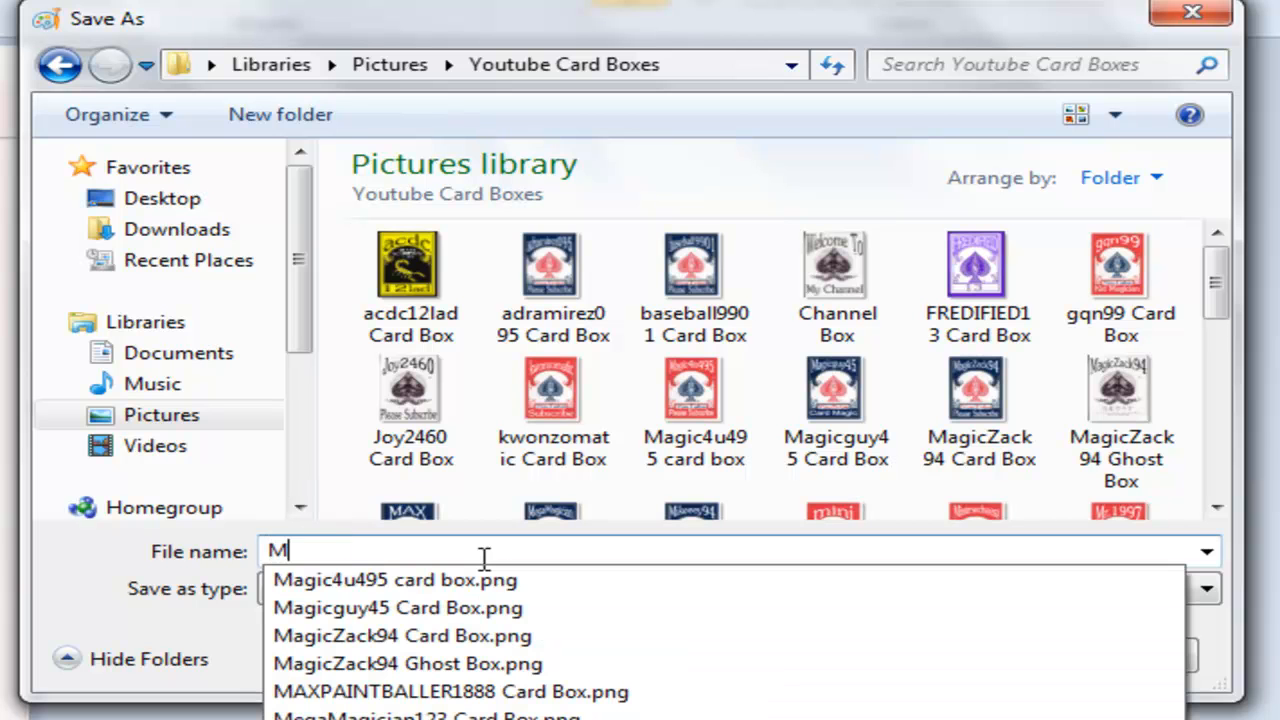
type("Z94 YouTube Demo Box")
Choose PNG as the picture's file type and save it
left_click(895, 589)
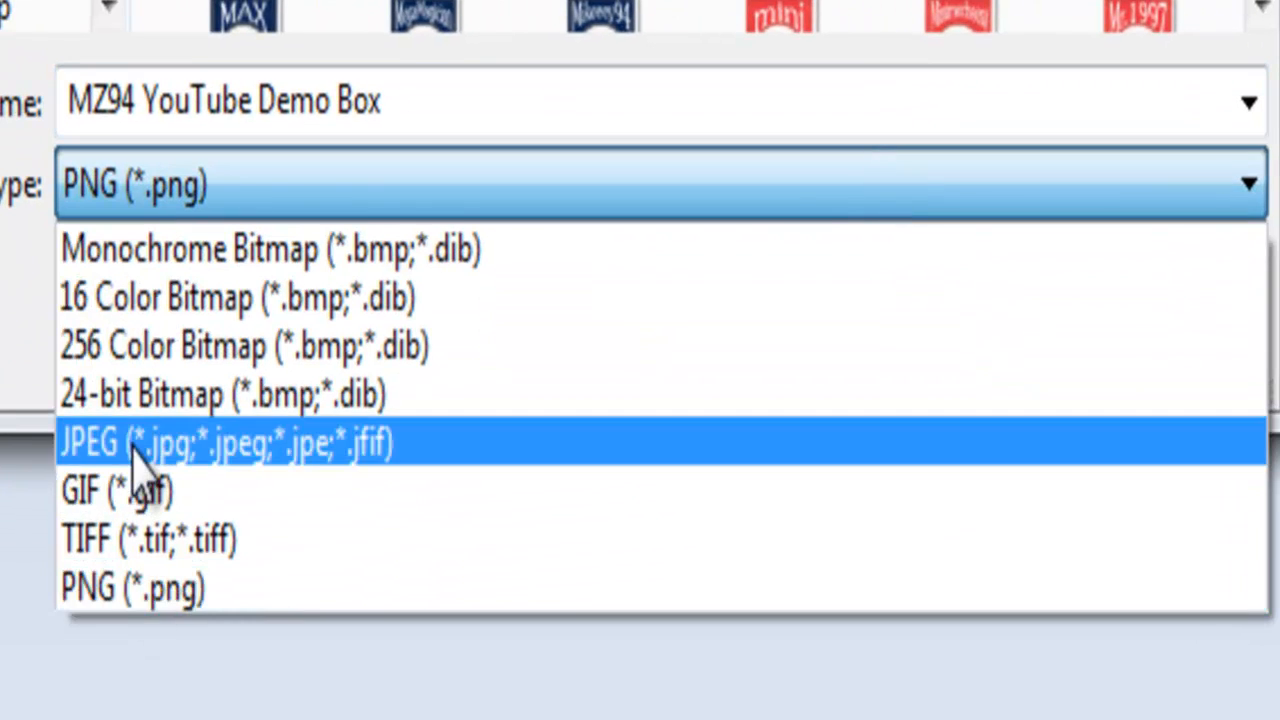
left_click(133, 450)
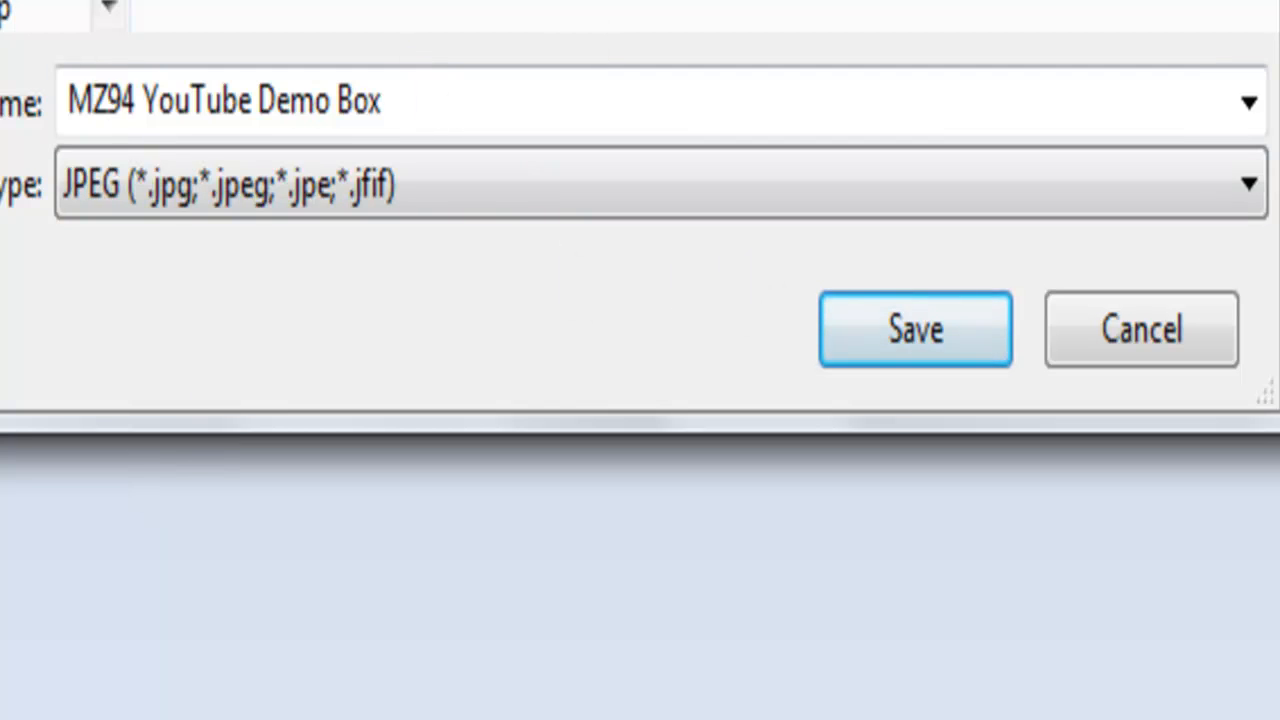
left_click(1249, 184)
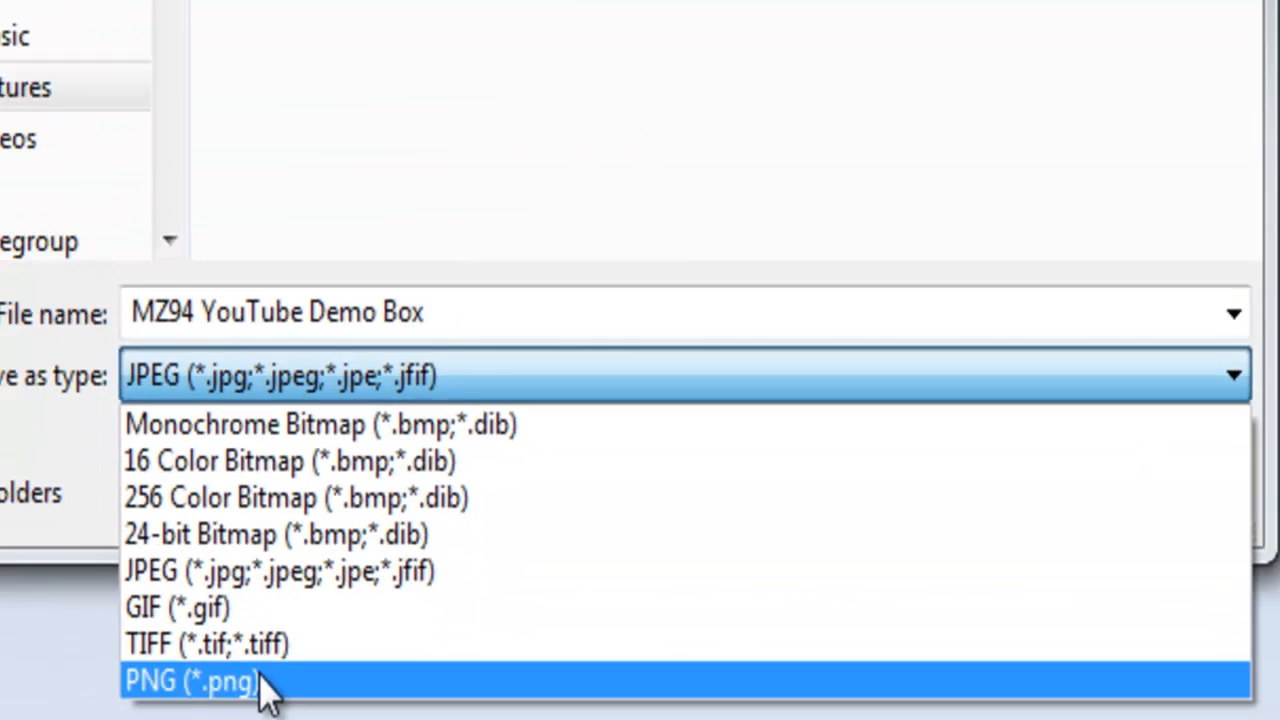
left_click(260, 680)
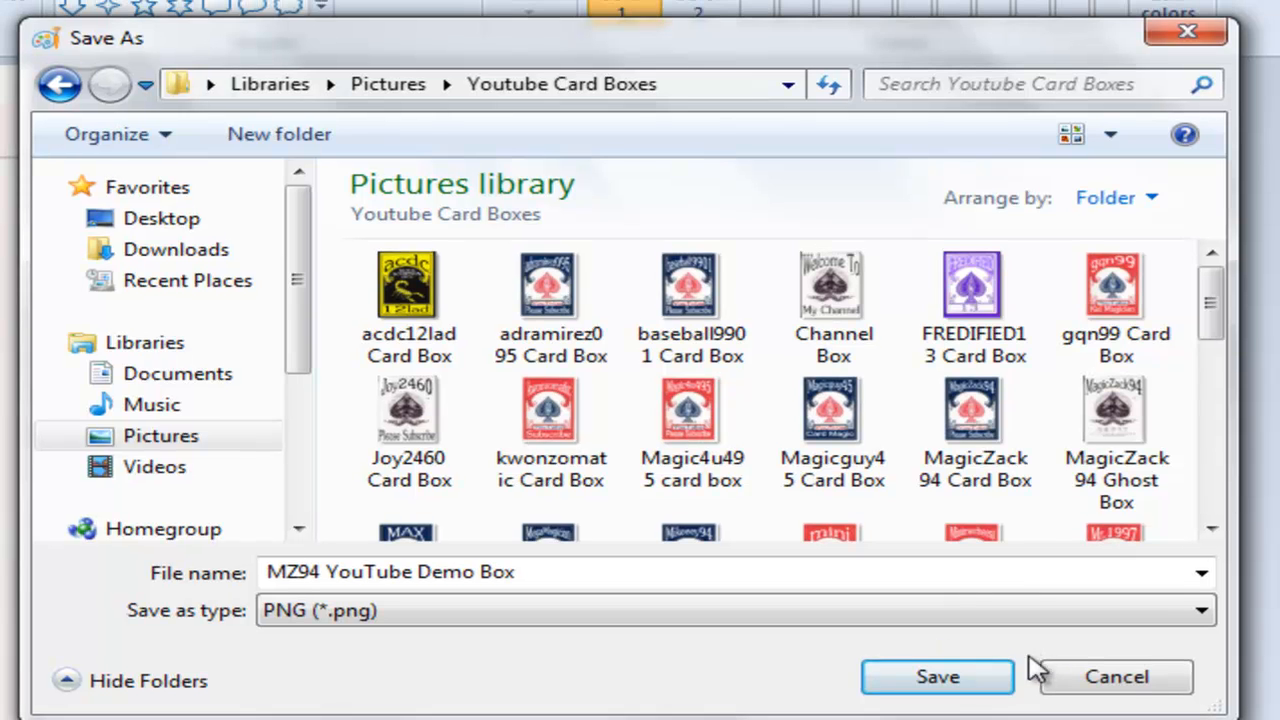
left_click_drag(1228, 283, 1211, 251)
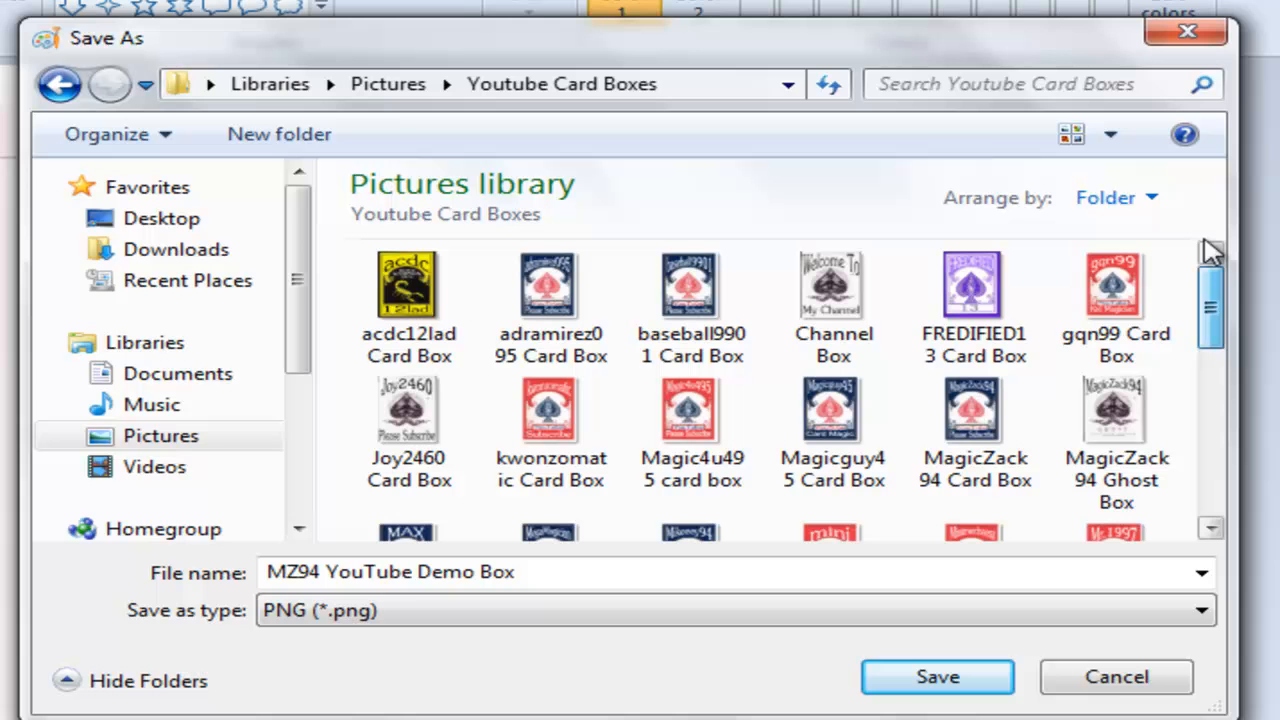
left_click(930, 677)
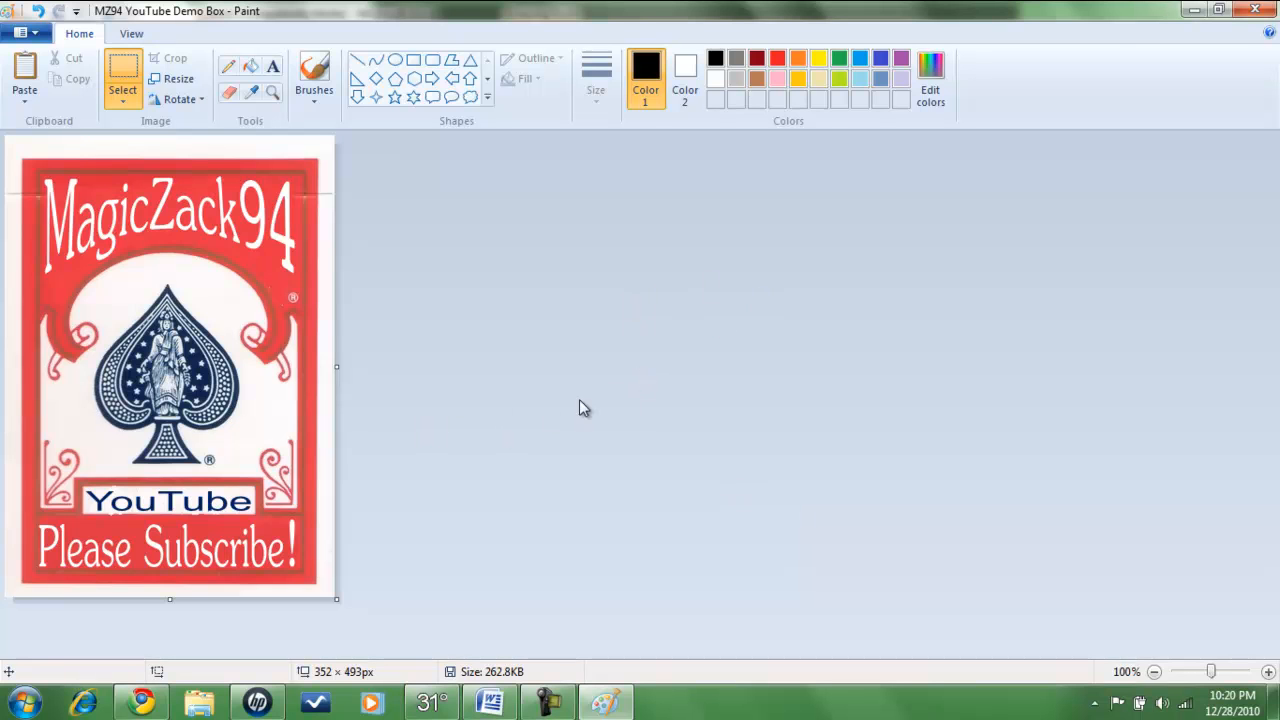
Switch to Chrome and close the "bicycle deck card box" image search page
mouse_move(143, 703)
left_click(140, 605)
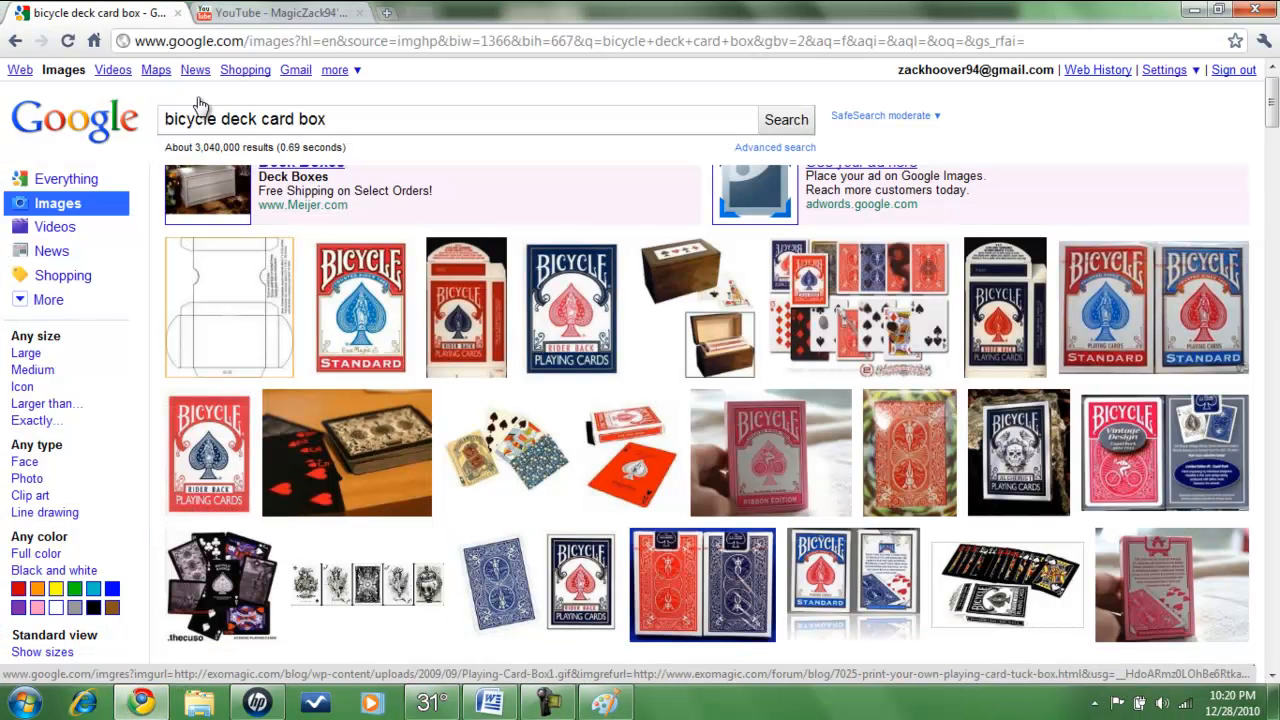
left_click(178, 14)
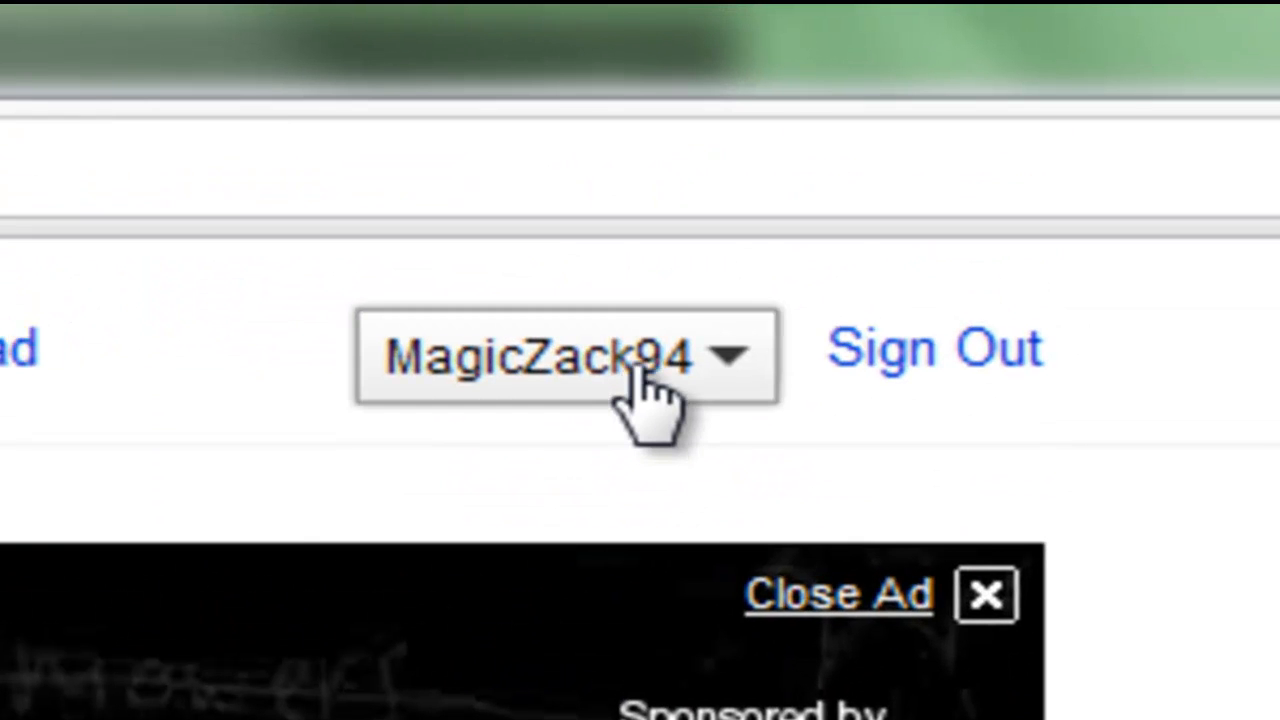
Open the YouTube account settings and start changing the profile picture
left_click(648, 395)
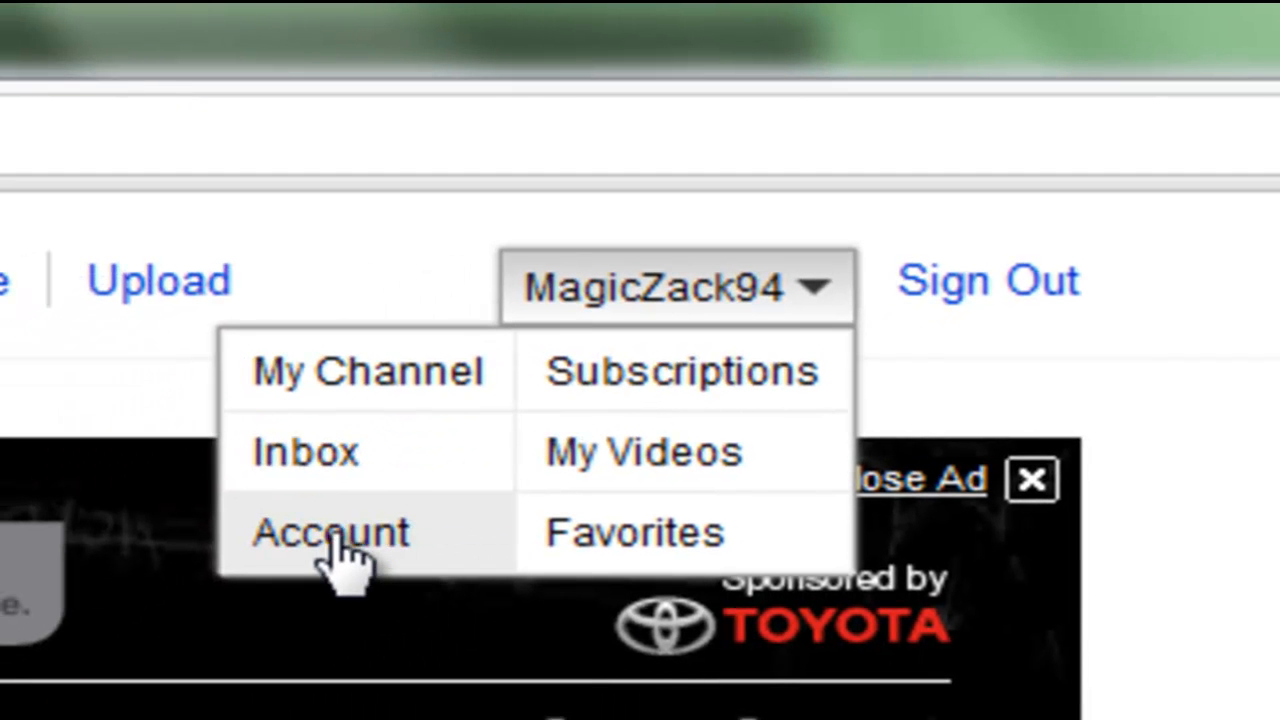
left_click(340, 558)
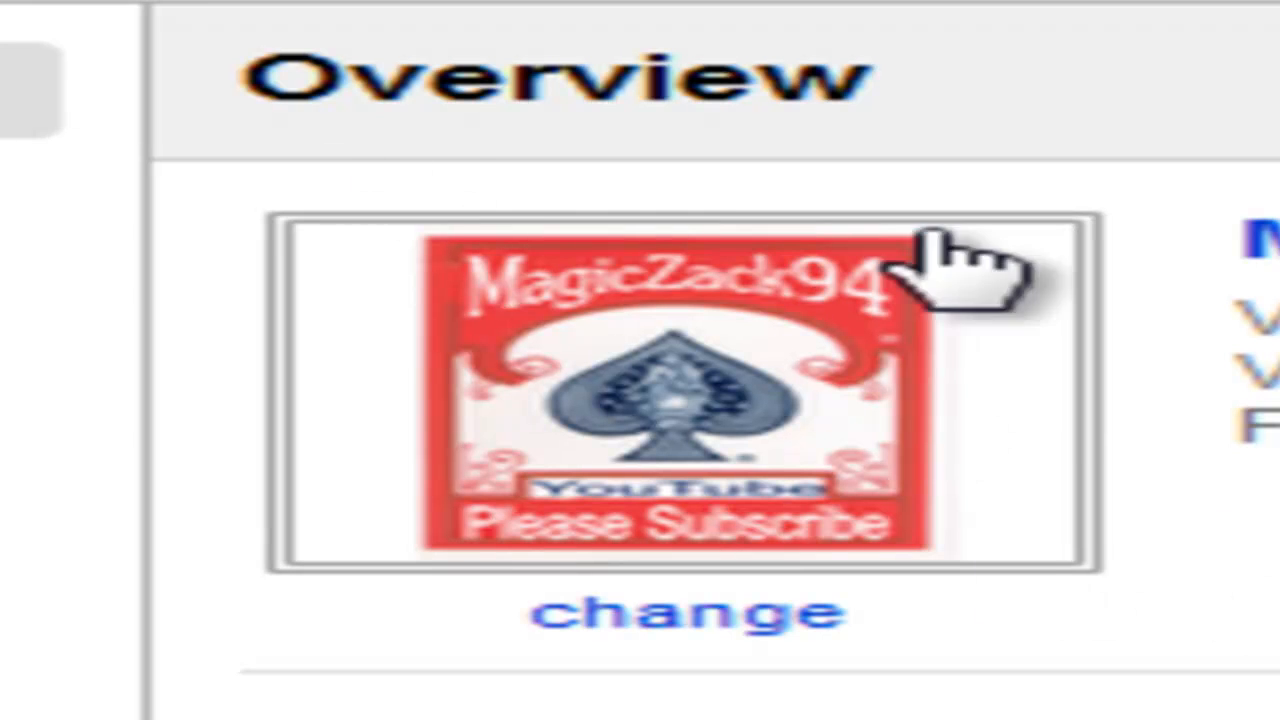
left_click(632, 622)
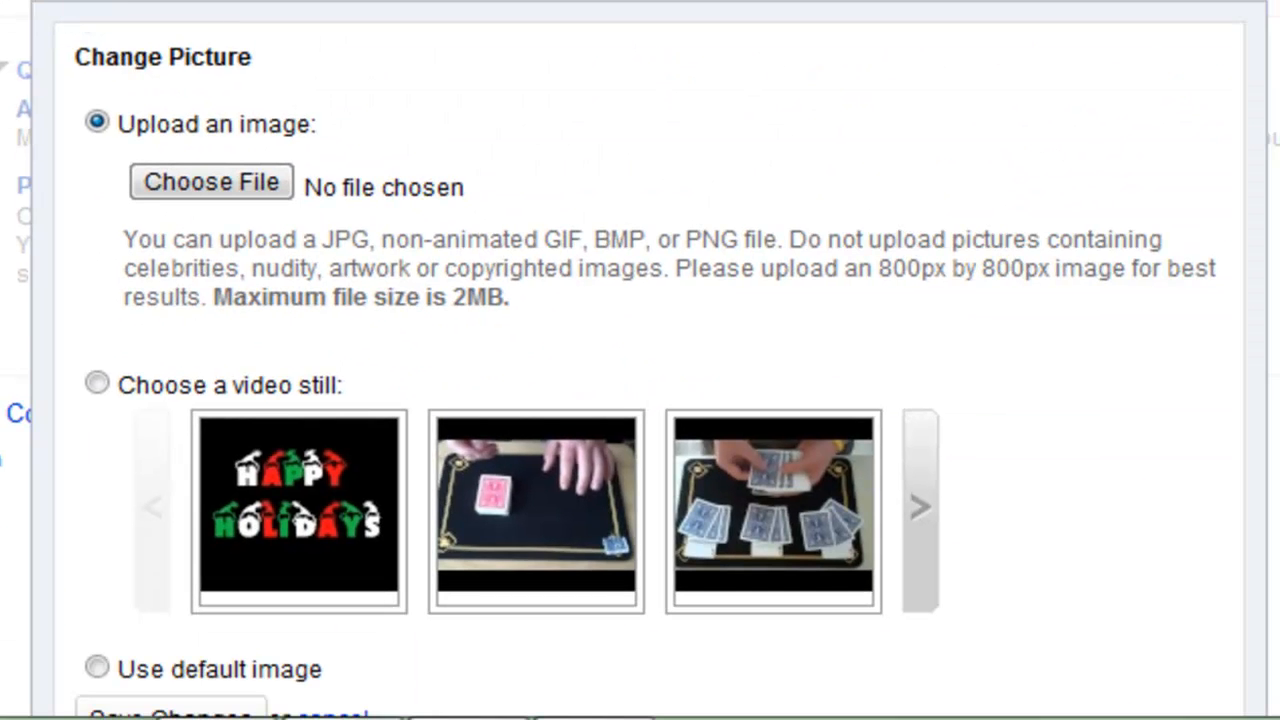
Upload MZ94 YouTube Demo Box from the Youtube Card Boxes folder as the profile picture and save the changes
scroll(640, 360, "down", 1)
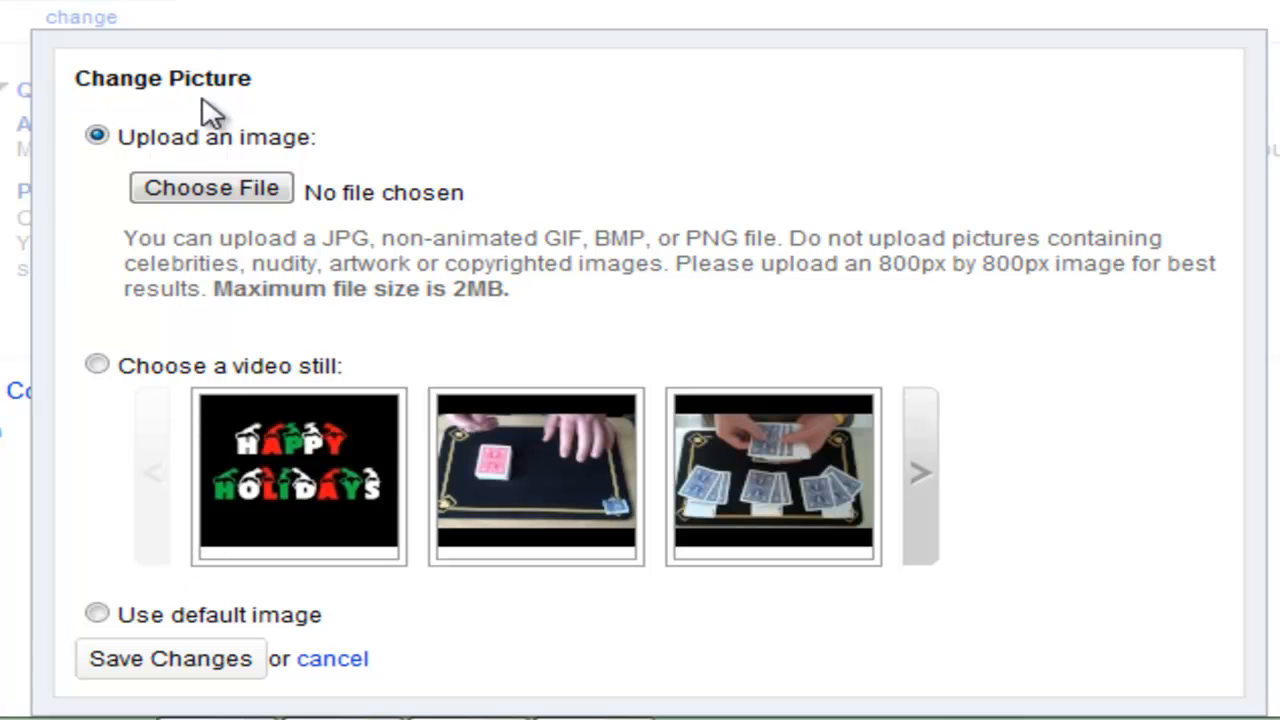
left_click(250, 188)
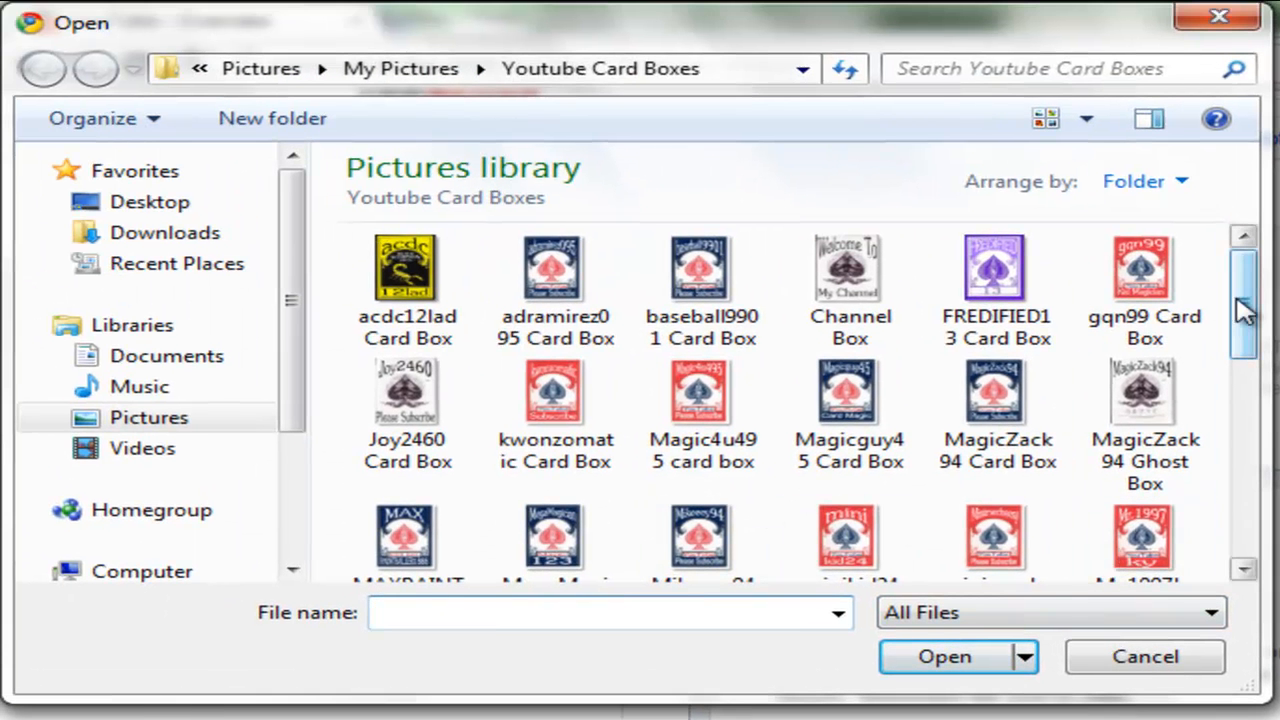
left_click_drag(1245, 310, 1249, 414)
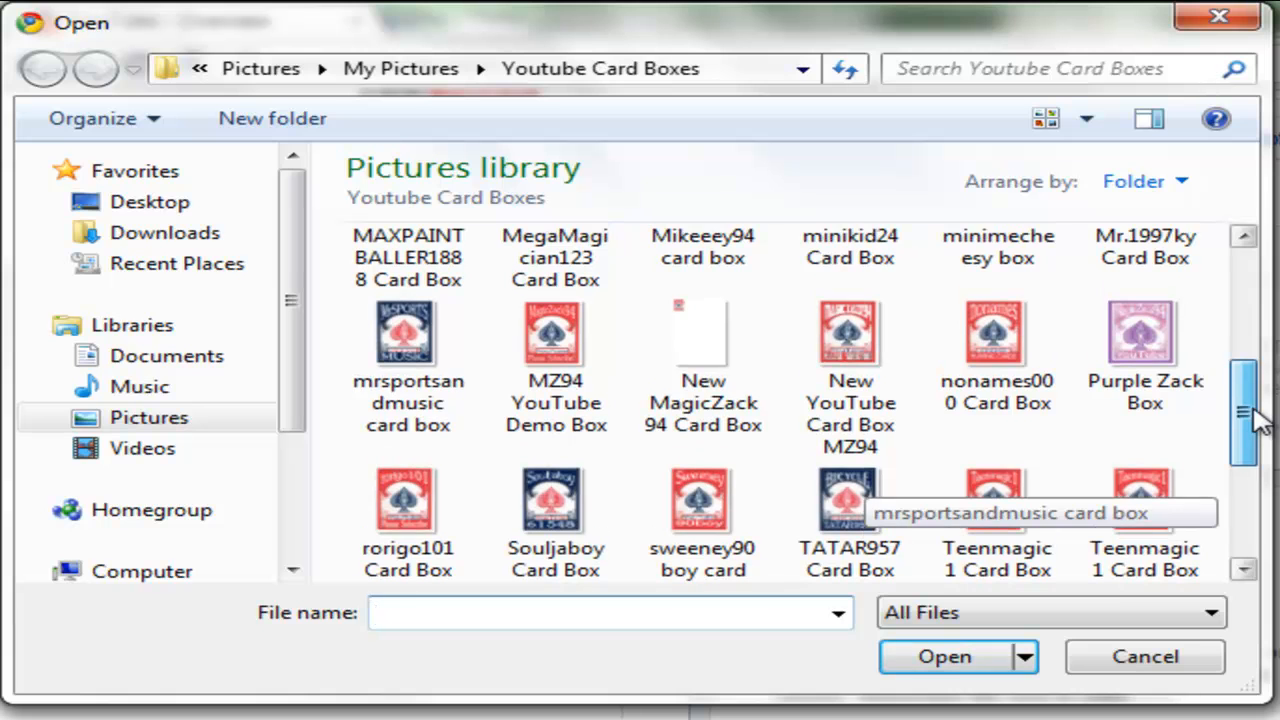
left_click(560, 405)
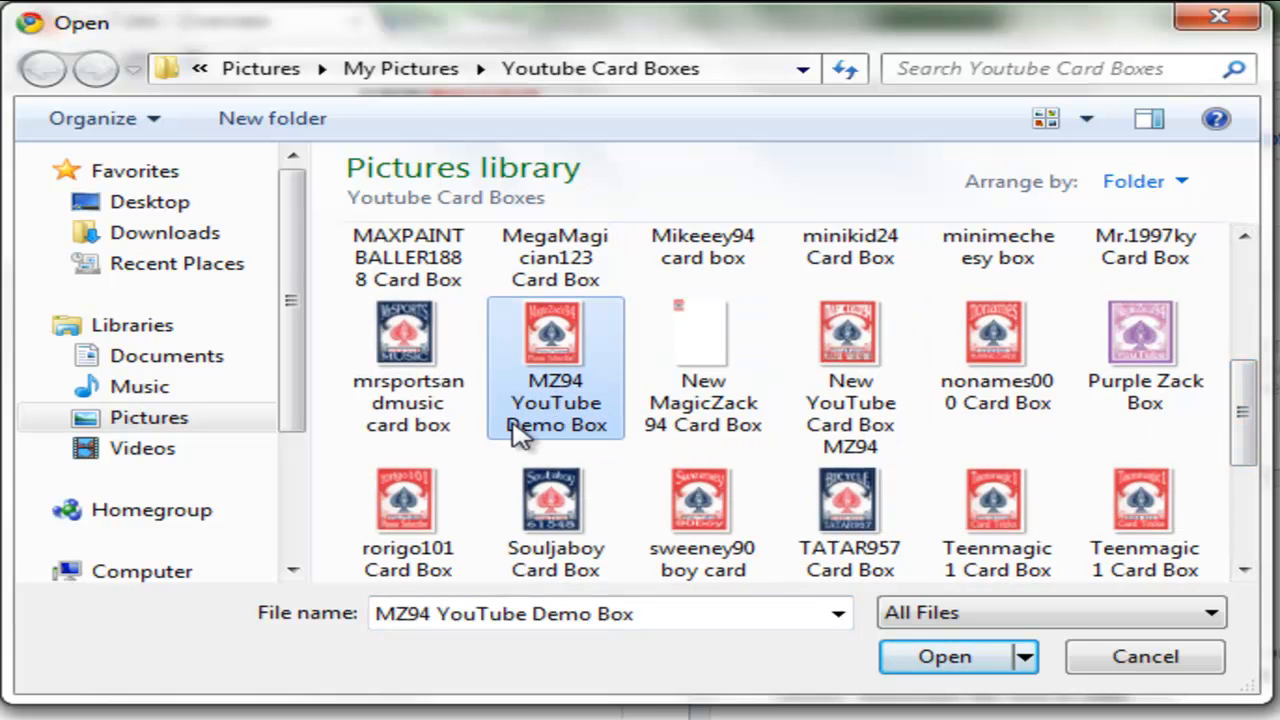
left_click(920, 660)
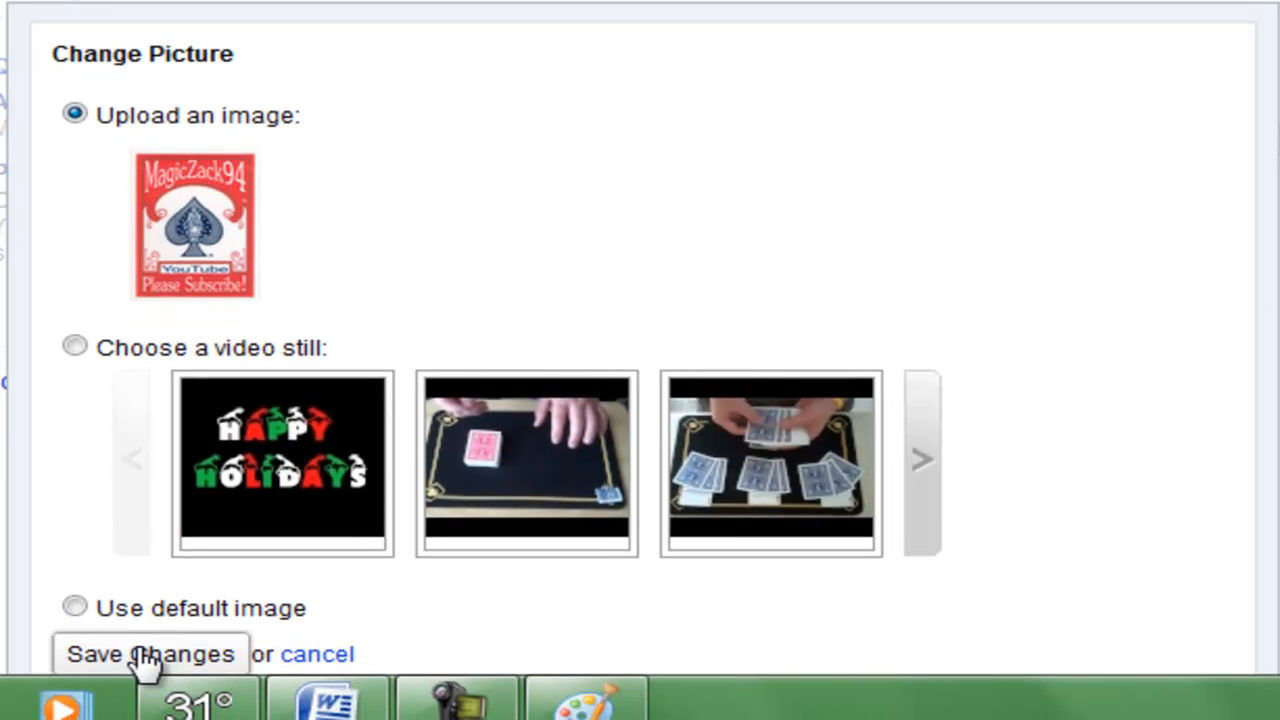
left_click(145, 656)
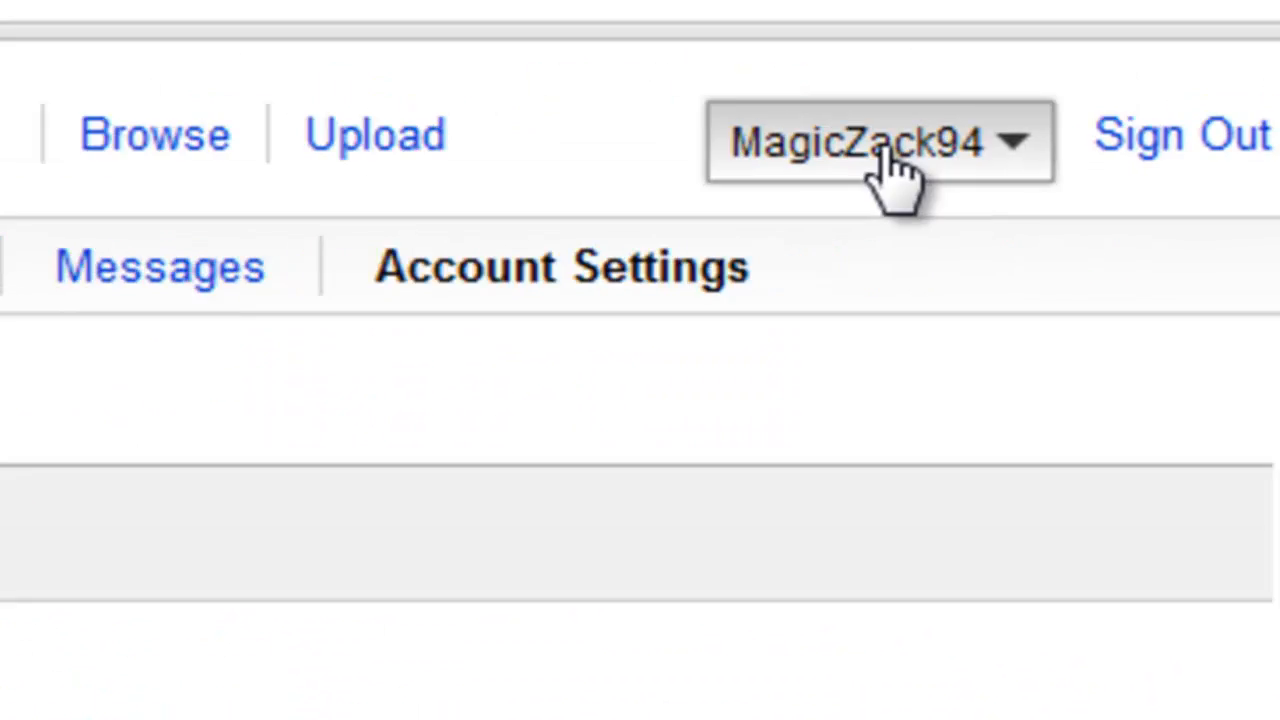
Open the signed-in account's own channel page and pause the featured Ace Finder video
left_click(886, 177)
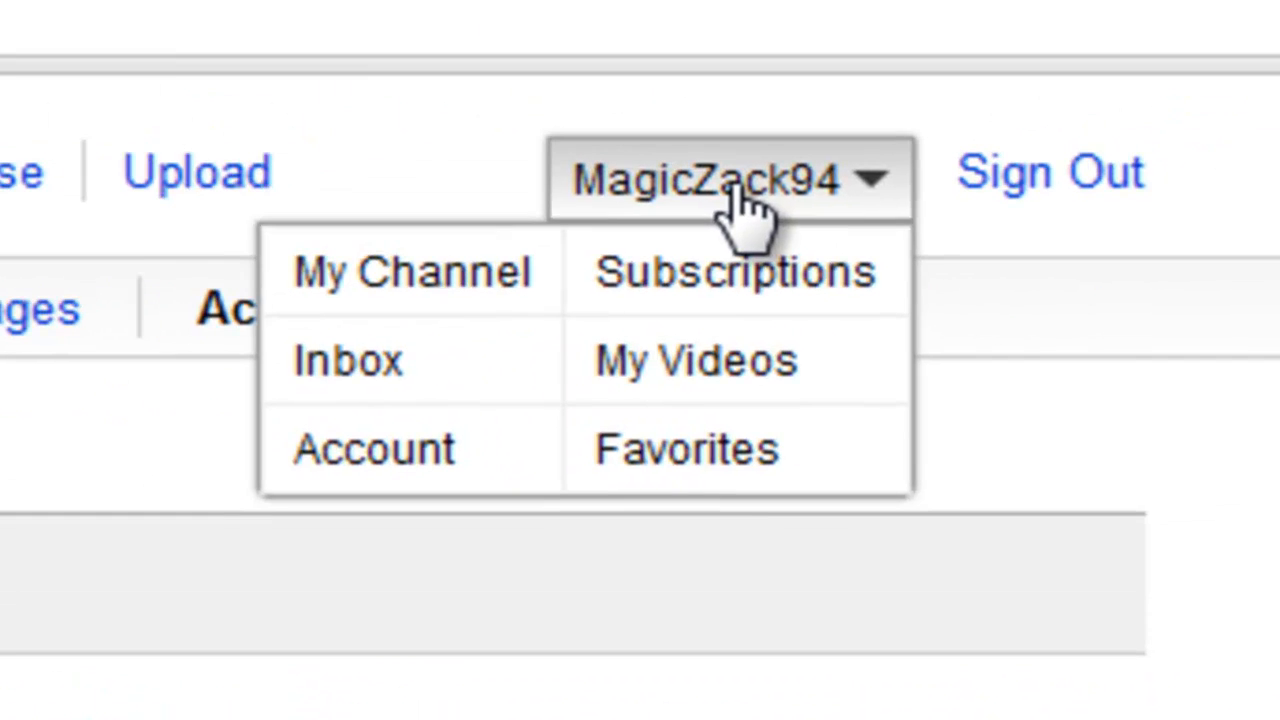
left_click(432, 300)
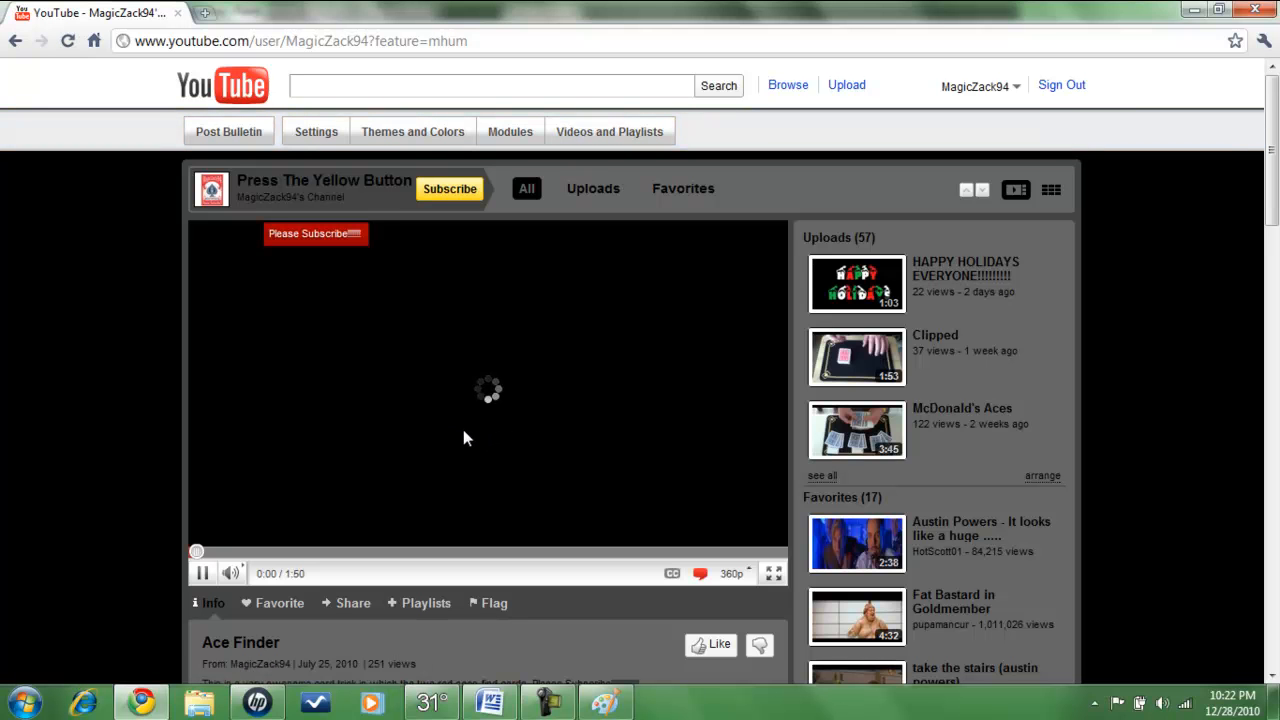
left_click(463, 438)
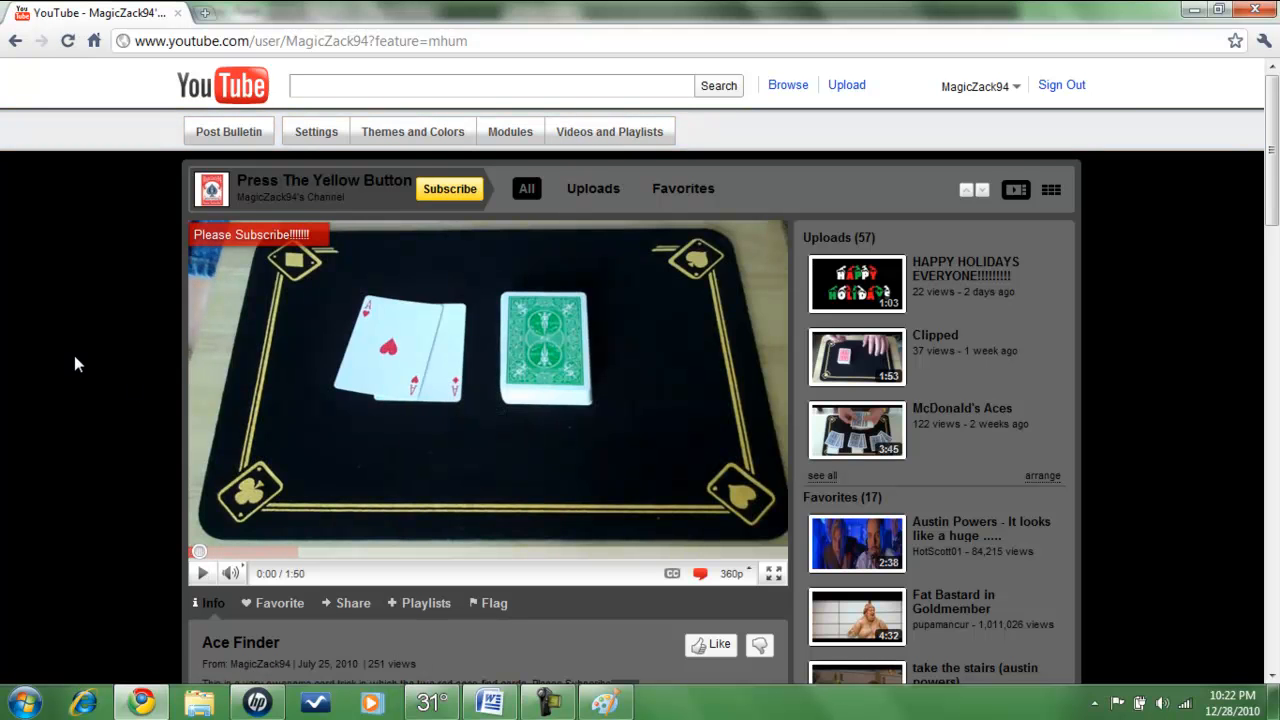
Examine the new profile picture in the channel page's profile section, ending back at the start of the page
scroll(74, 355, "down", 3)
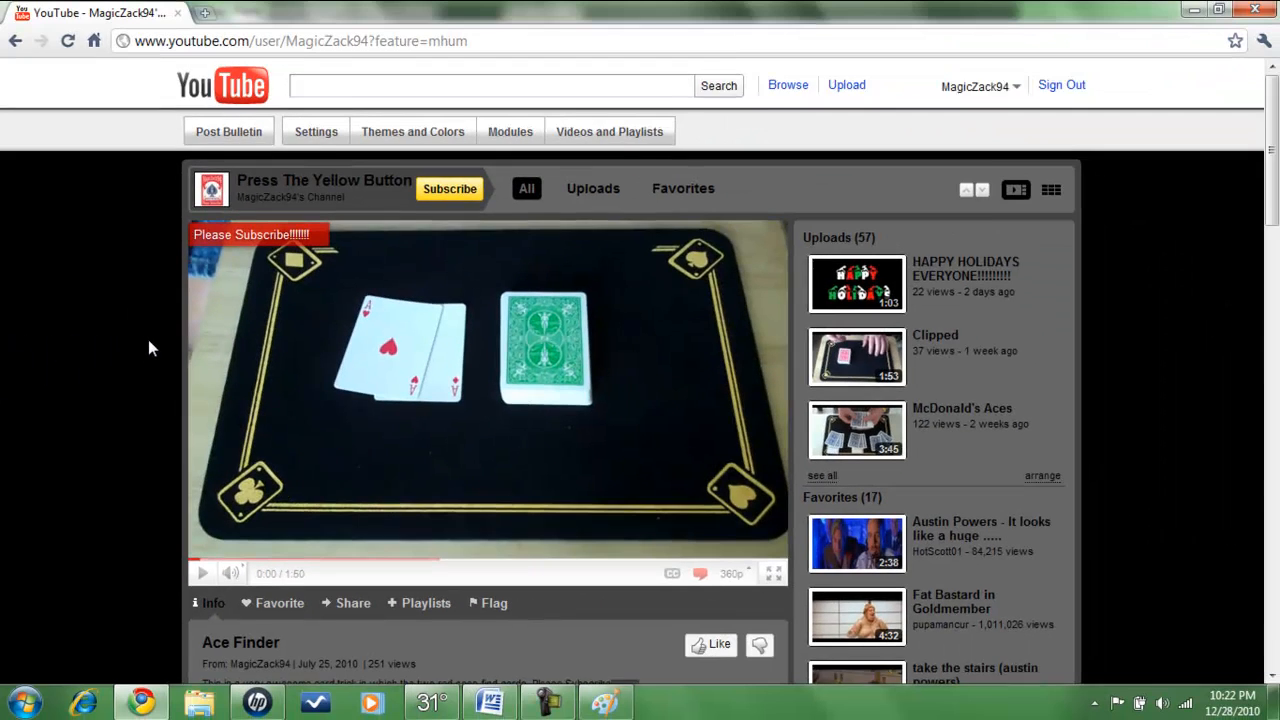
scroll(150, 347, "down", 1)
scroll(148, 347, "down", 1)
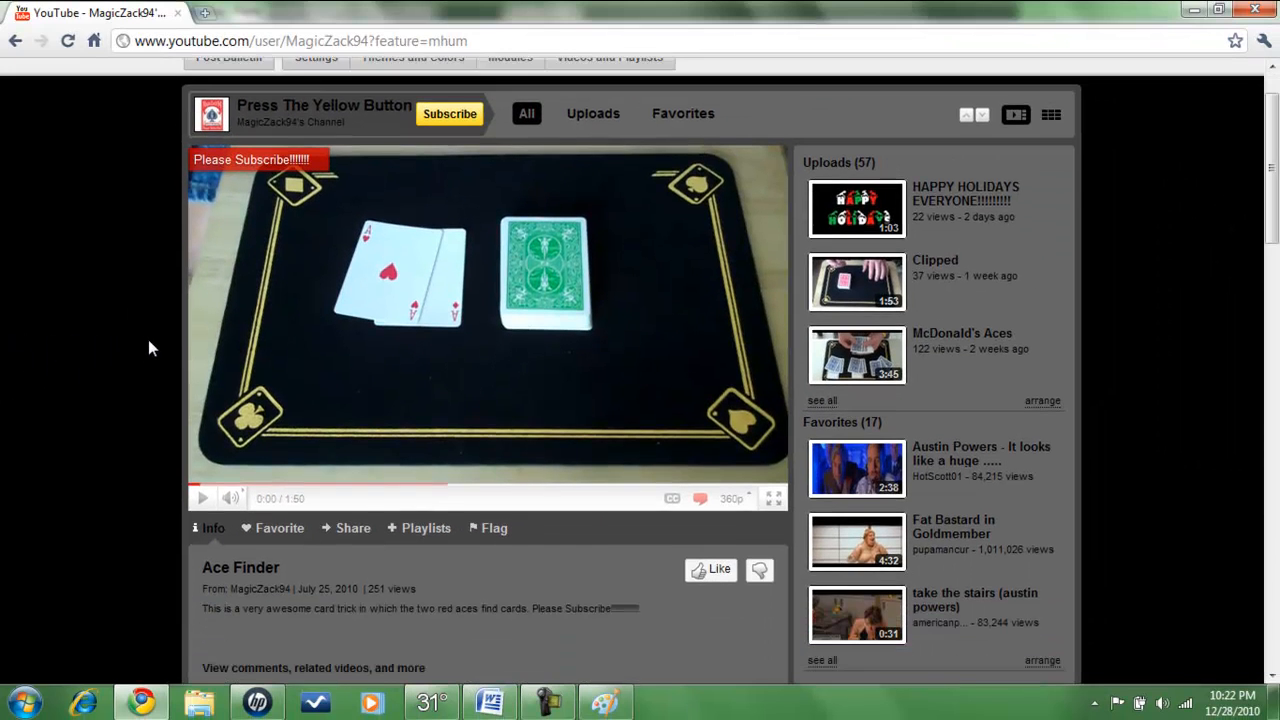
scroll(148, 347, "down", 5)
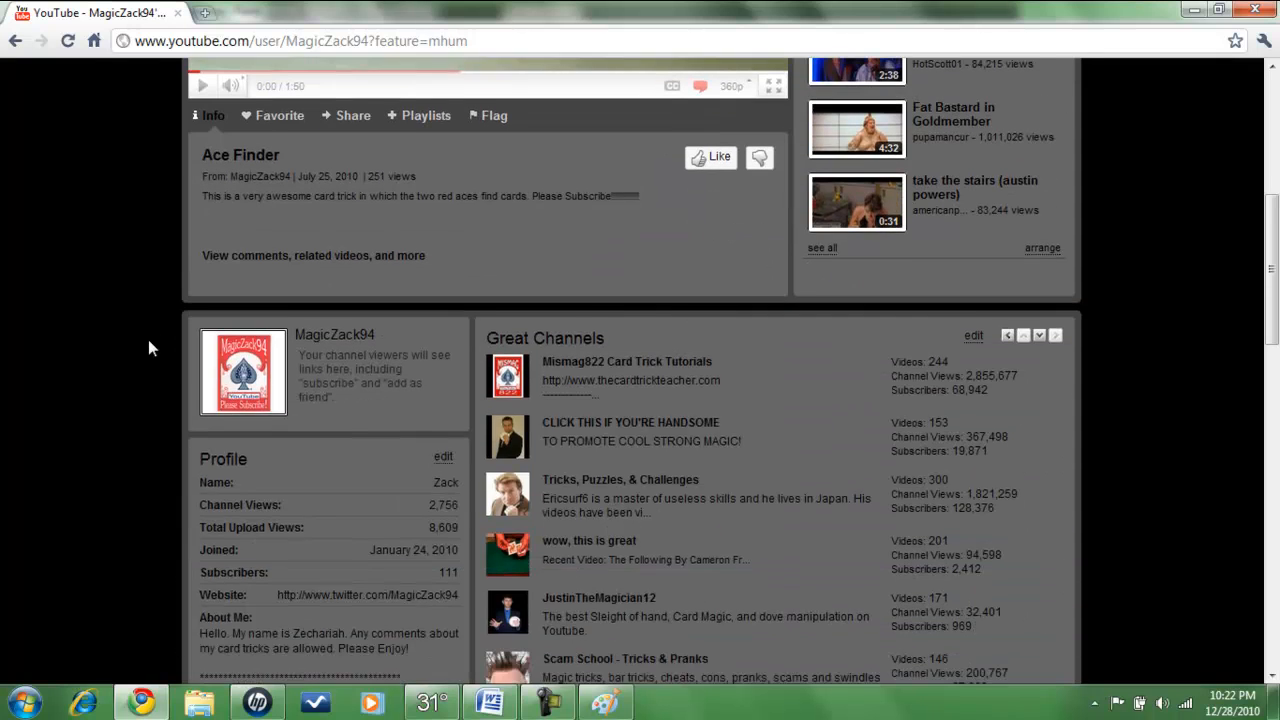
scroll(148, 347, "up", 6)
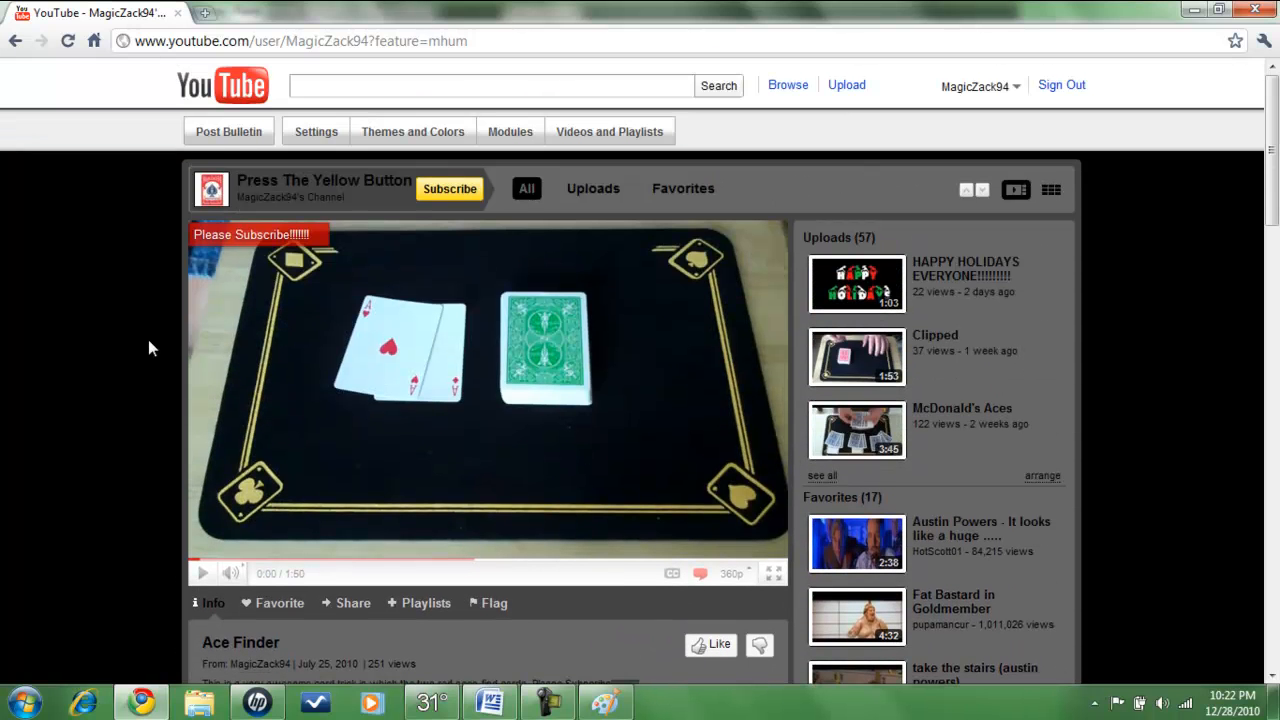